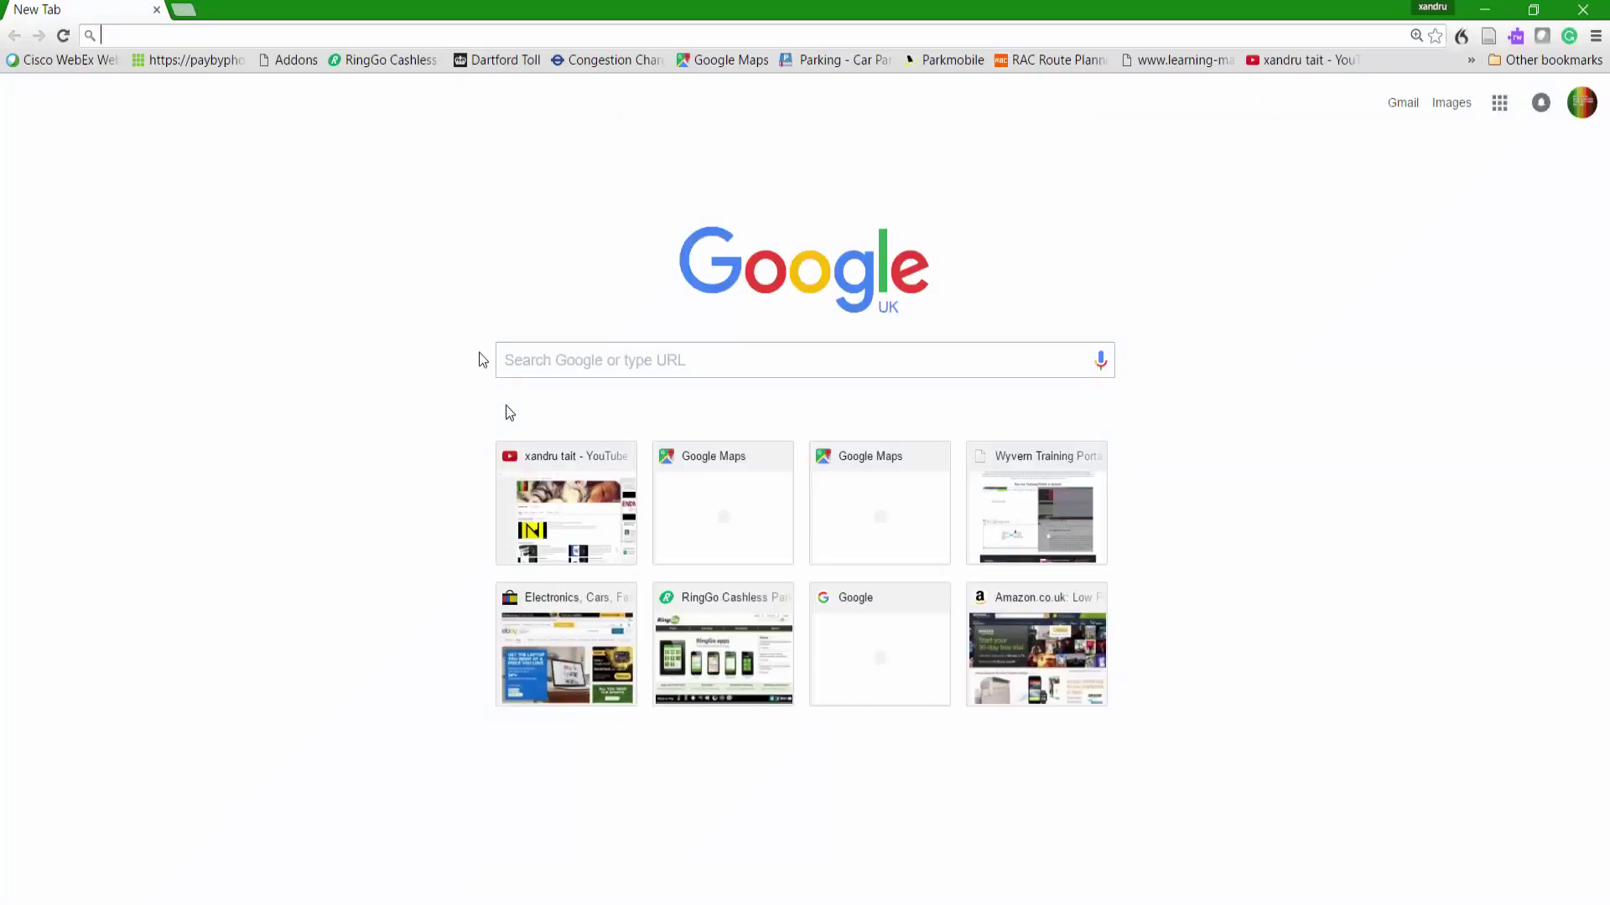
Search Google for 'grammarly', open app.grammarly.com, and confirm the Grammarly extension is disabled.
{"action": "left_click", "coordinate": [531, 362]}
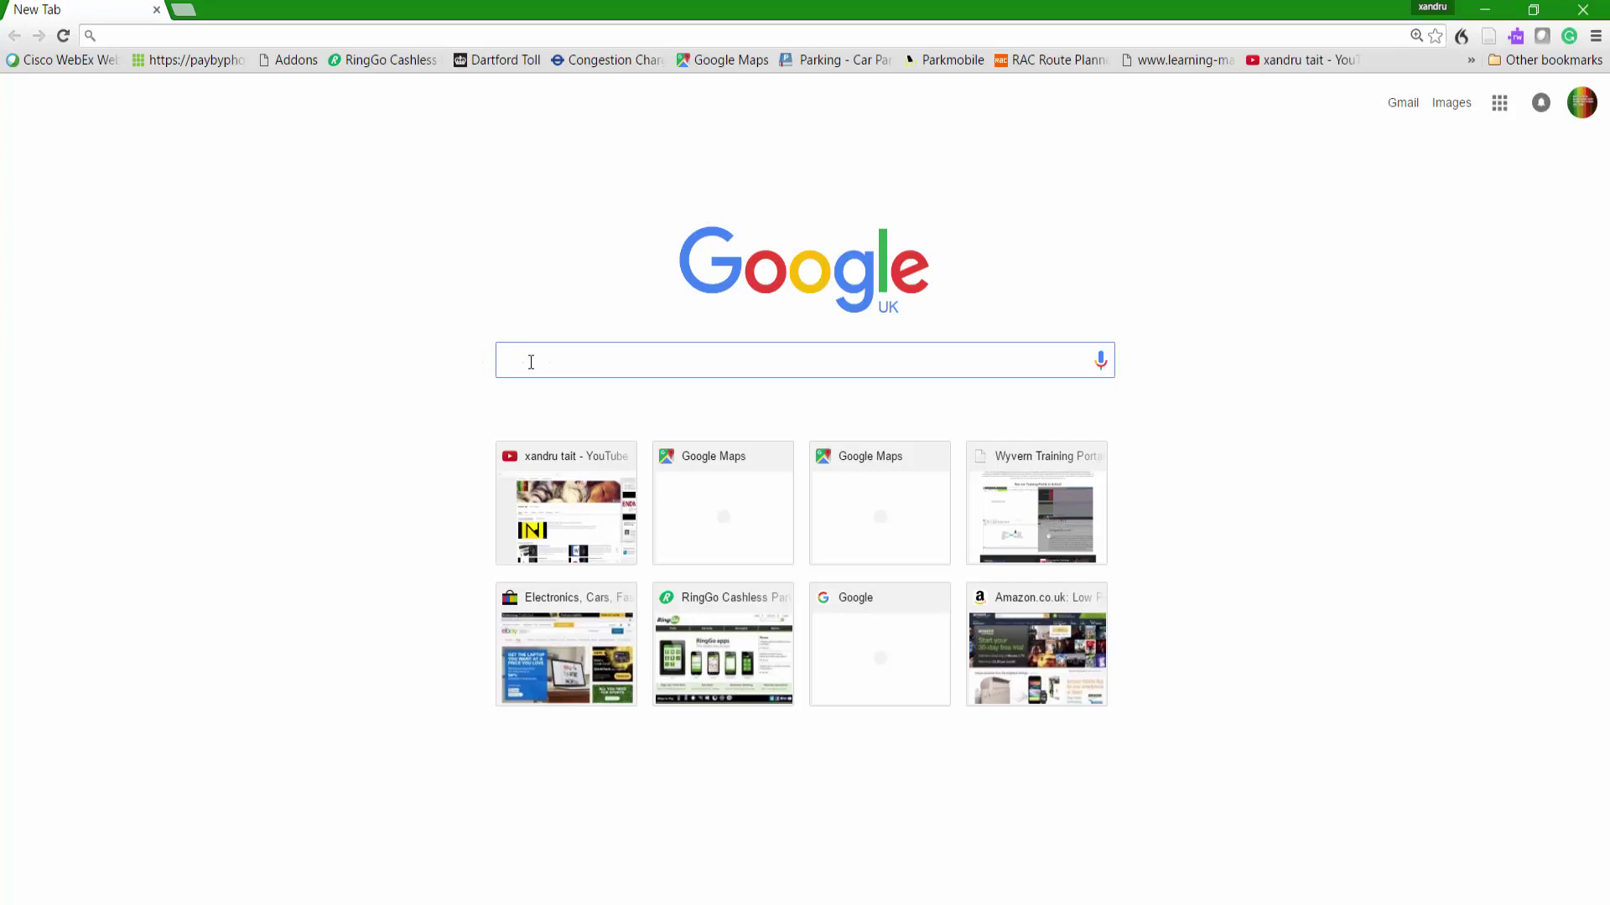
{"action": "type", "text": "grammarl"}
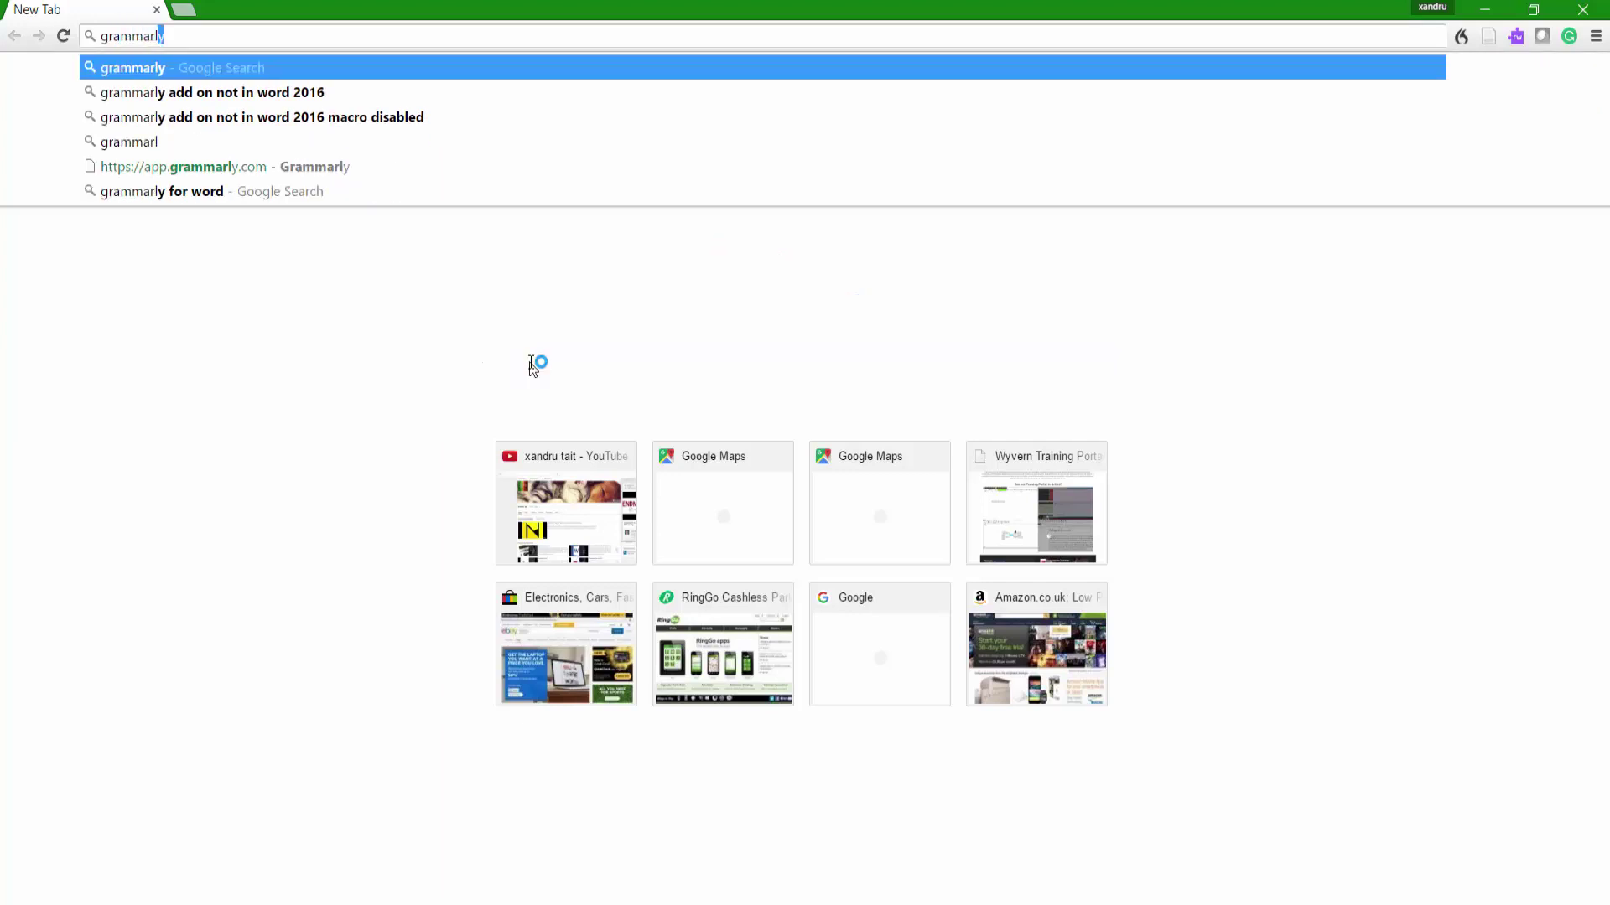
{"action": "type", "text": "y"}
{"action": "key", "text": "Return"}
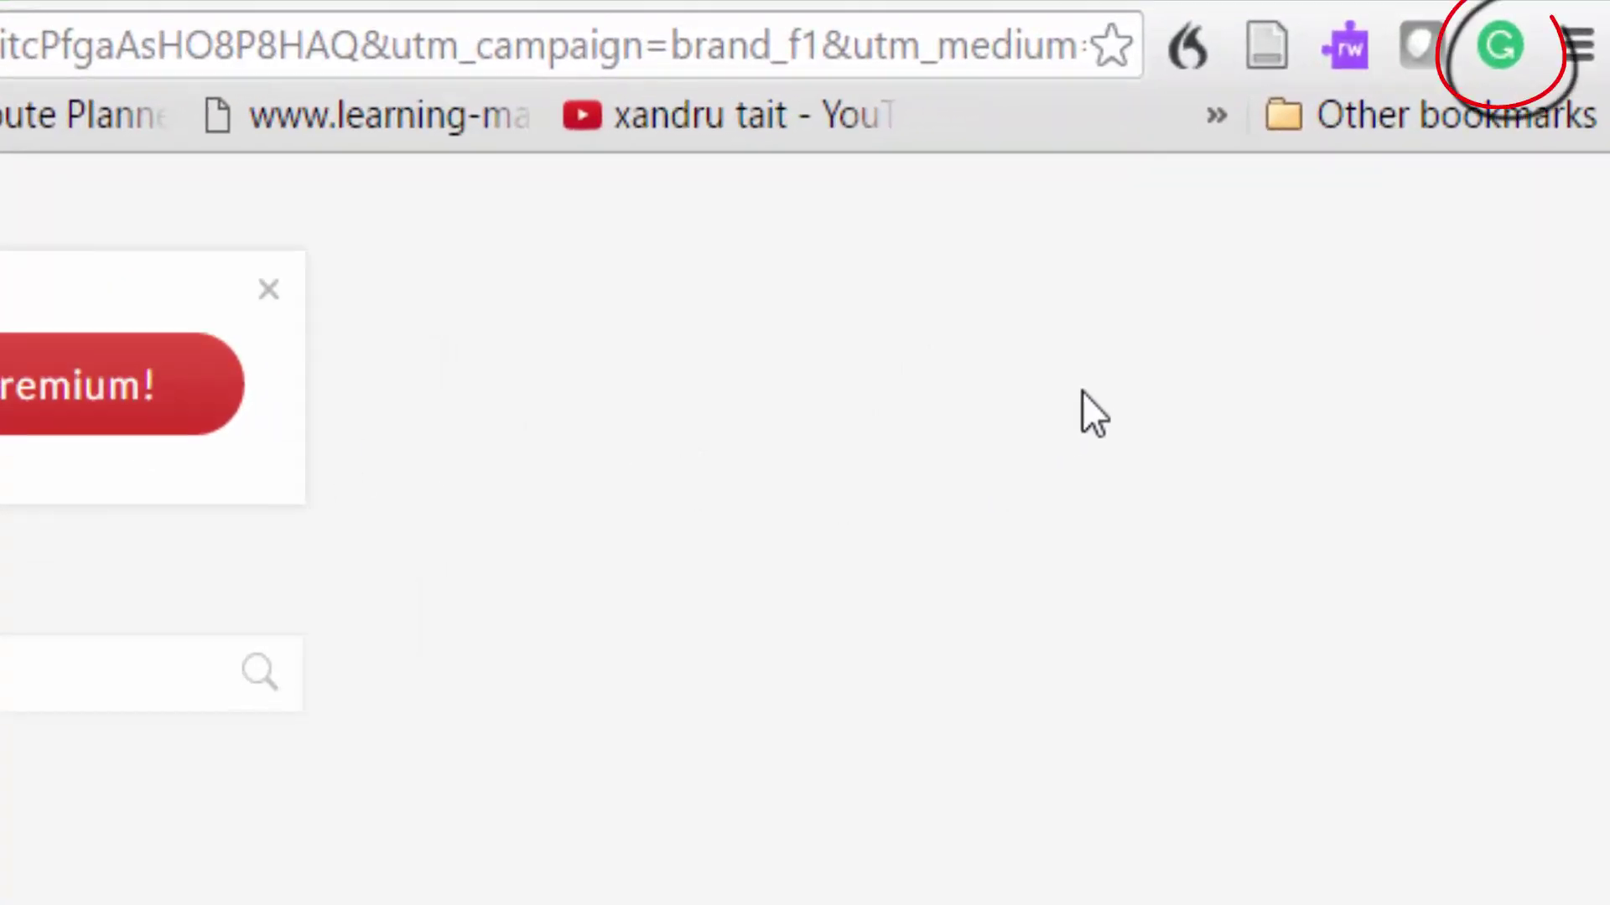
{"action": "left_click", "coordinate": [1494, 50]}
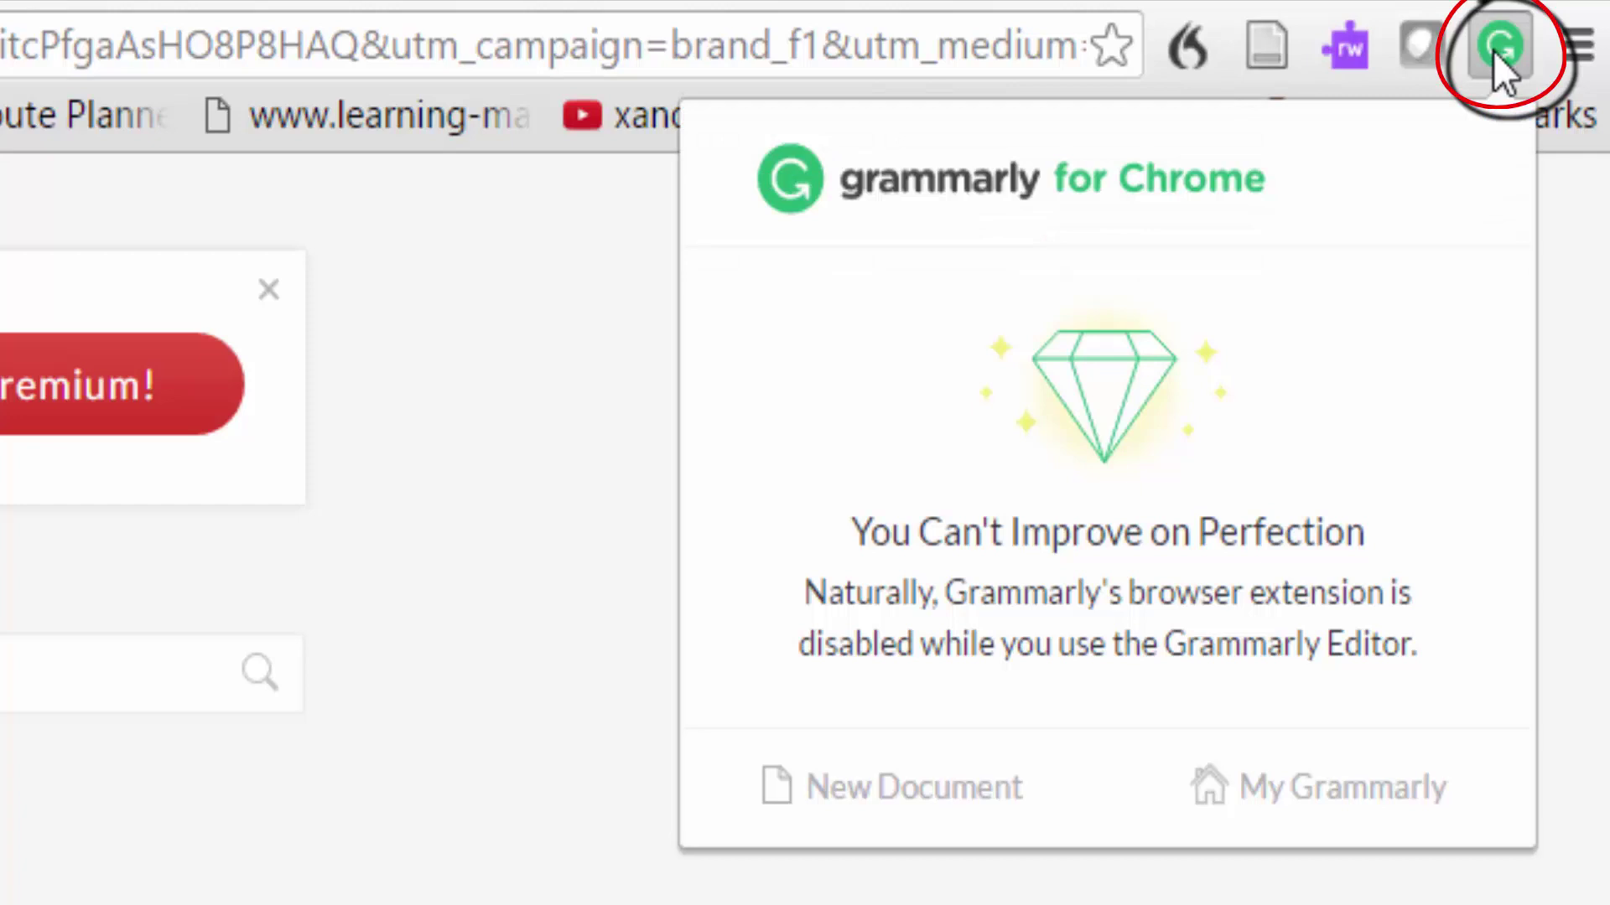
{"action": "left_click", "coordinate": [1409, 880]}
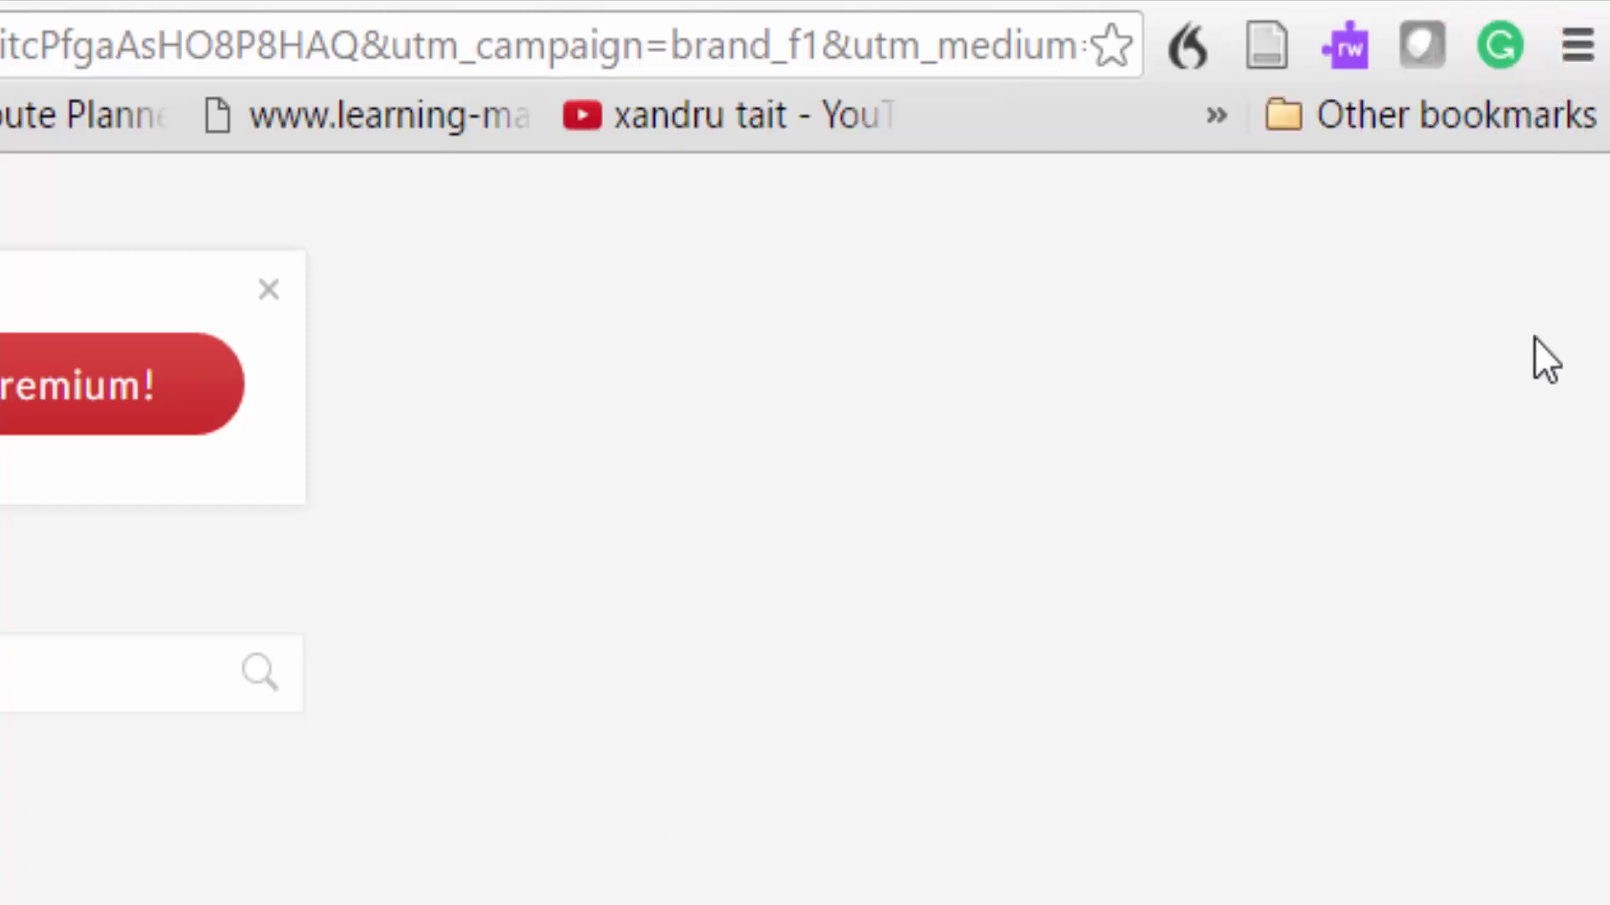
Open Chrome's Extensions settings page and scroll through the installed extensions.
{"action": "left_click", "coordinate": [1564, 41]}
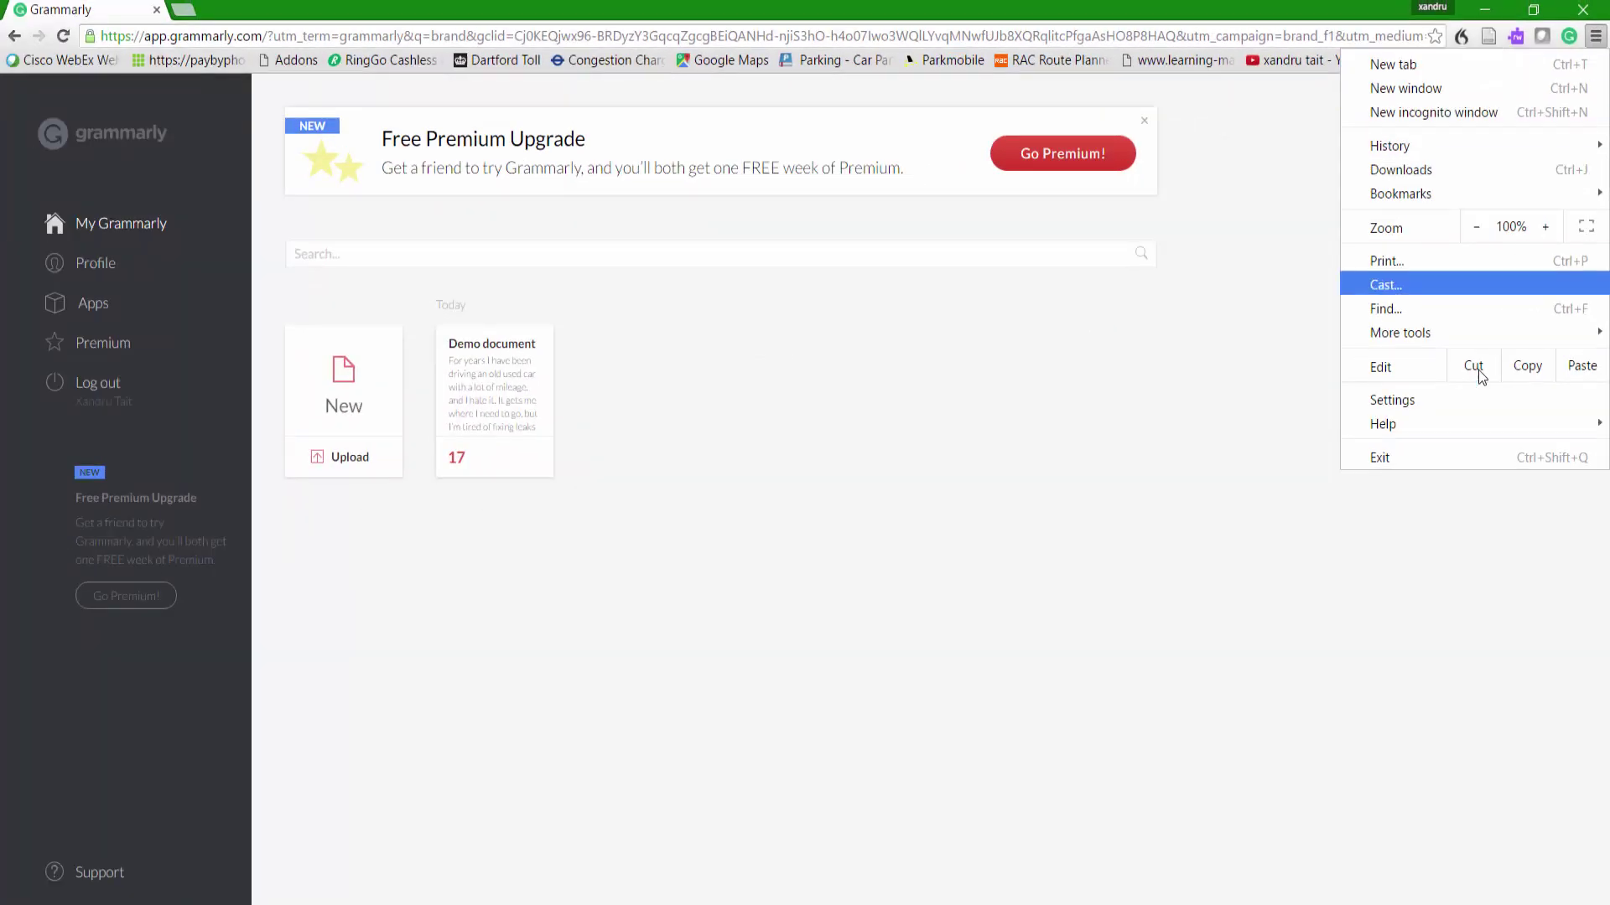
{"action": "left_click", "coordinate": [1462, 401]}
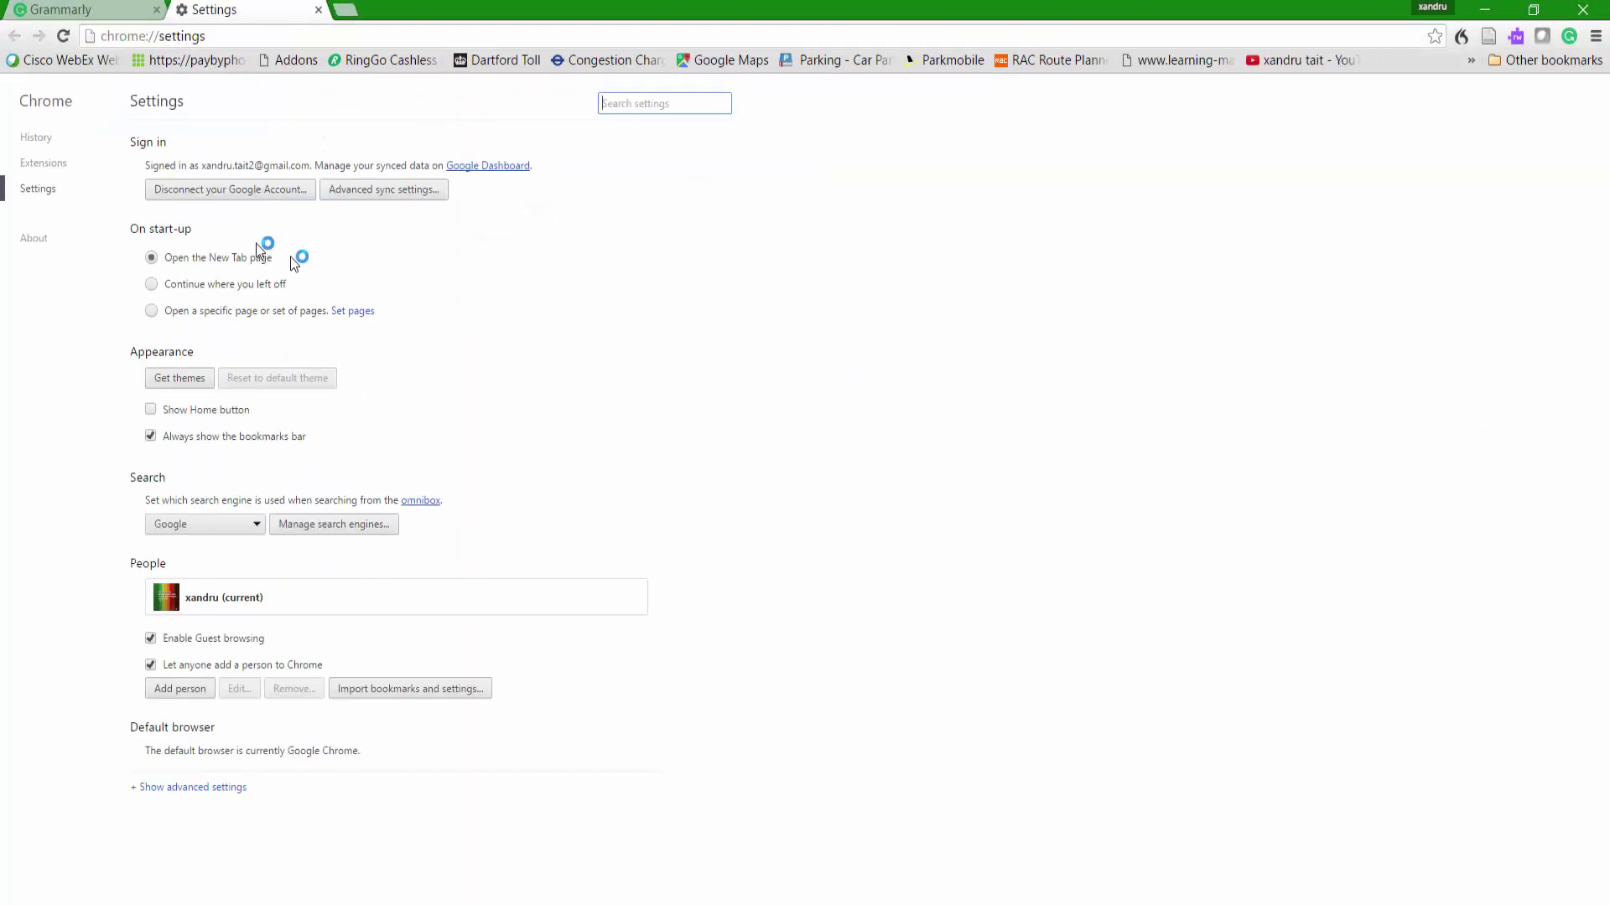
{"action": "left_click", "coordinate": [52, 163]}
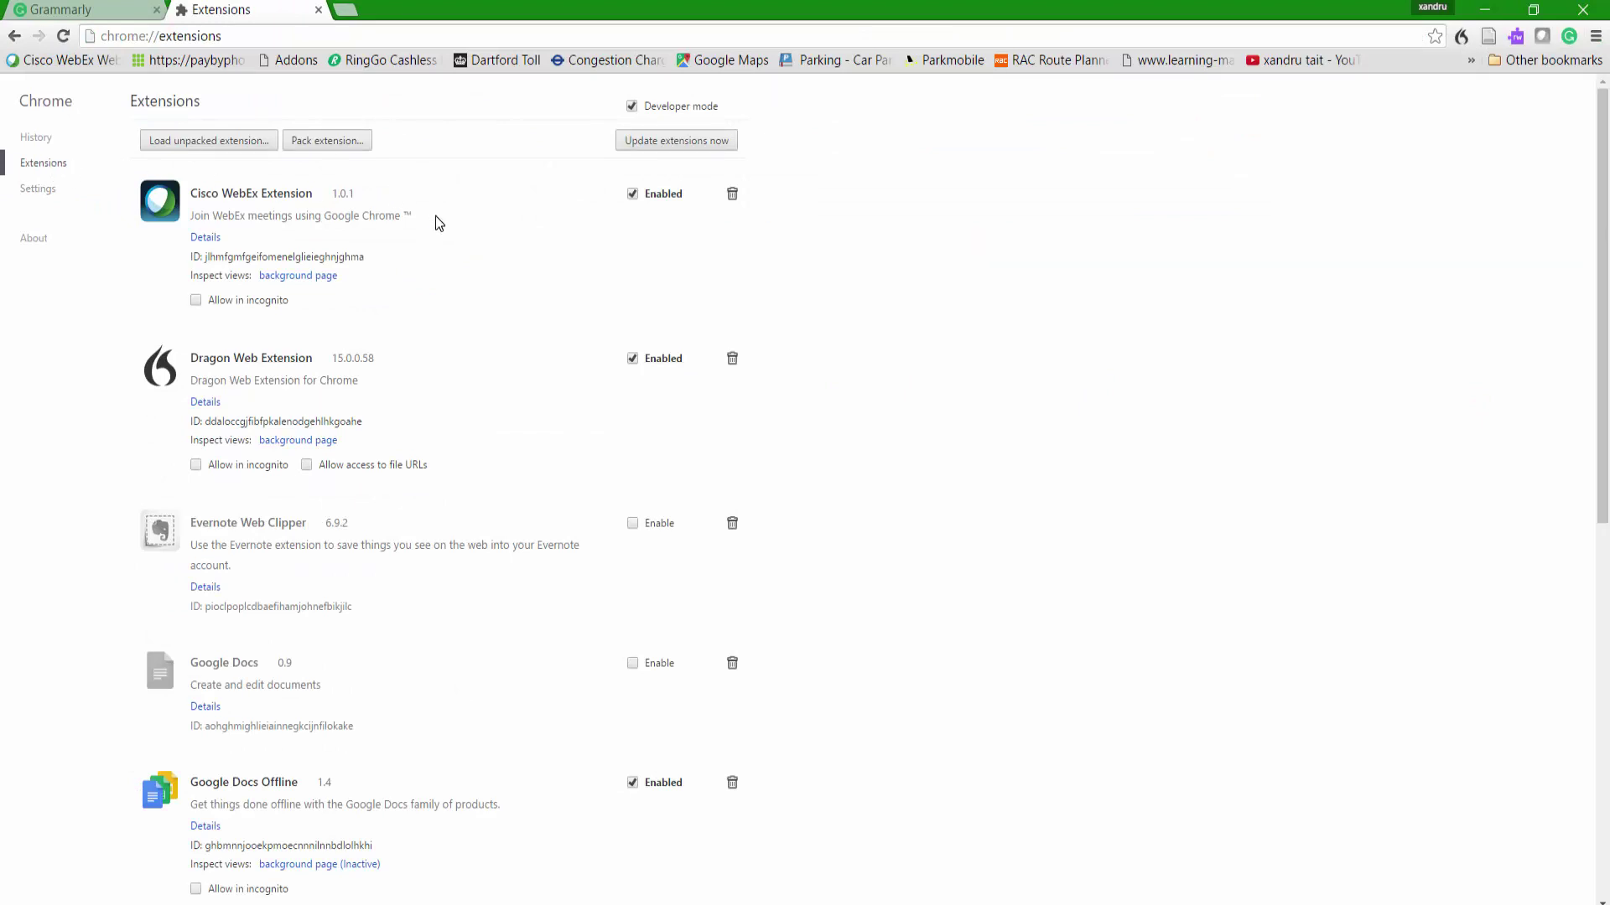
{"action": "left_click_drag", "start_coordinate": [1603, 244], "coordinate": [1603, 568]}
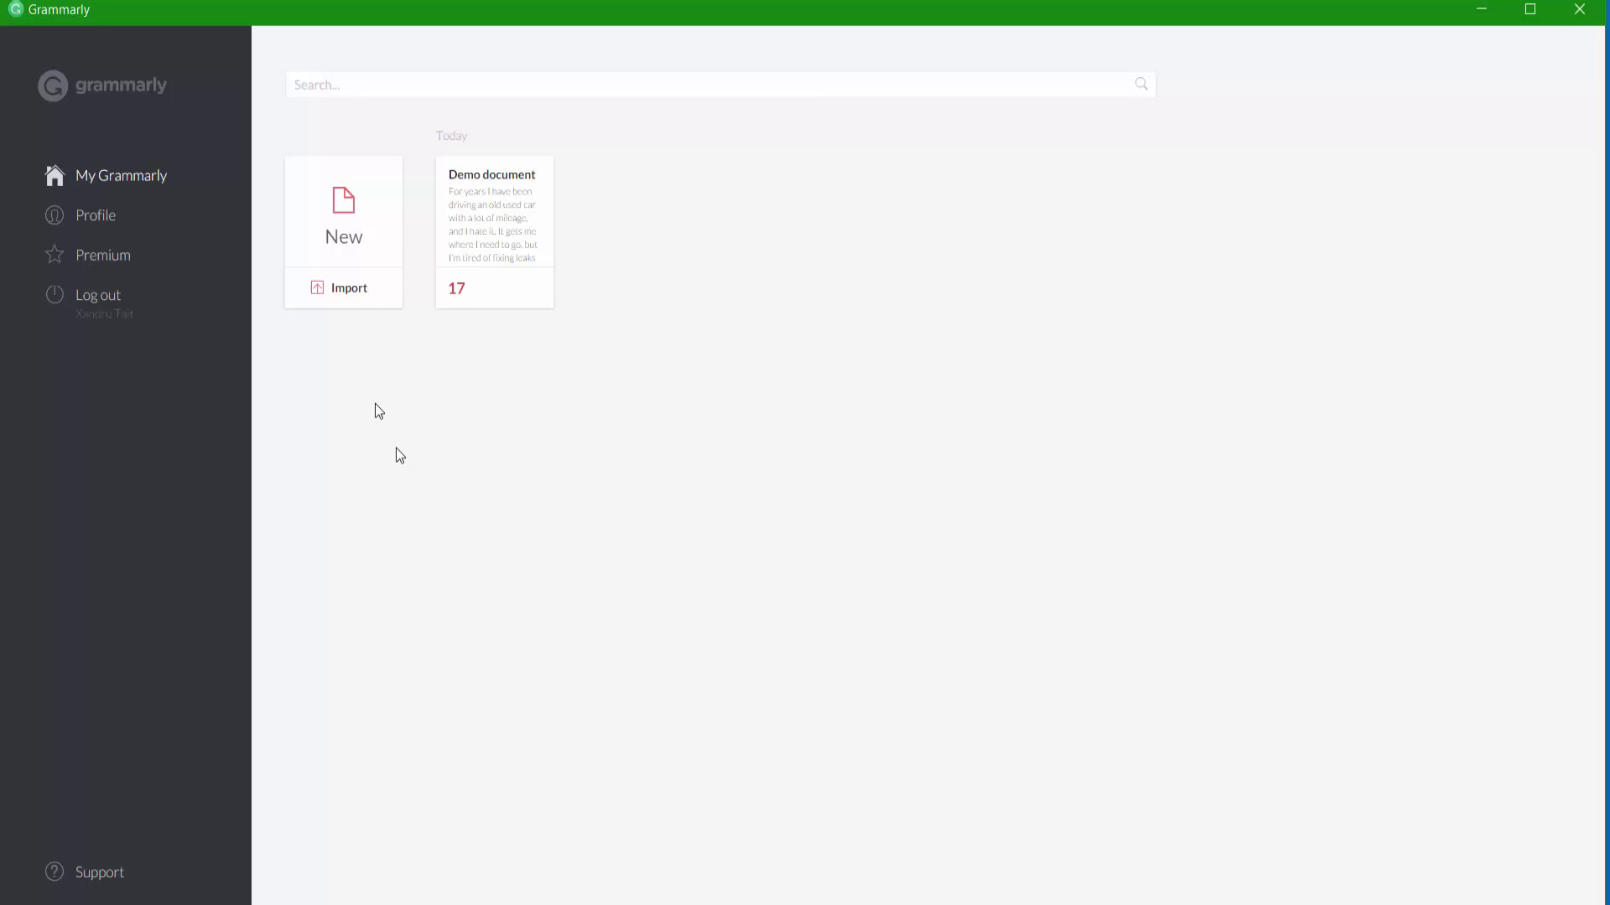
Bring up the file import window and dismiss it without importing anything.
{"action": "left_click", "coordinate": [350, 290]}
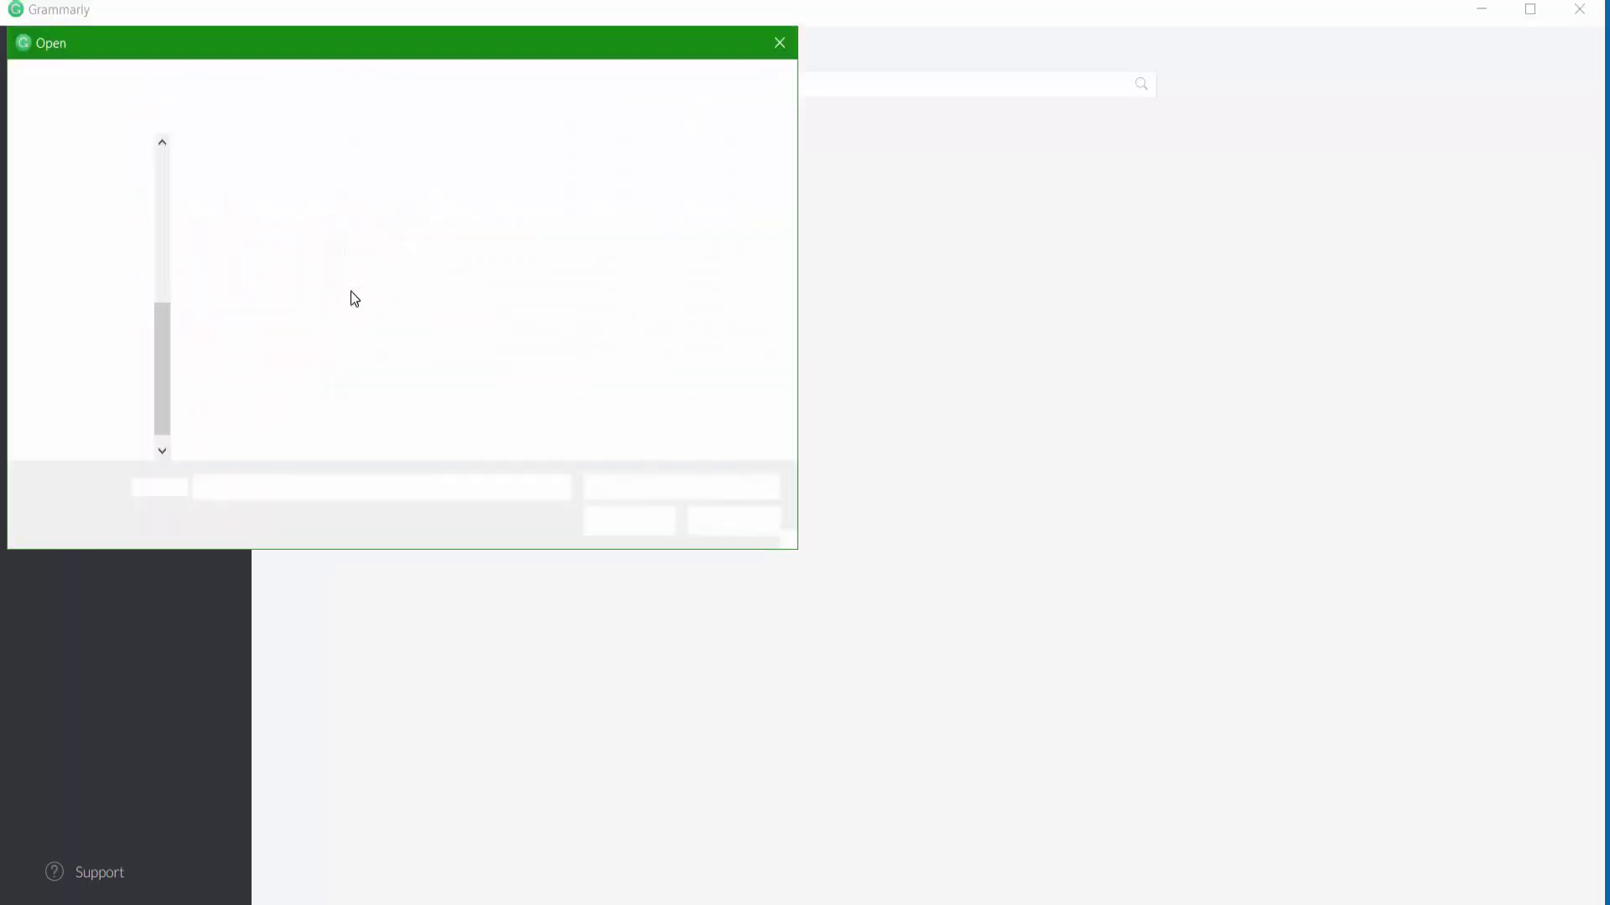
{"action": "key", "text": "Escape"}
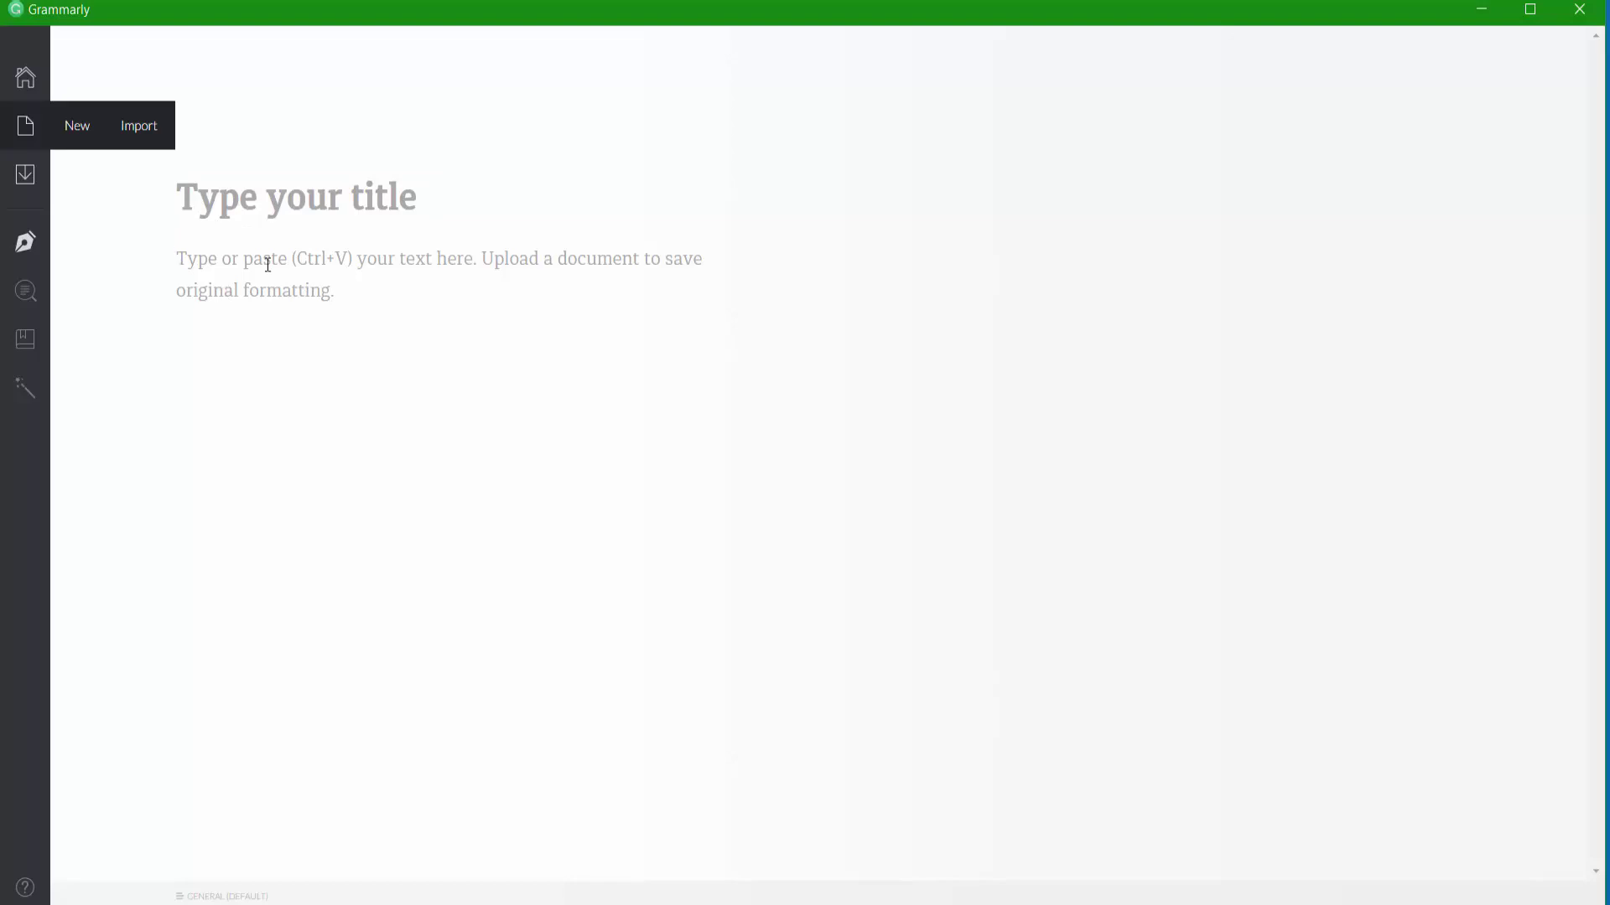
Paste the wiki engine paragraph and accept the suggestion changing 'organize' to 'organise'.
{"action": "type", "text": "A wiki is run using wiki software, otherwise known as a wiki engine. There are dozens of different wiki engines in use, both standalone and part of other software, such as bug tracking systems. Some wiki engines are open source, whereas others are proprietary. Some permit control over different functions (levels of access); for example, editing rights may permit changing, adding or removing material. Others may permit access without enforcing access control. Other rules may also be imposed to organize content. A wiki engine is a type of content management system, but it differs from most other such systems, including blog software, in that the content is created without any defined owner or leader, and wikis have little implicit structure, allowing structure to emerge according to the needs of the users.[2]"}
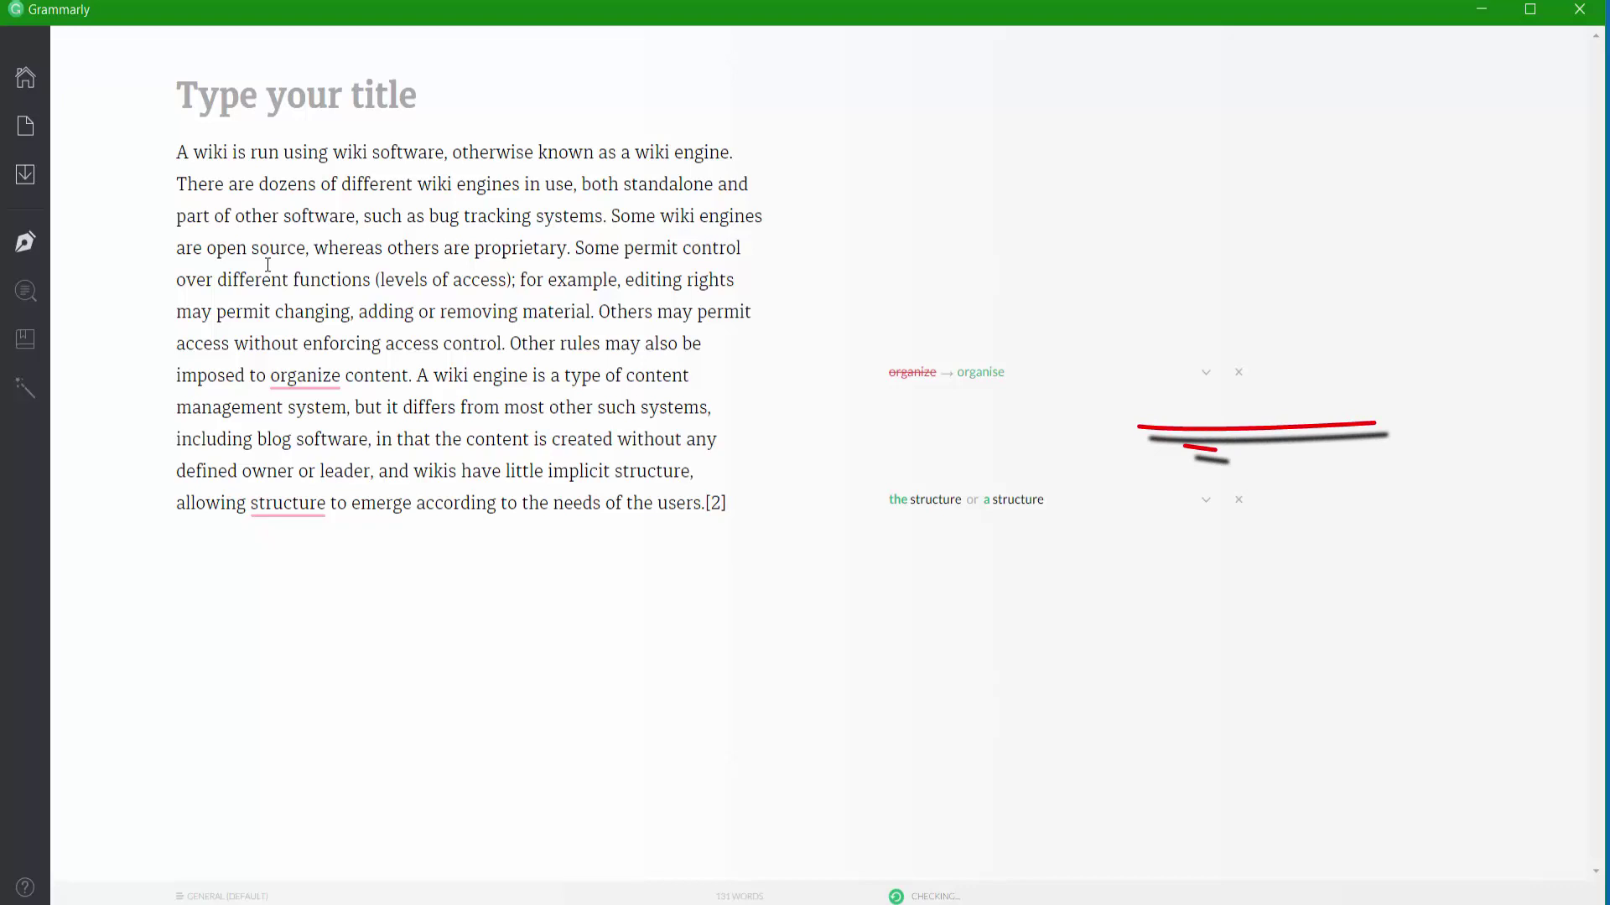
{"action": "left_click", "coordinate": [998, 384]}
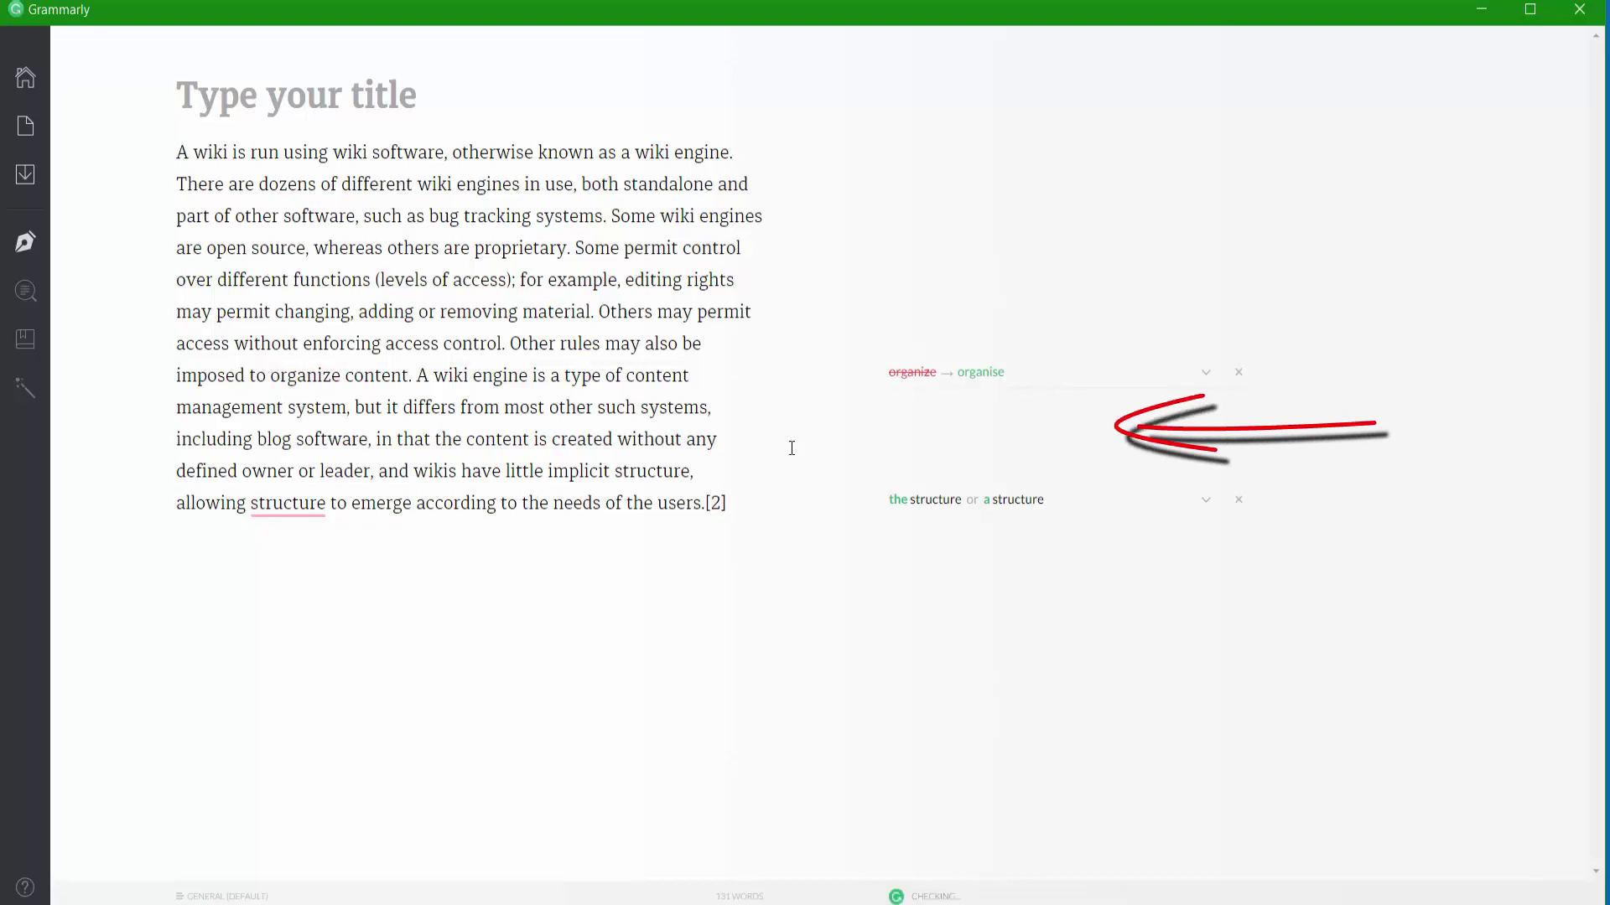
{"action": "left_click", "coordinate": [989, 382]}
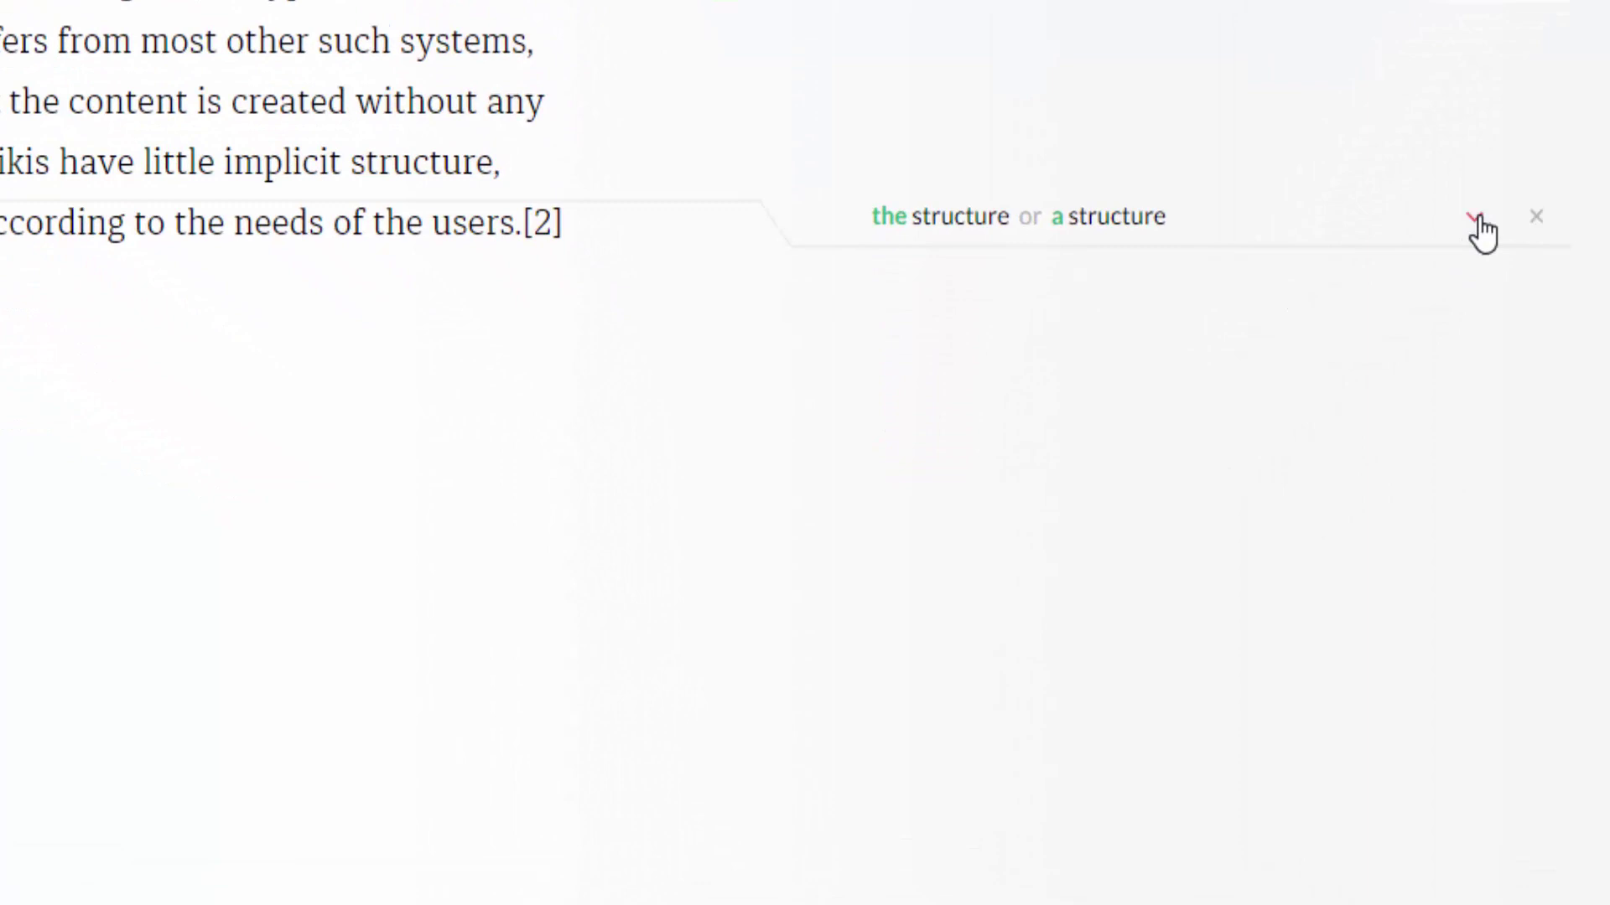
Read the missing-article suggestion on 'structure' and ignore it.
{"action": "left_click", "coordinate": [1473, 217]}
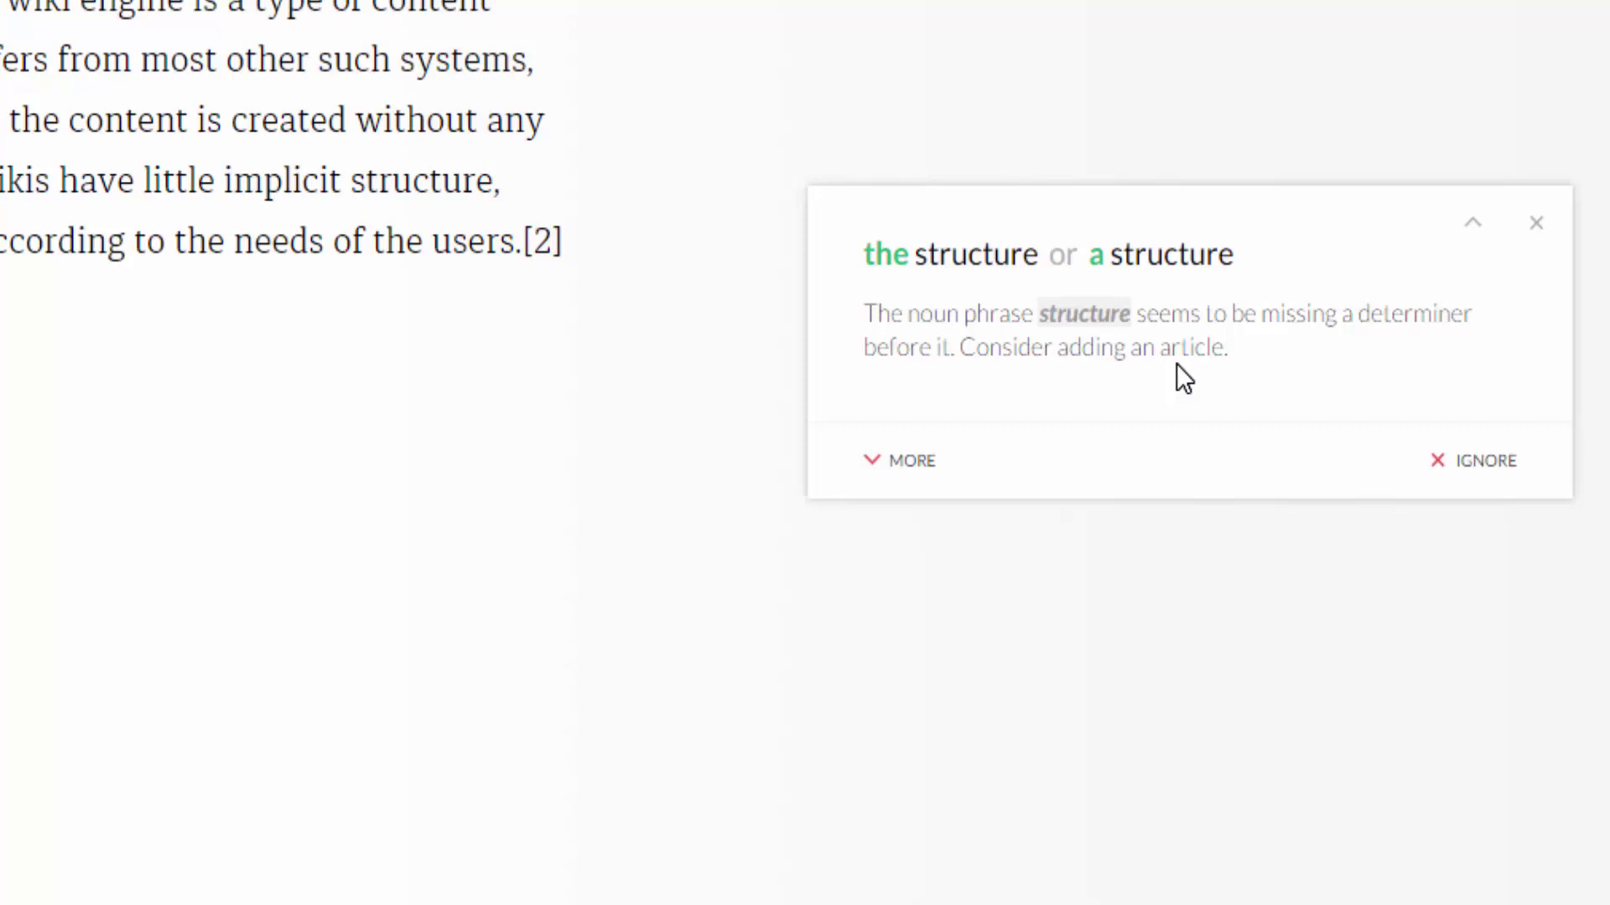
{"action": "left_click", "coordinate": [901, 462]}
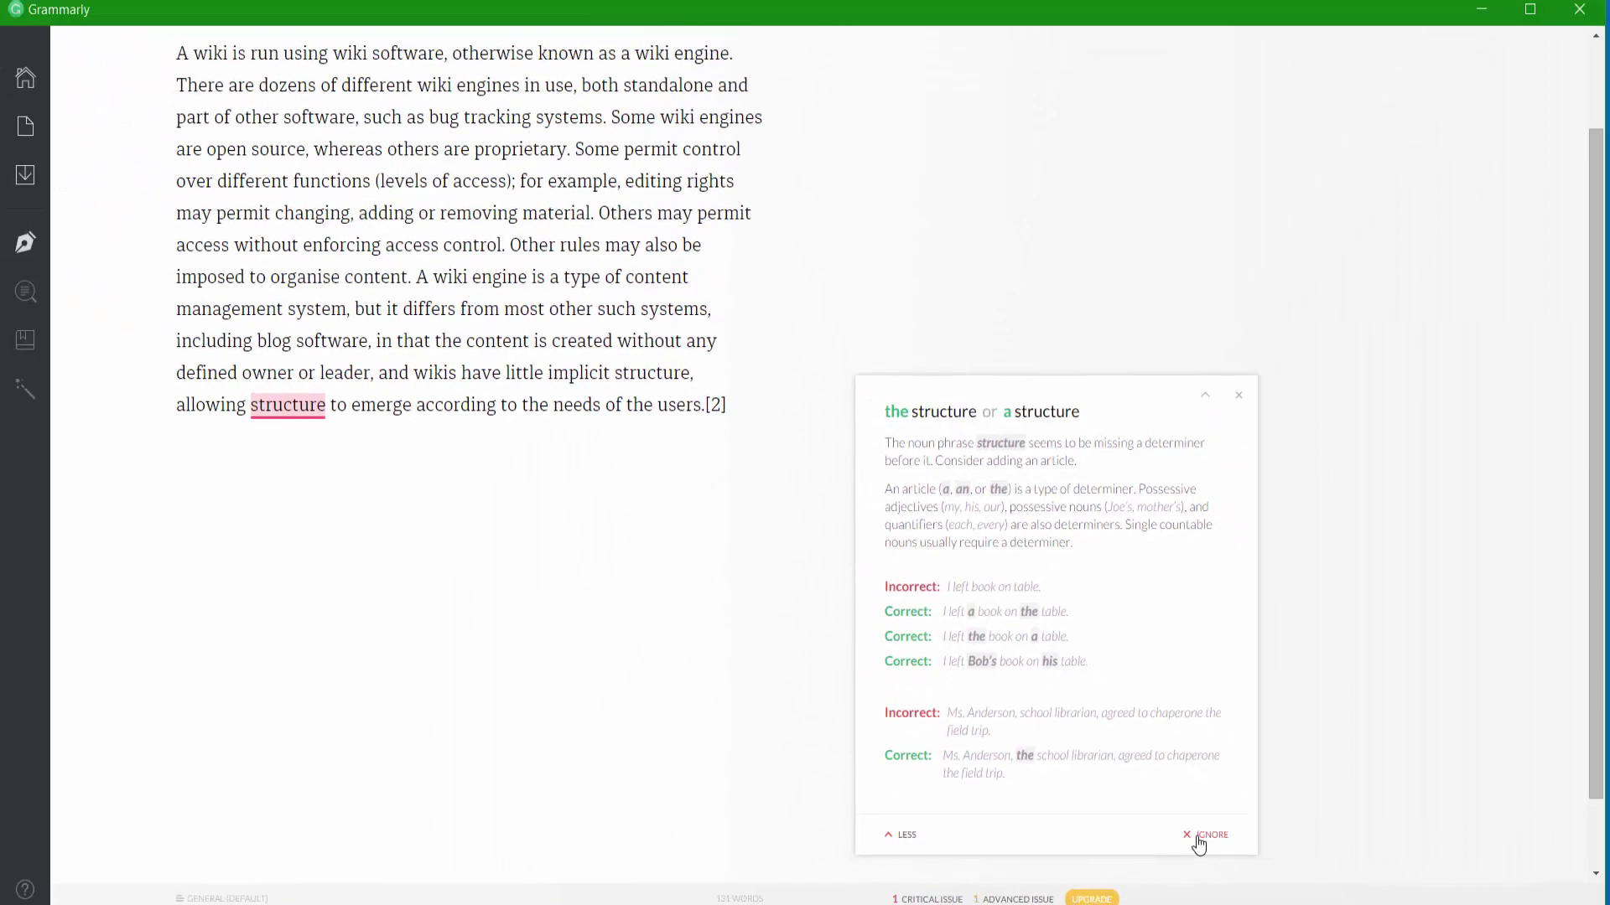
{"action": "left_click", "coordinate": [1199, 838]}
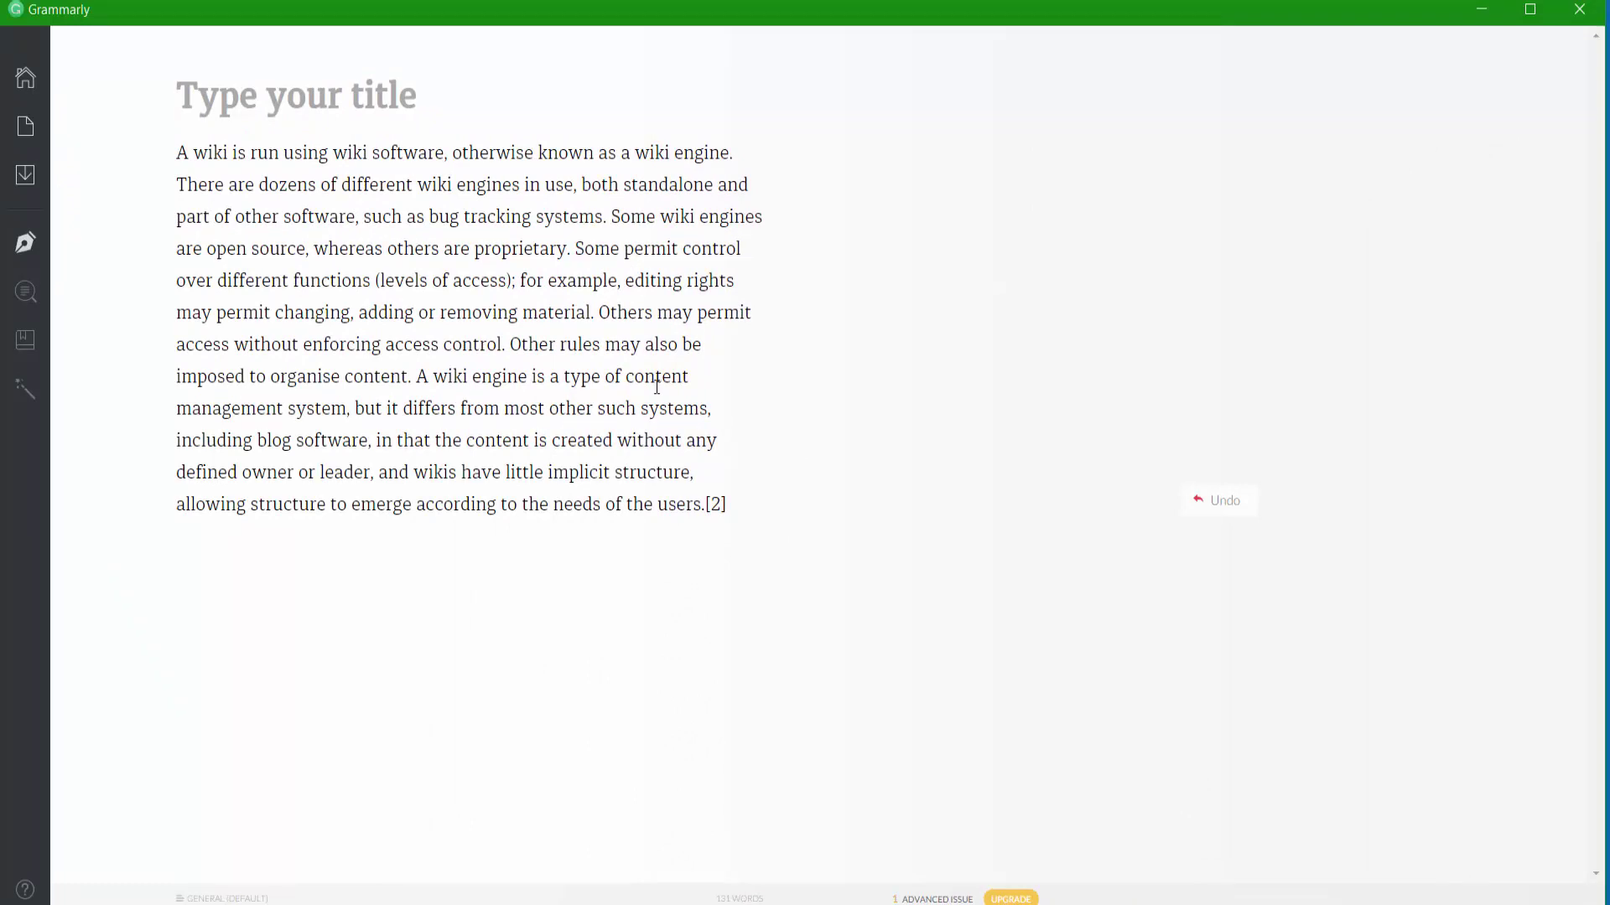
Toggle Contextual spelling and Grammar checks off and back on, then view the Plagiarism description.
{"action": "mouse_move", "coordinate": [24, 150]}
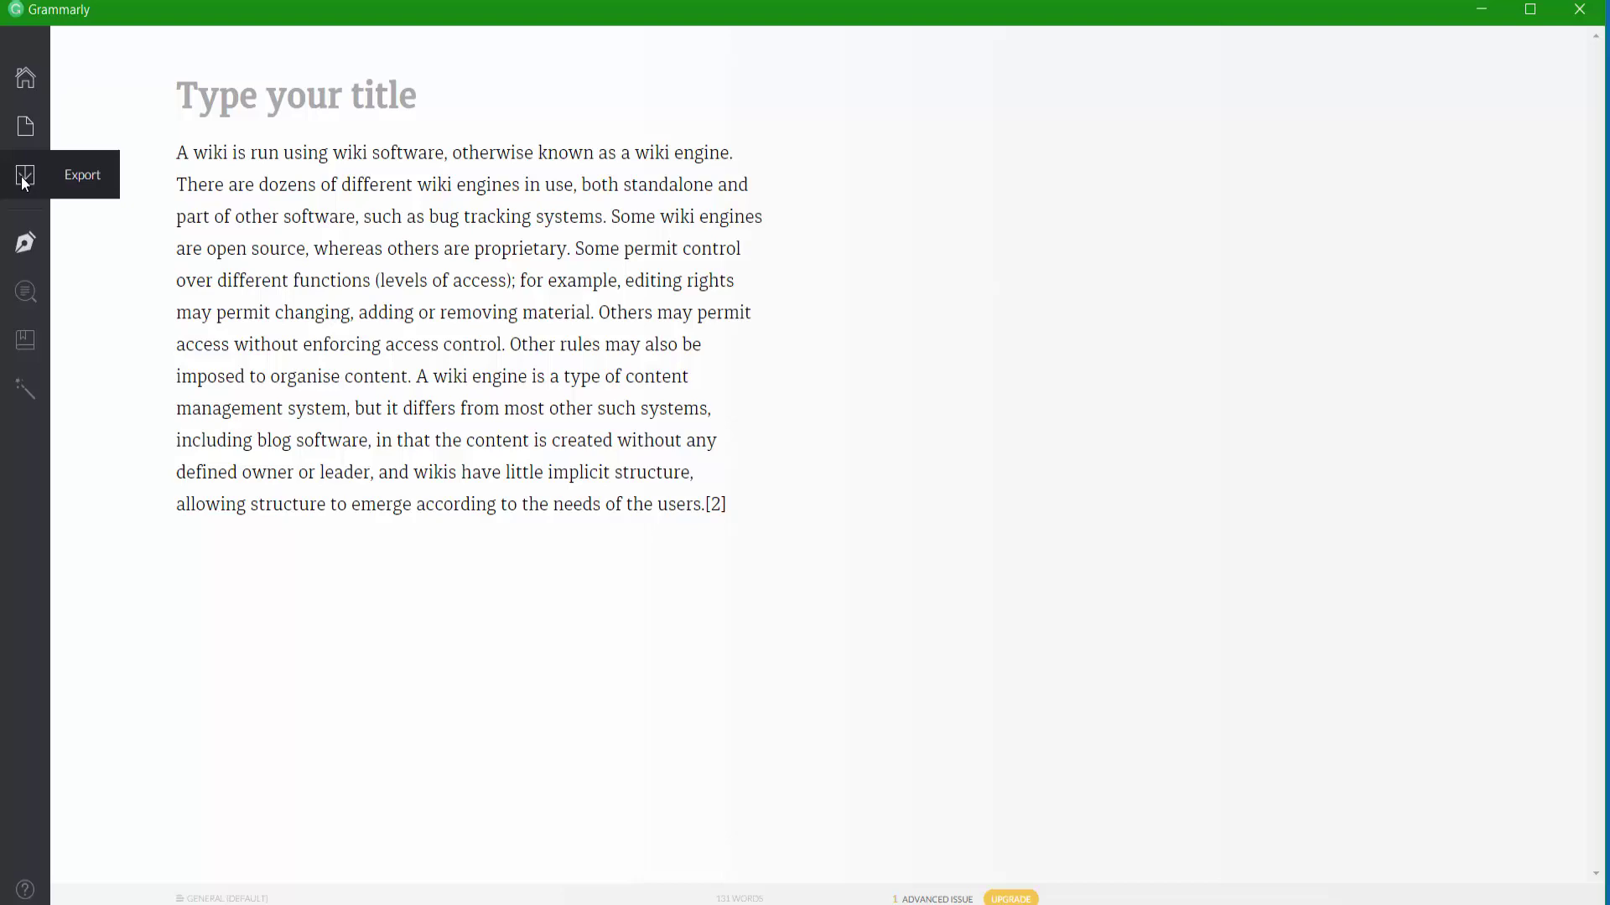
{"action": "left_click", "coordinate": [25, 243]}
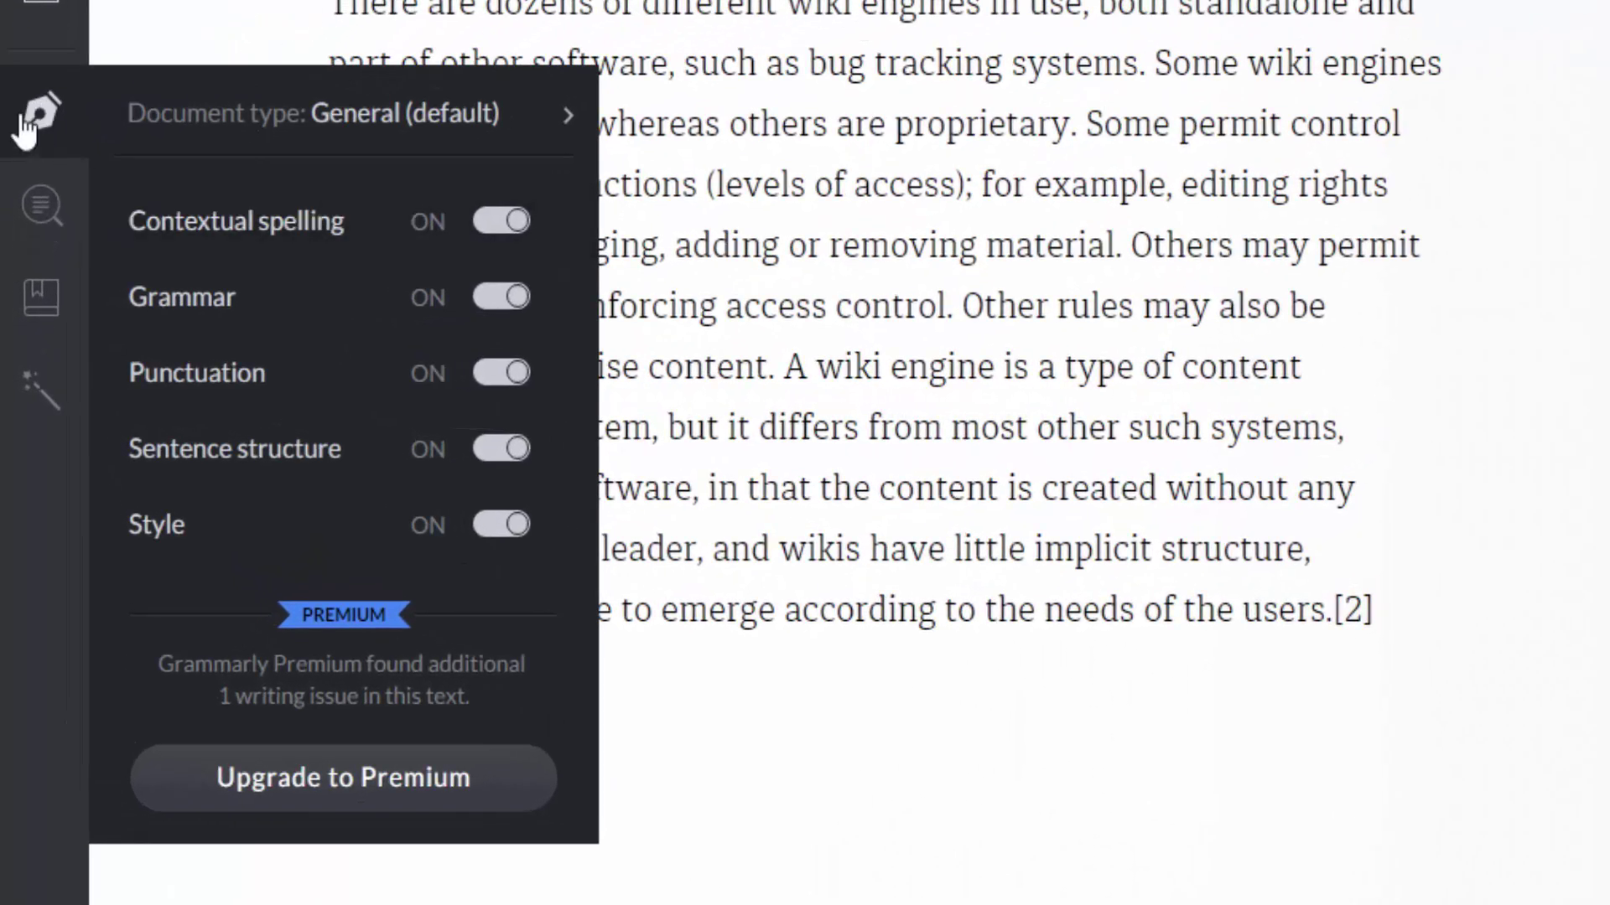
{"action": "left_click", "coordinate": [488, 225]}
{"action": "left_click", "coordinate": [513, 225]}
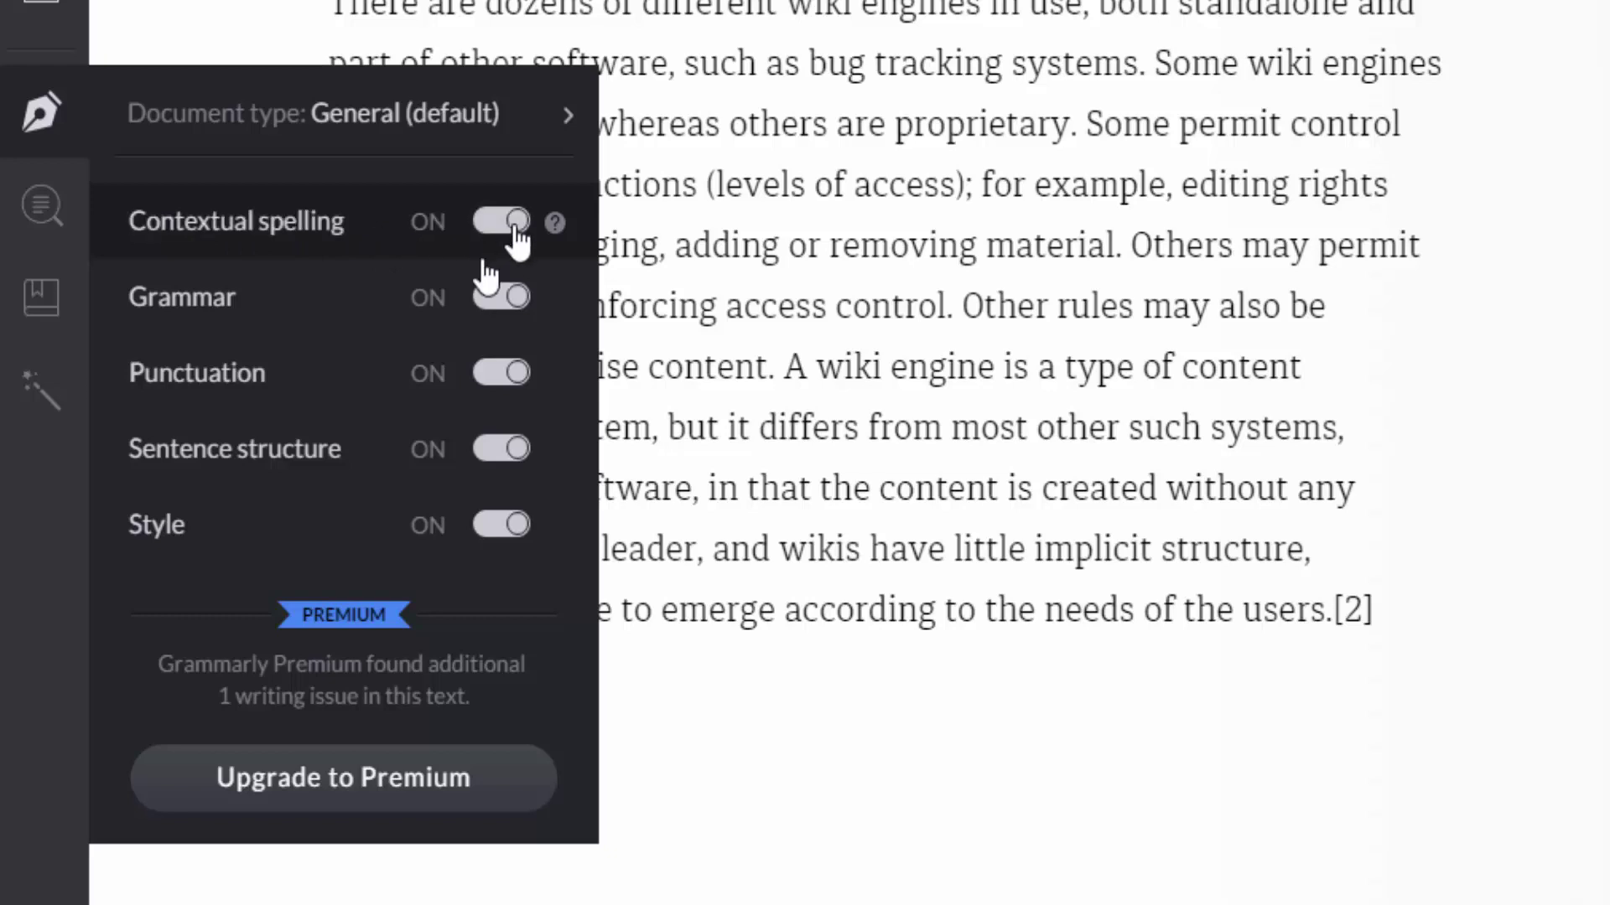
{"action": "left_click", "coordinate": [488, 300]}
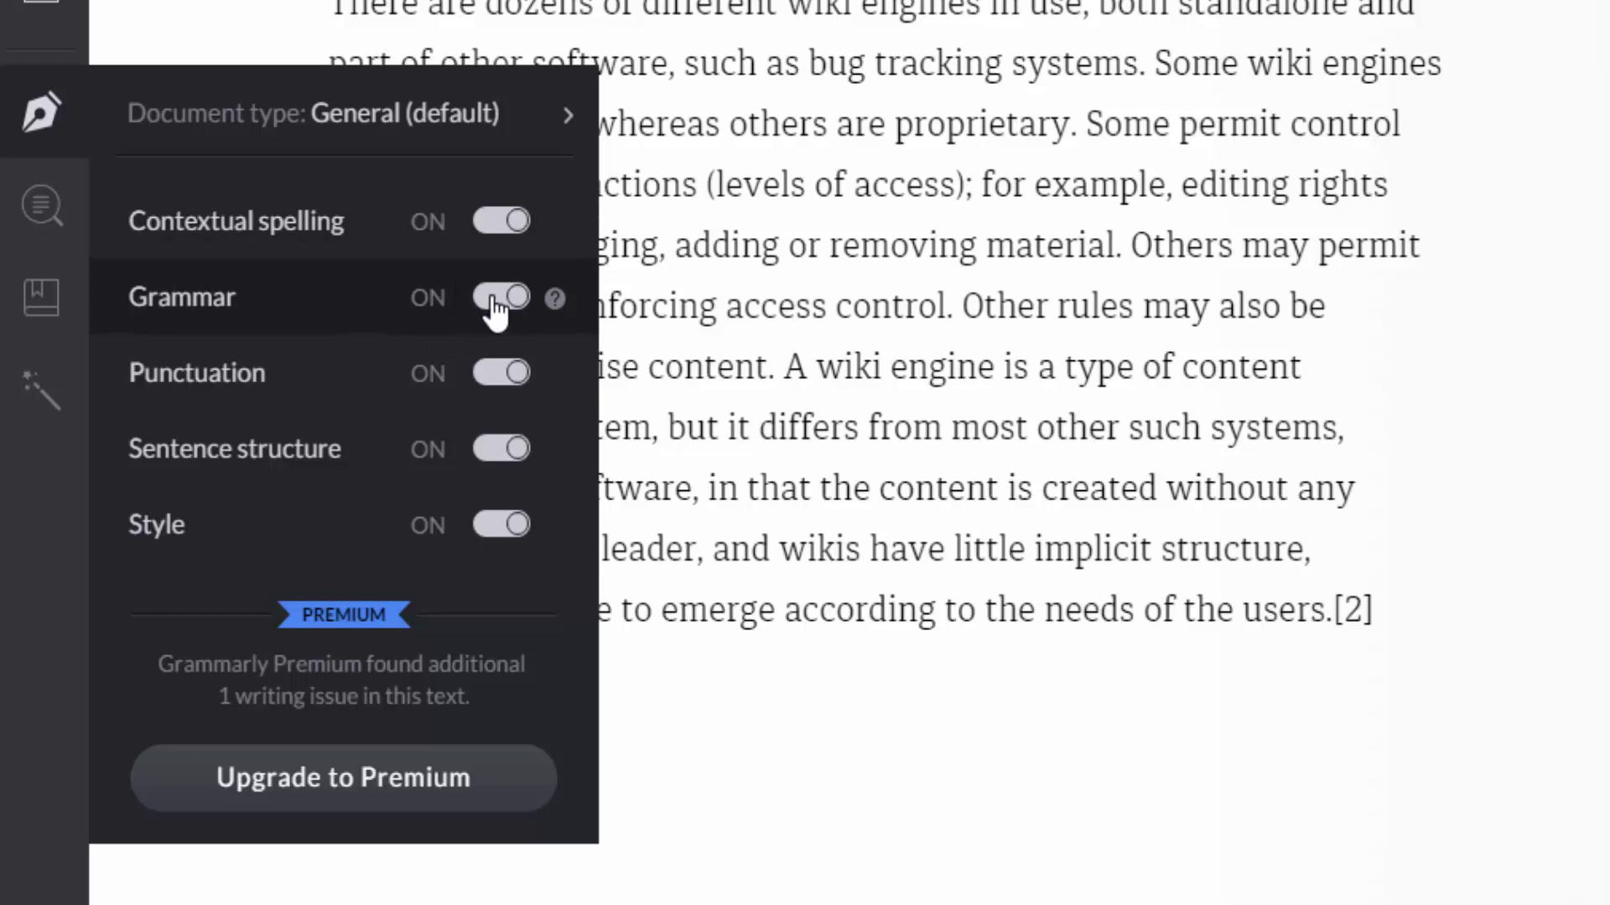
{"action": "left_click", "coordinate": [494, 299]}
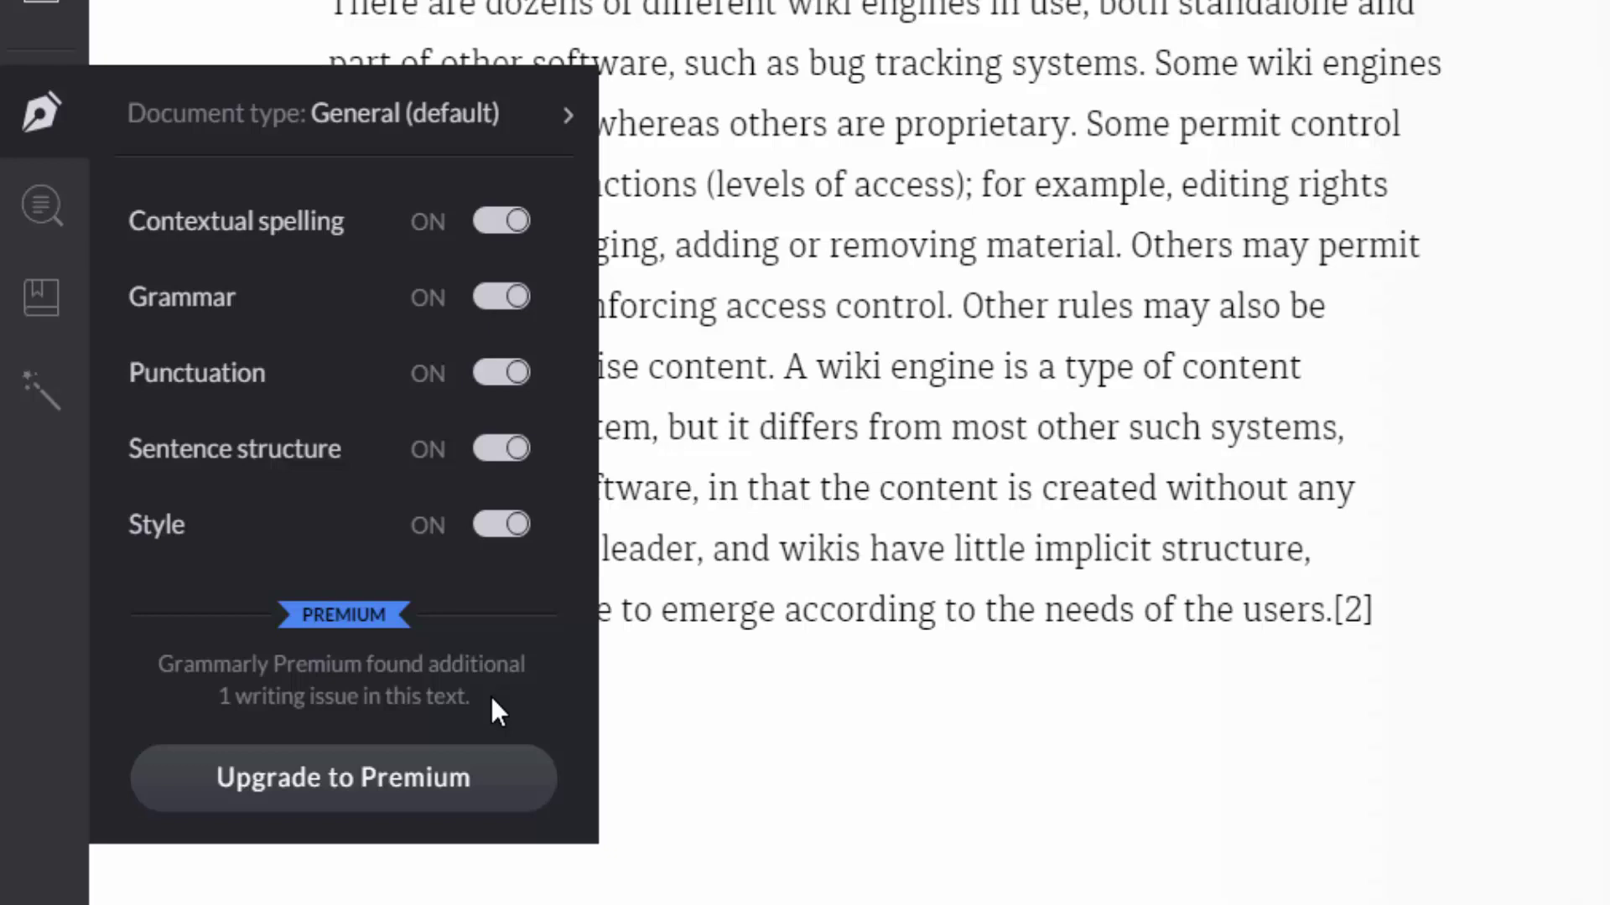
{"action": "mouse_move", "coordinate": [52, 207]}
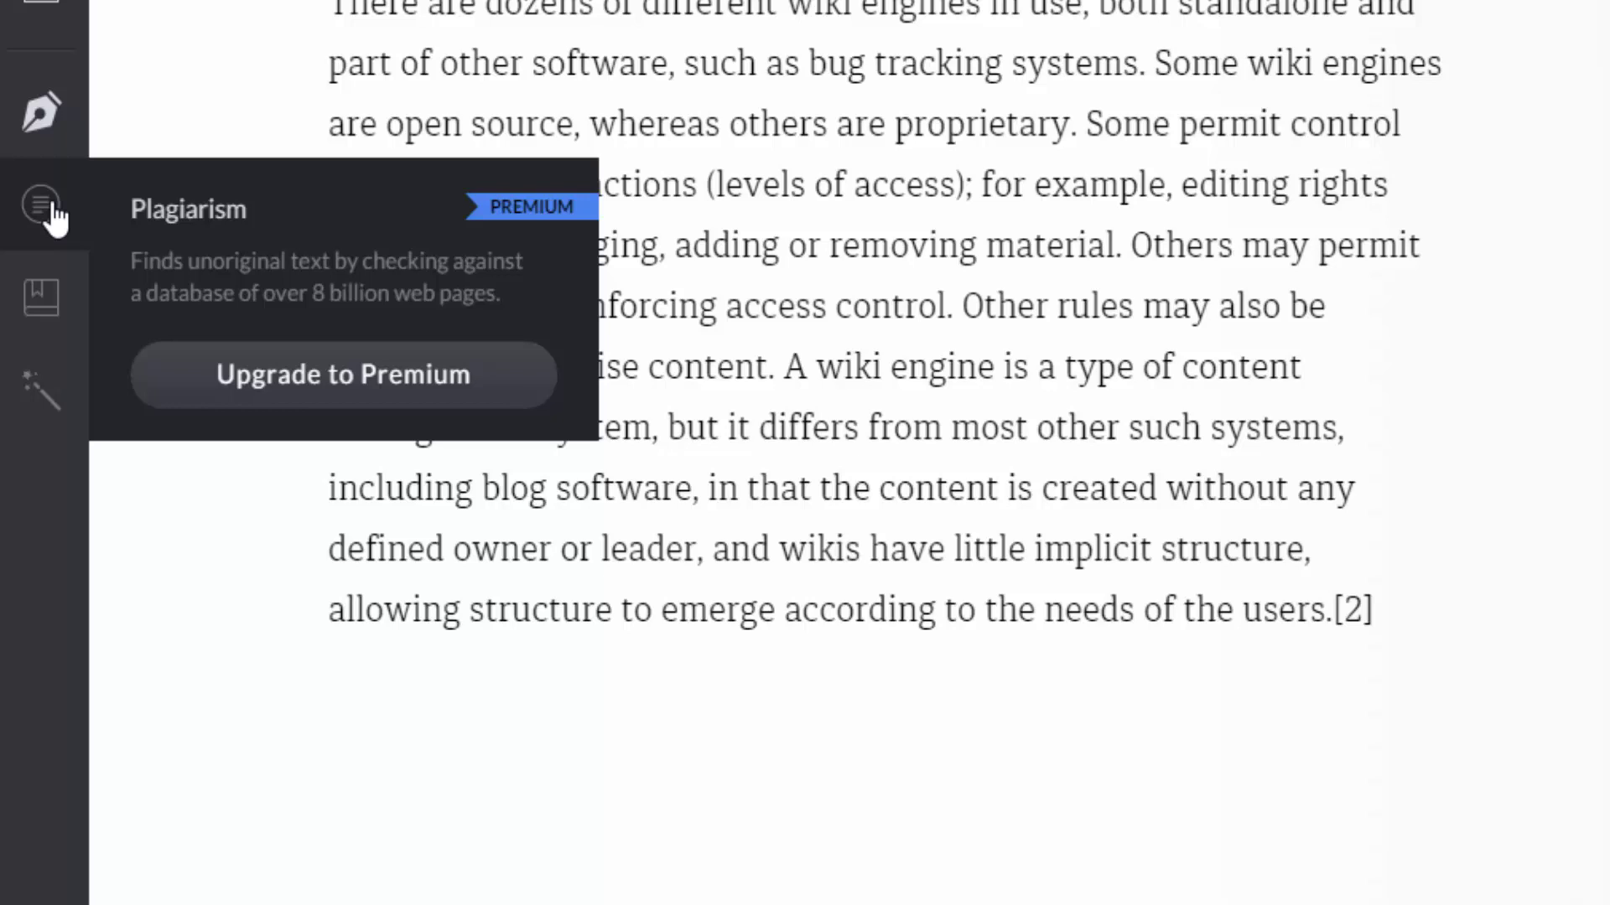
Bring up Outlook with the Grammarly ribbon tab showing its settings and help options.
{"action": "mouse_move", "coordinate": [50, 318]}
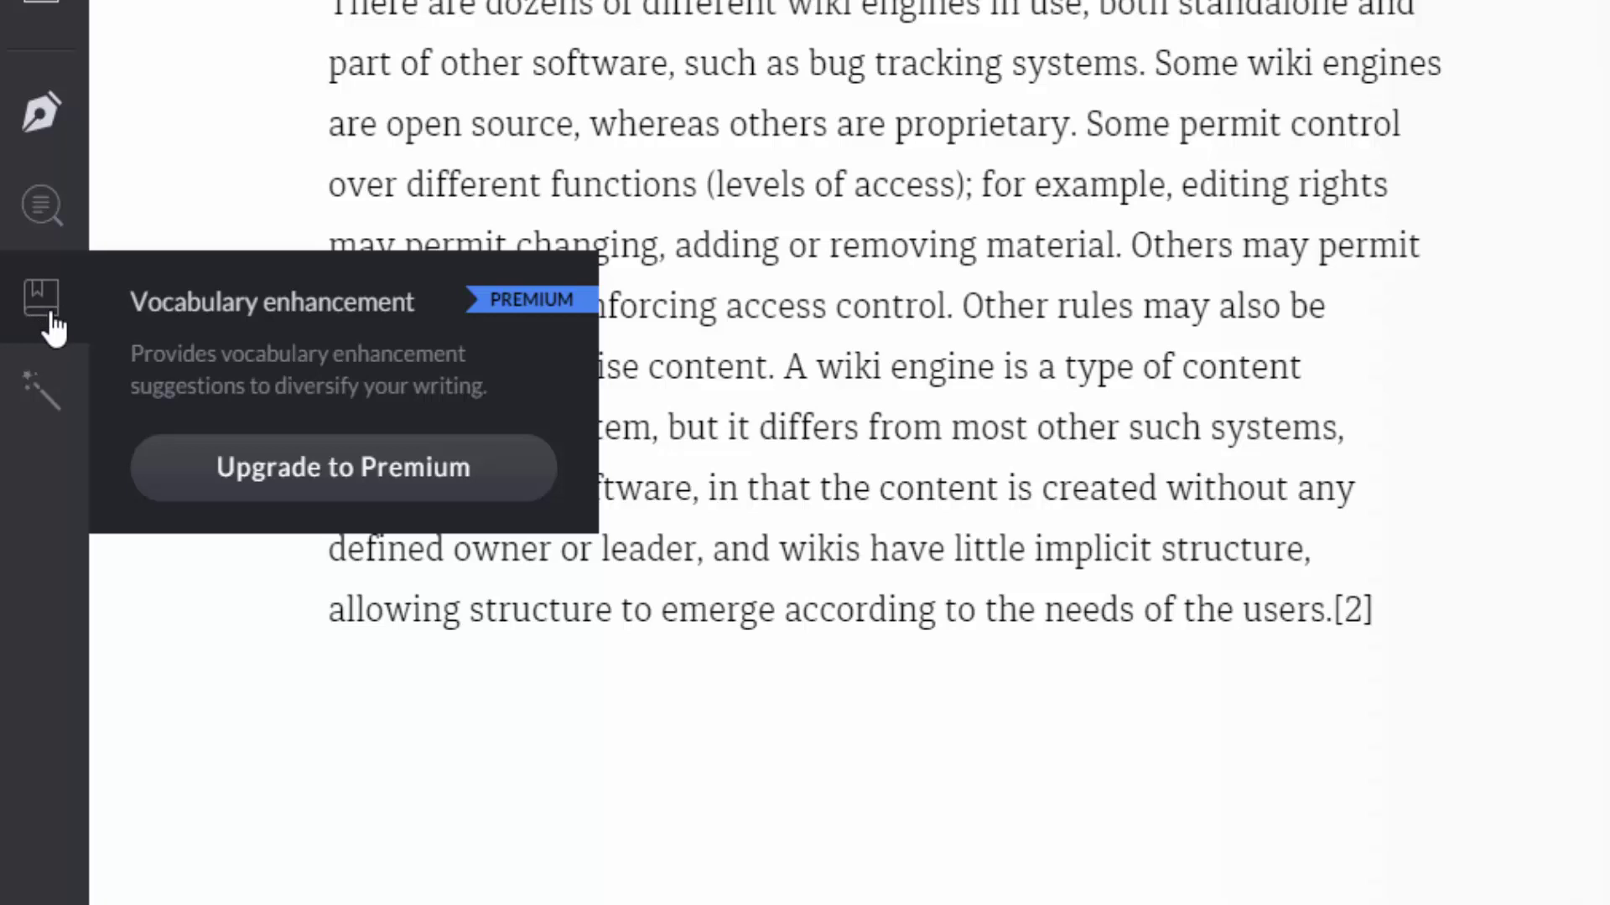
{"action": "mouse_move", "coordinate": [31, 395]}
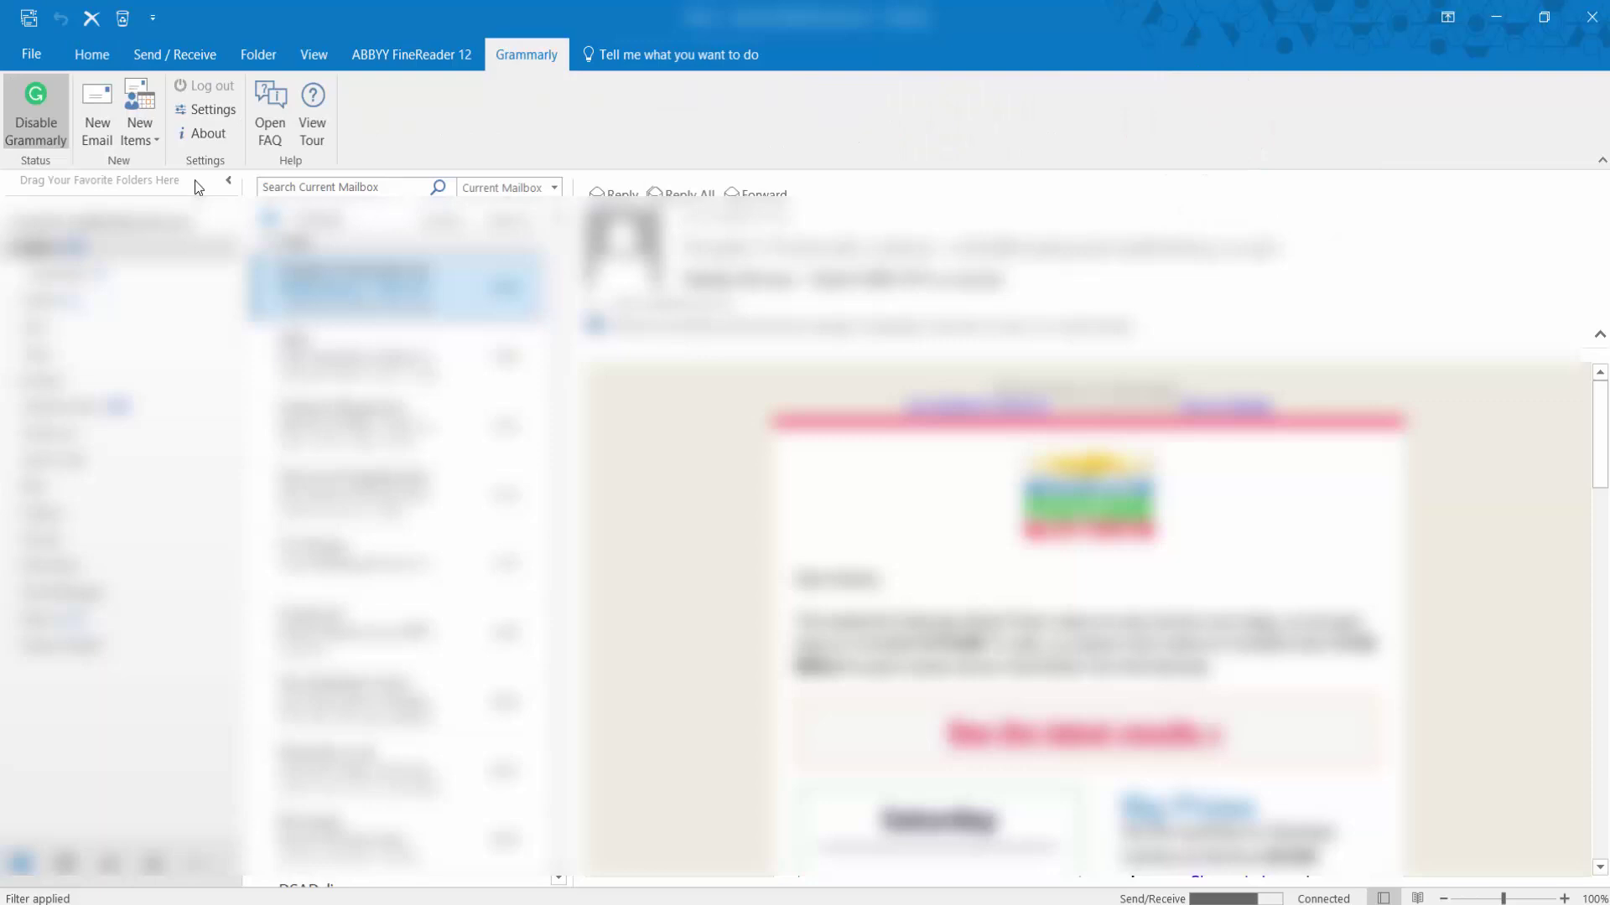
Start a new email with a greeting and 'Hope your doing reall y well and all is going to plane.'.
{"action": "left_click", "coordinate": [92, 104]}
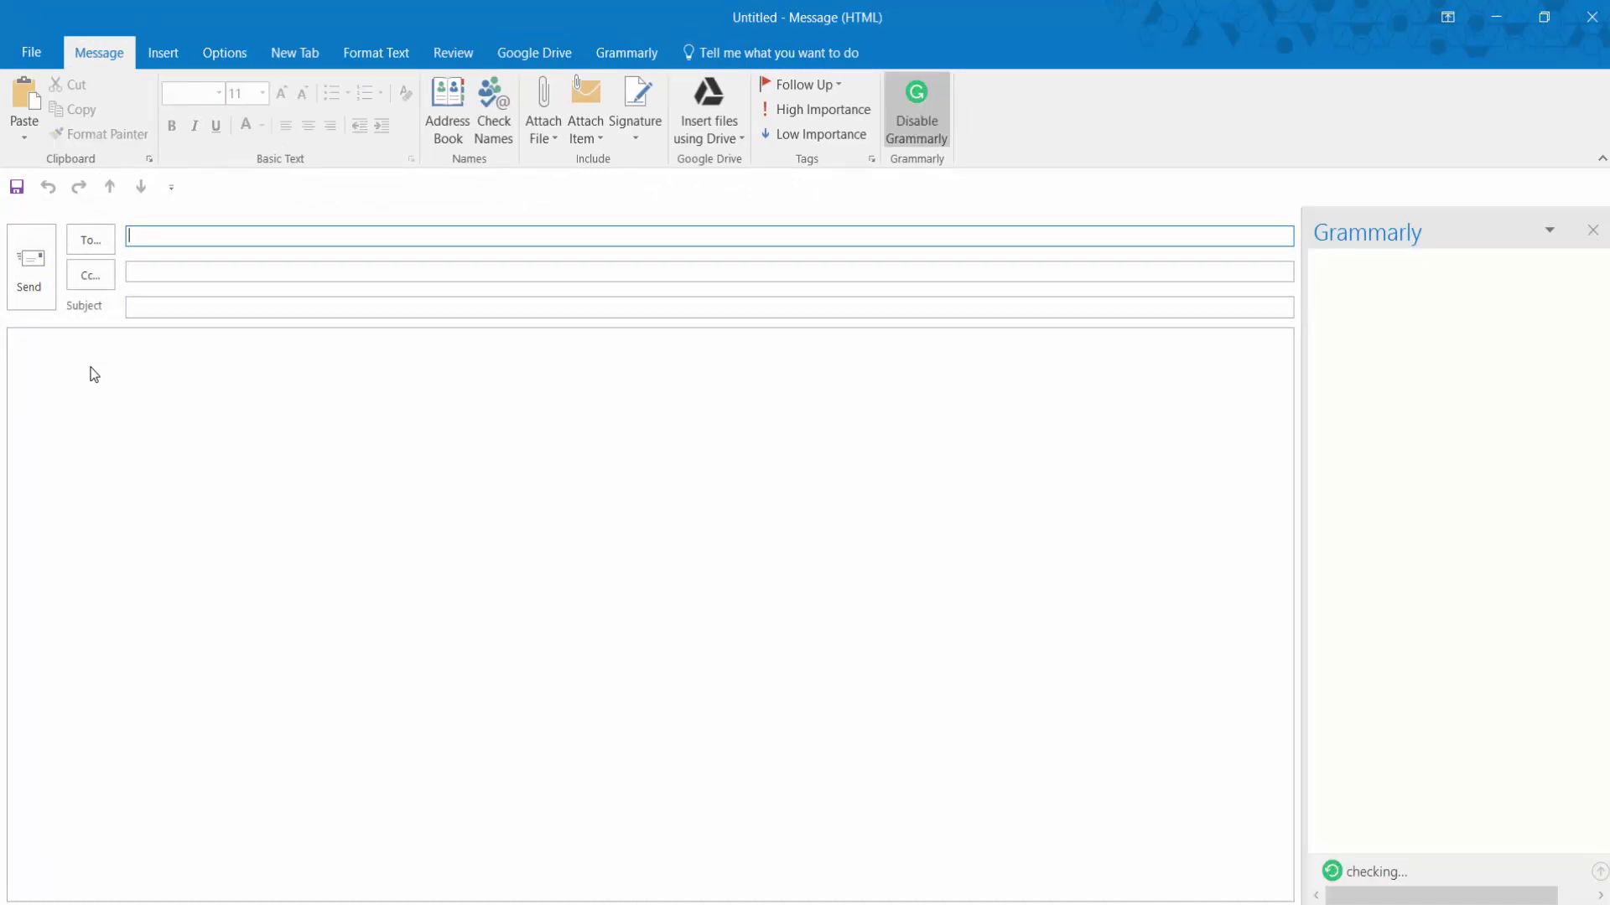
{"action": "left_click", "coordinate": [99, 367]}
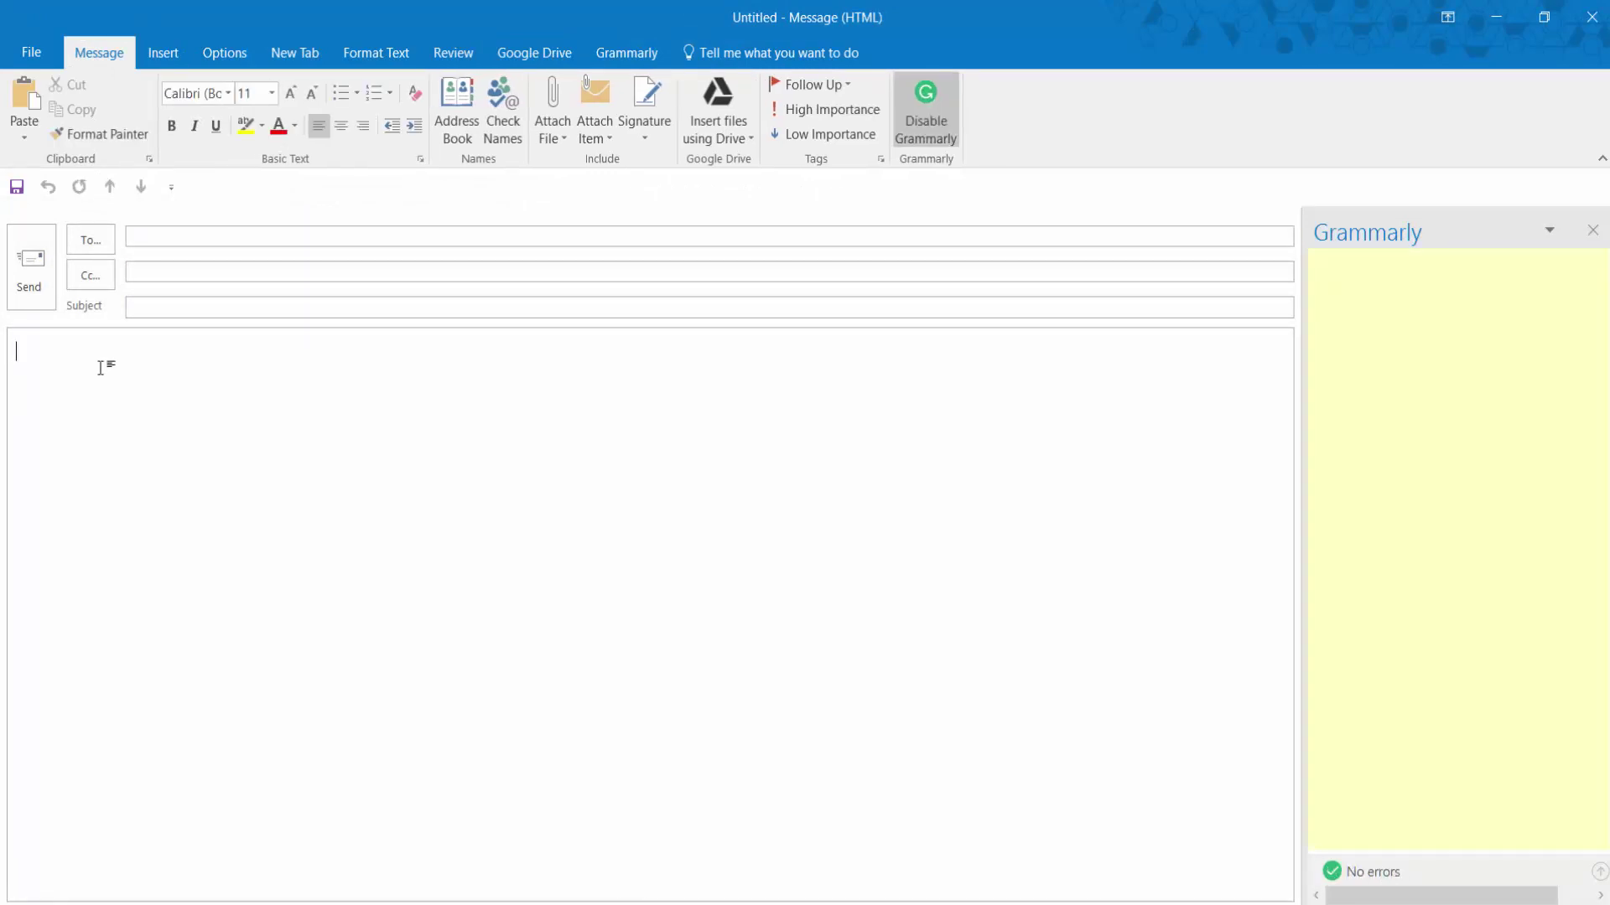
{"action": "type", "text": "Hello Mr Smith"}
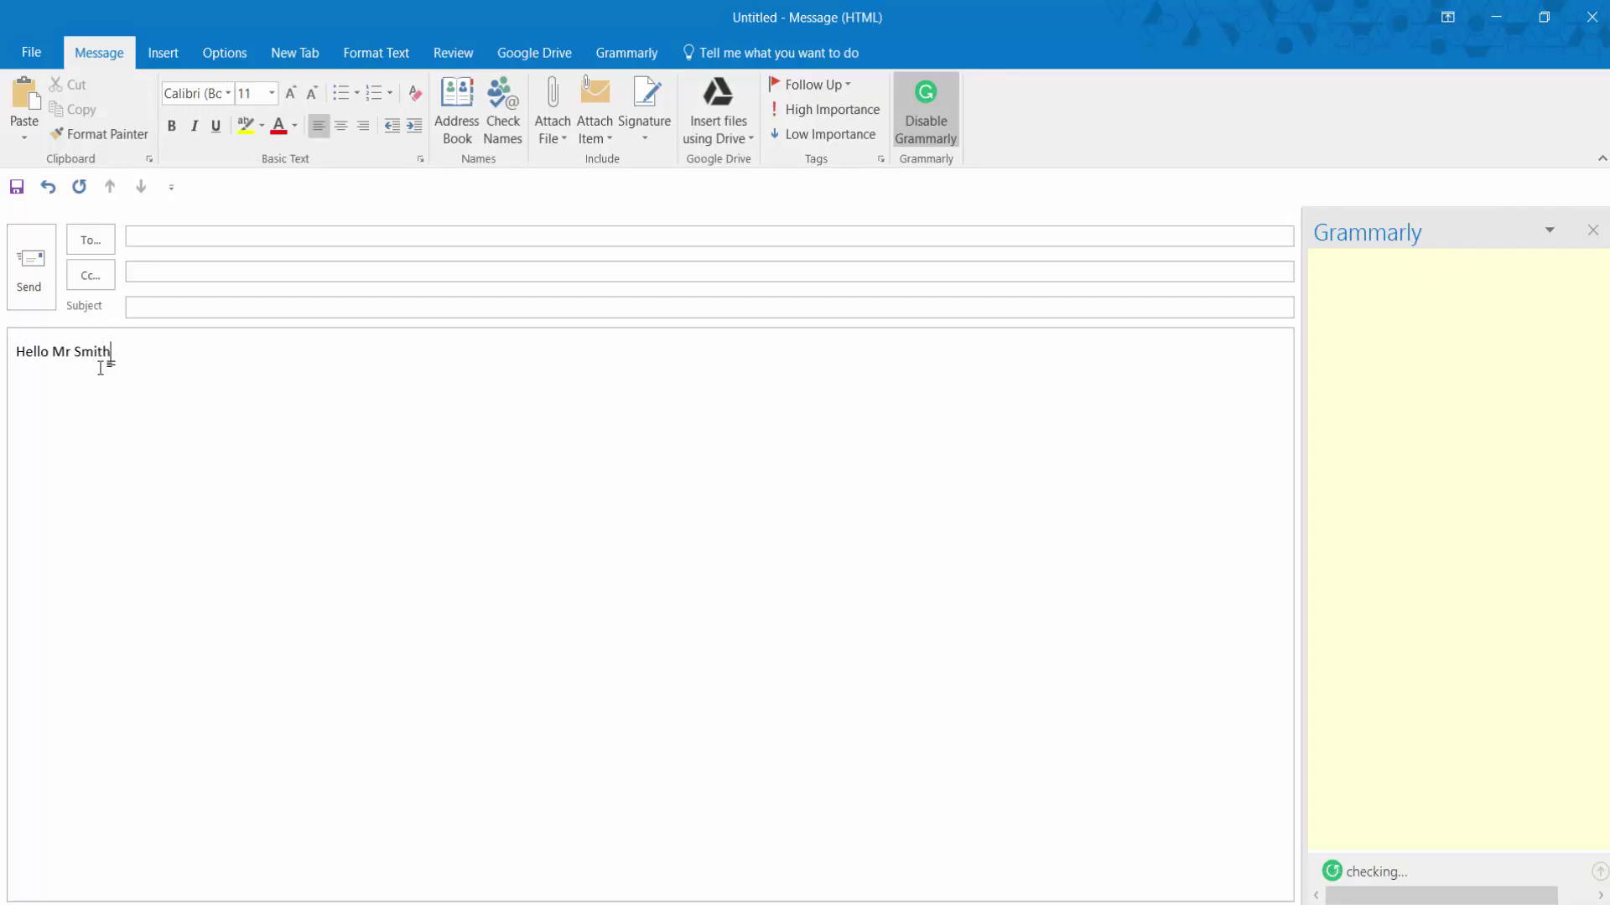
{"action": "type", "text": ","}
{"action": "key", "text": "Return"}
{"action": "type", "text": "Hope your doing reall y"}
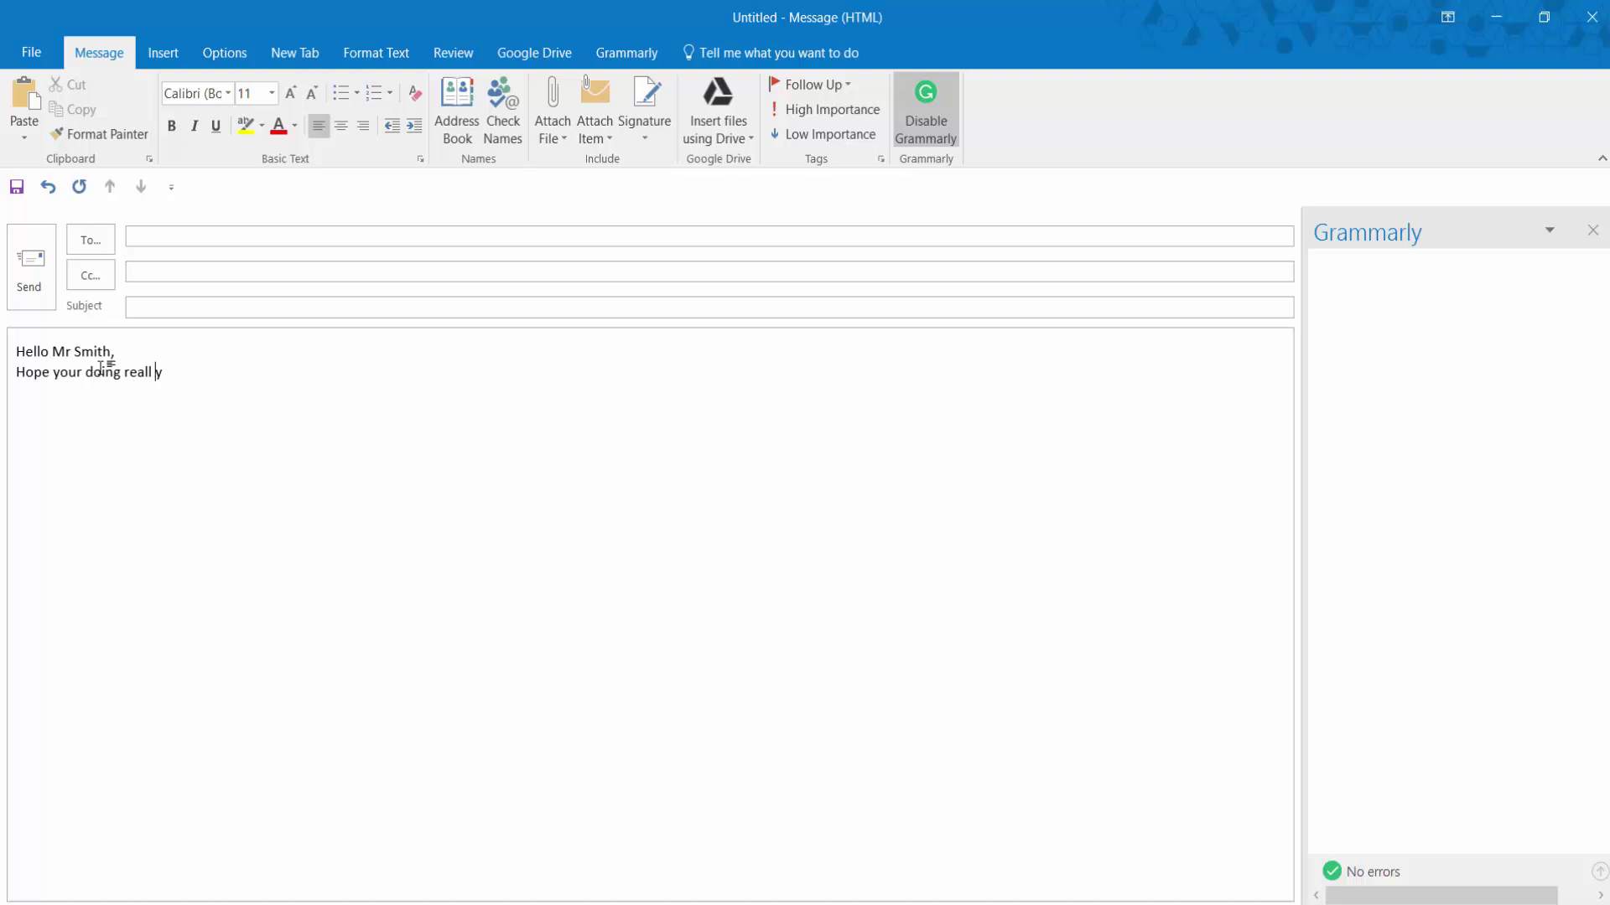
{"action": "type", "text": " well and all is going to "}
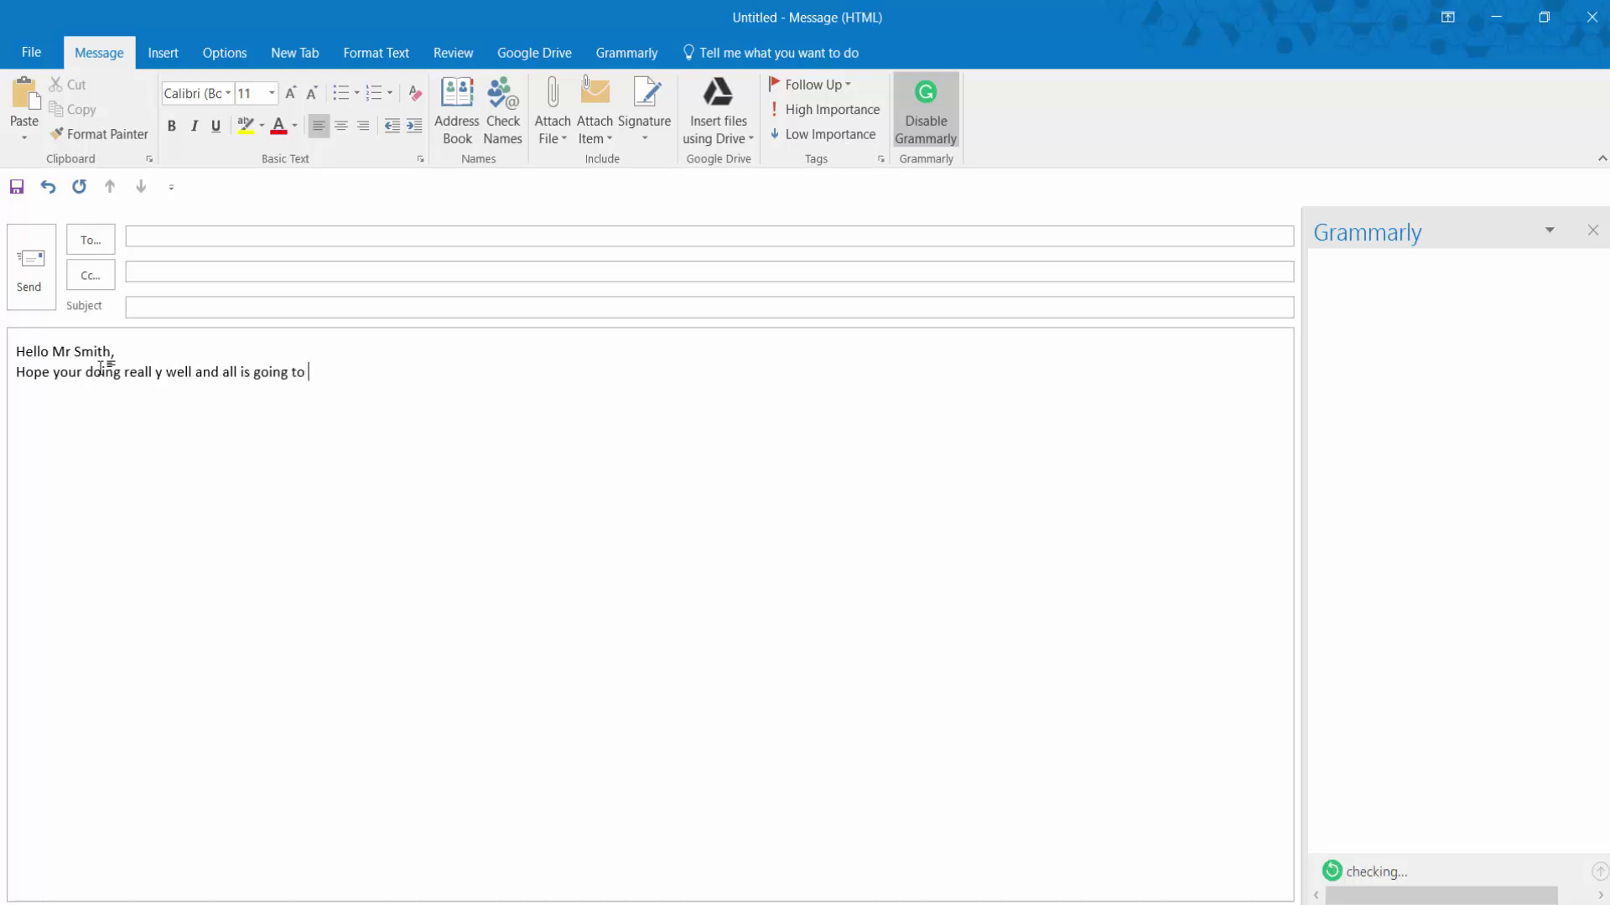
{"action": "type", "text": "plane."}
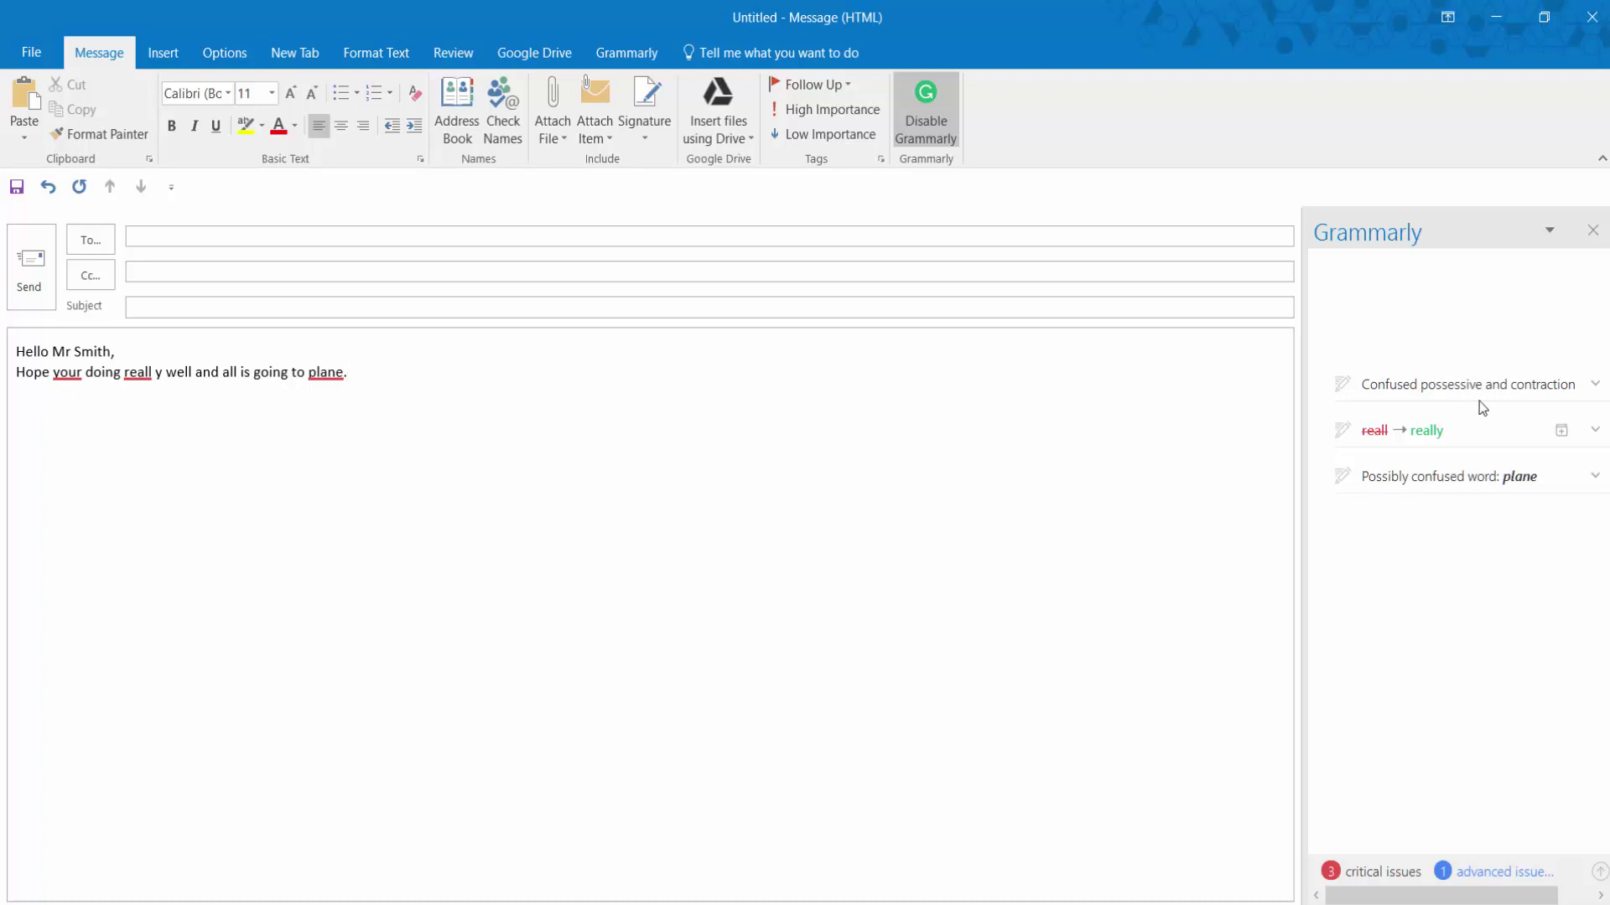
Correct 'your' to 'you're', 'reall' to 'really' and 'plane' to 'plan', then close the email.
{"action": "left_click", "coordinate": [1594, 386]}
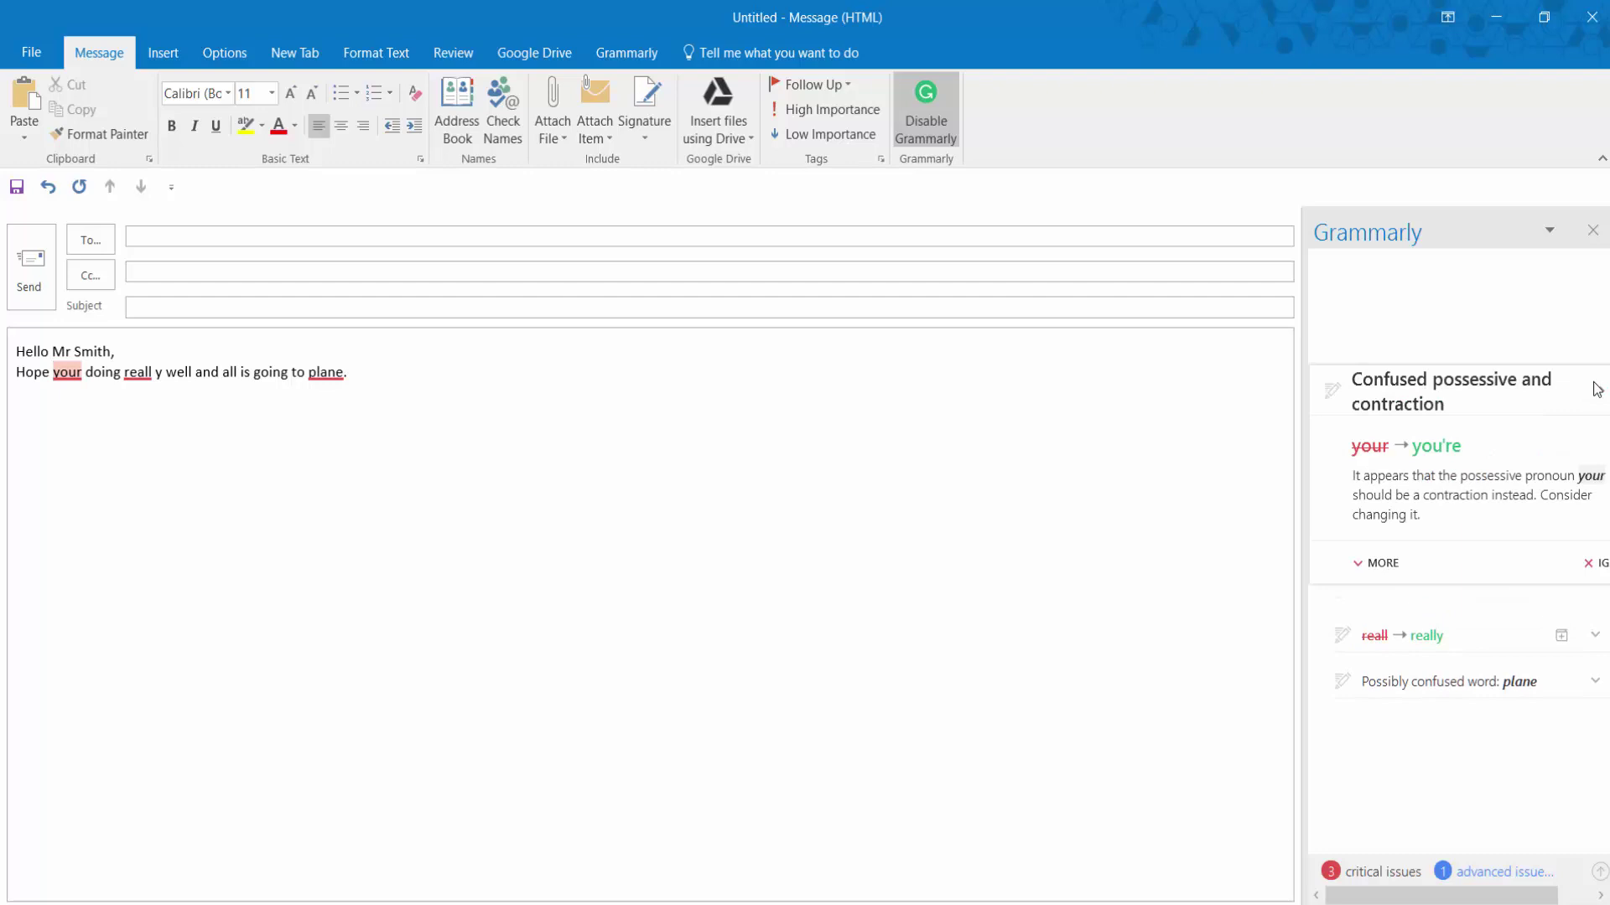
{"action": "left_click", "coordinate": [1433, 447]}
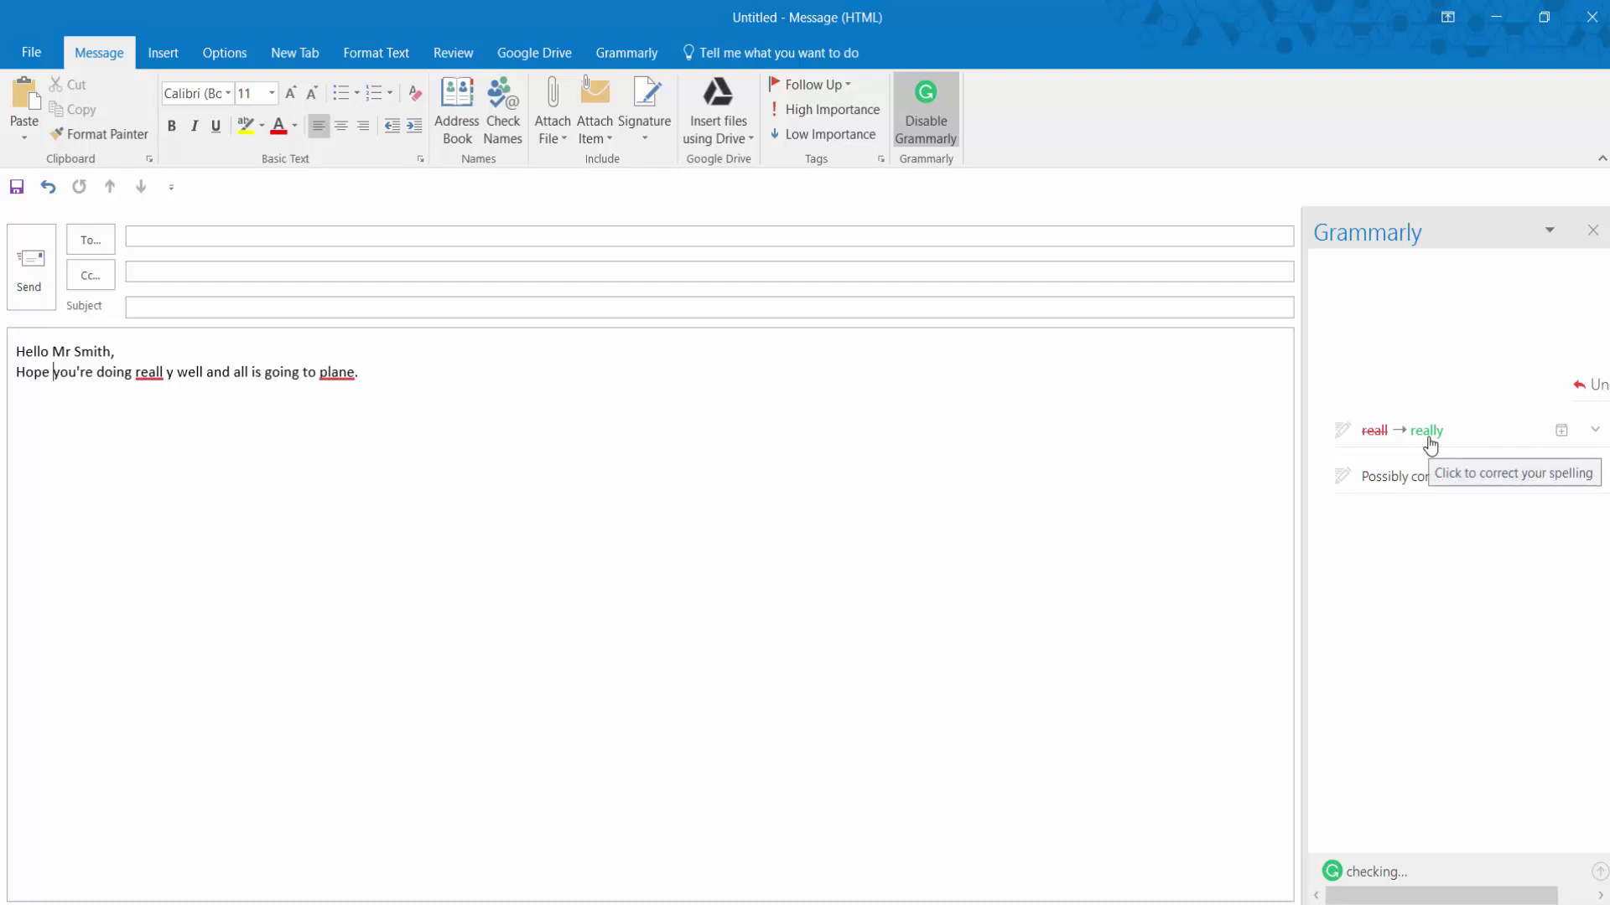
{"action": "left_click", "coordinate": [1430, 444]}
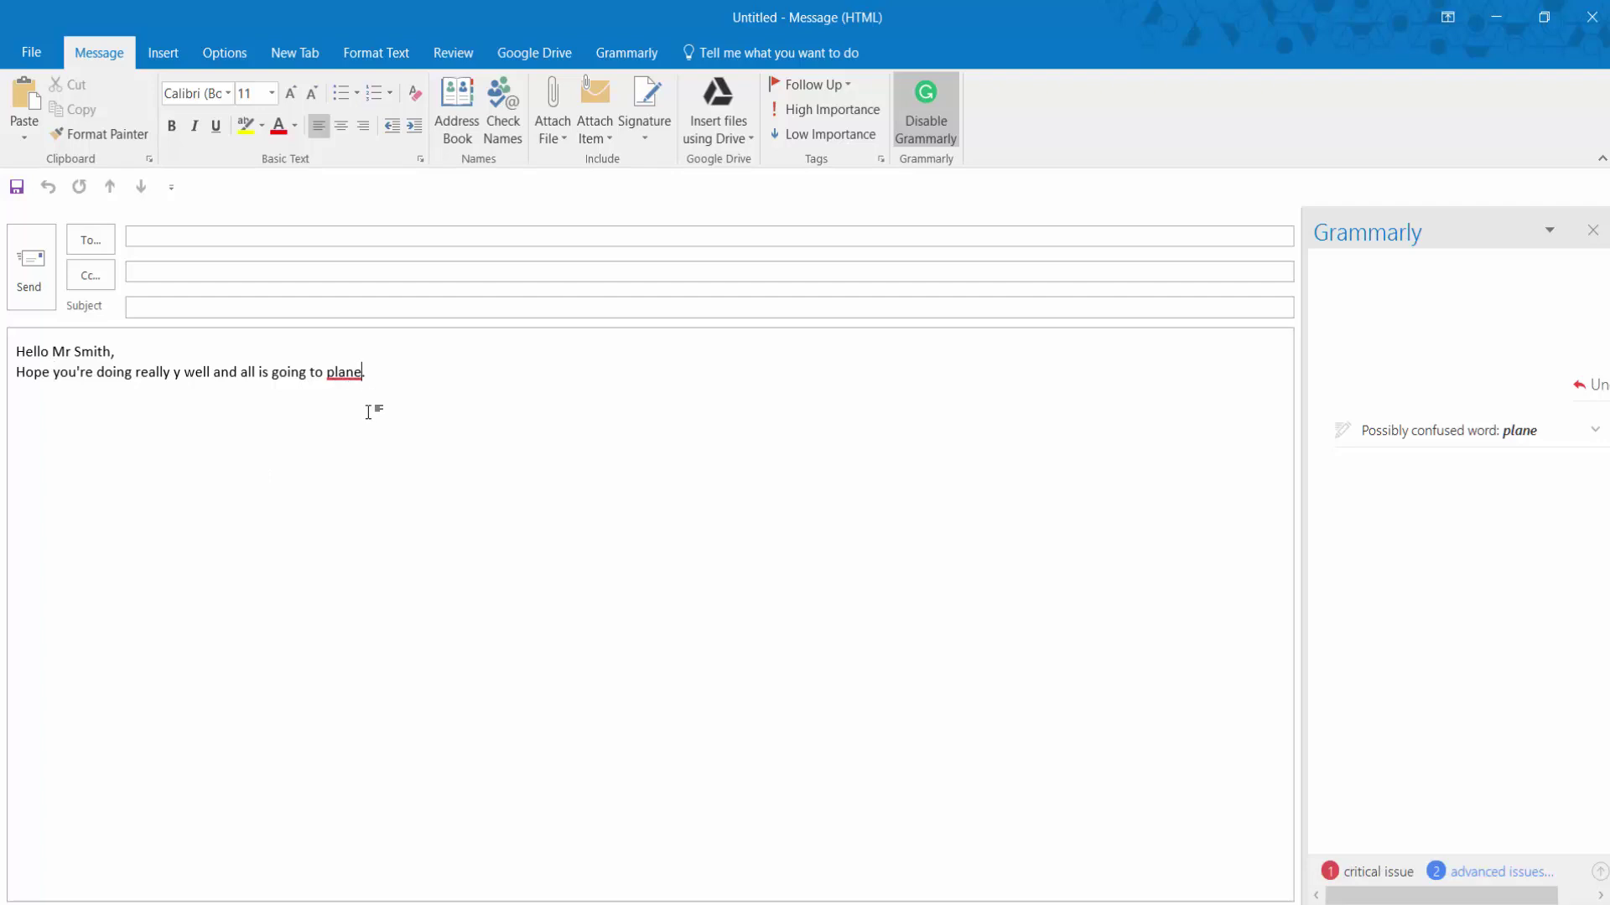
{"action": "key", "text": "BackSpace"}
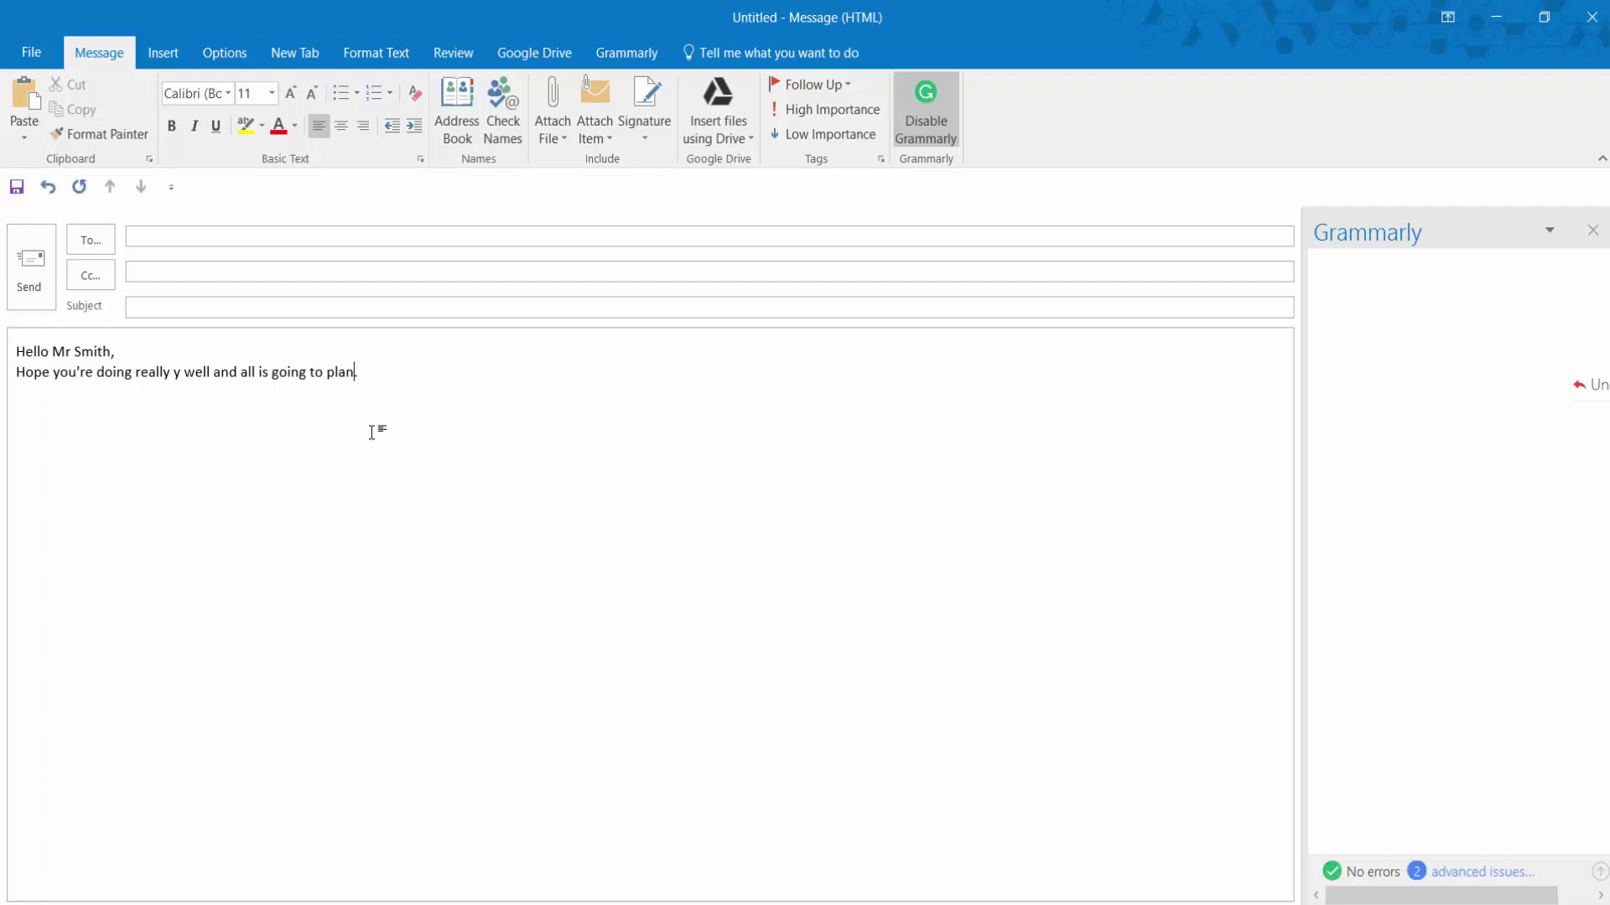
{"action": "key", "text": "End"}
{"action": "left_click", "coordinate": [1603, 21]}
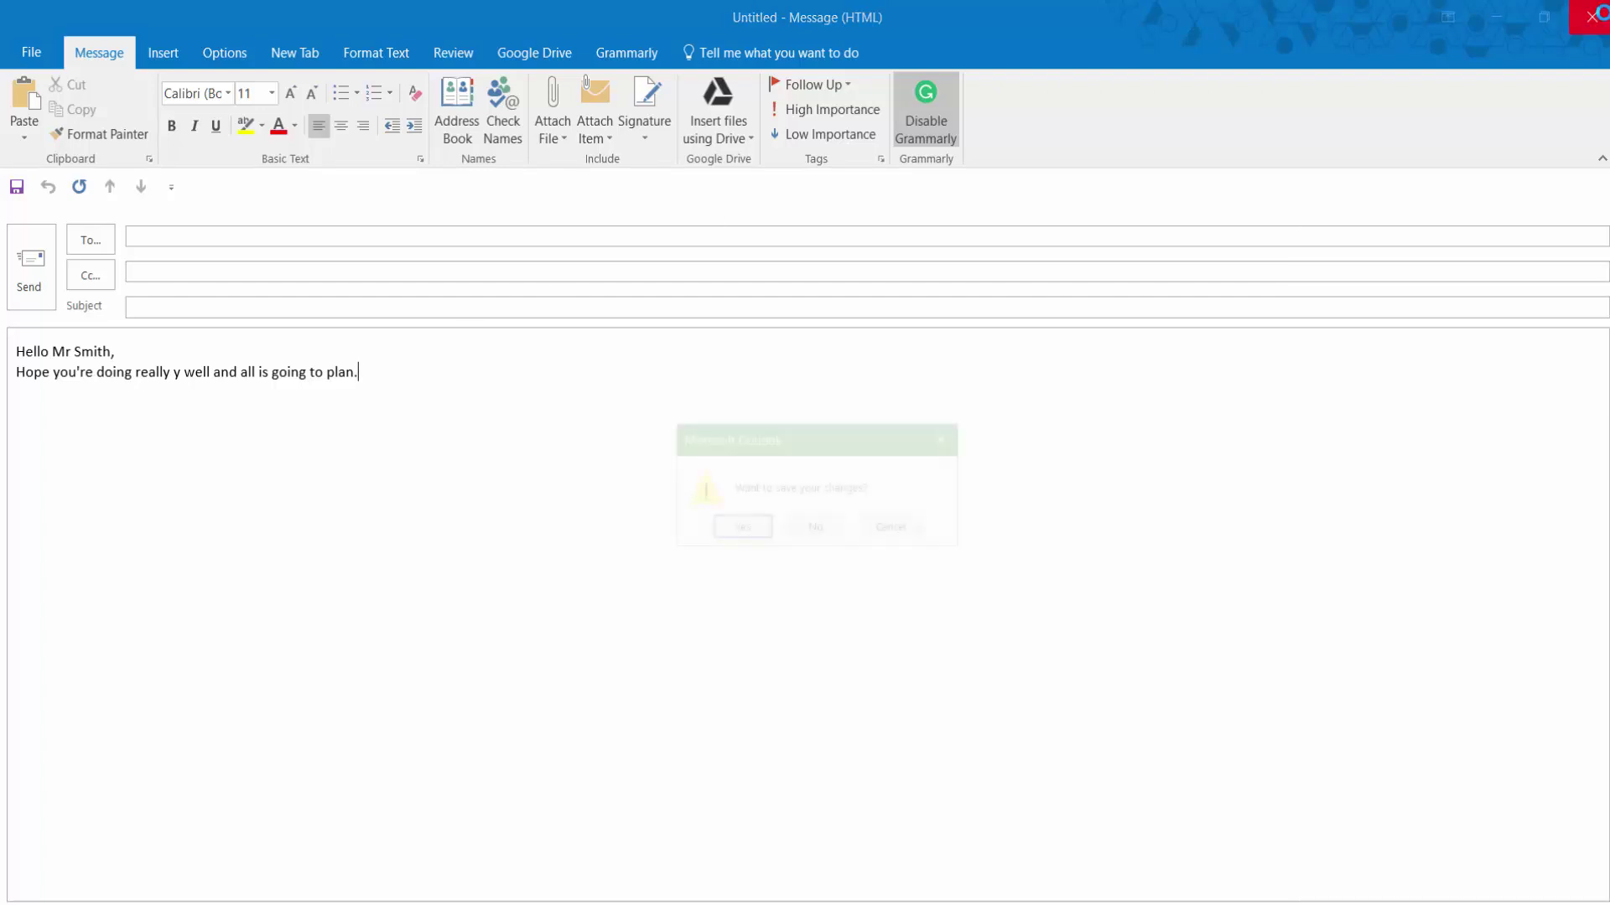
Discard the email unsaved, create a blank Word document, and enable Grammarly on it.
{"action": "left_click", "coordinate": [790, 532]}
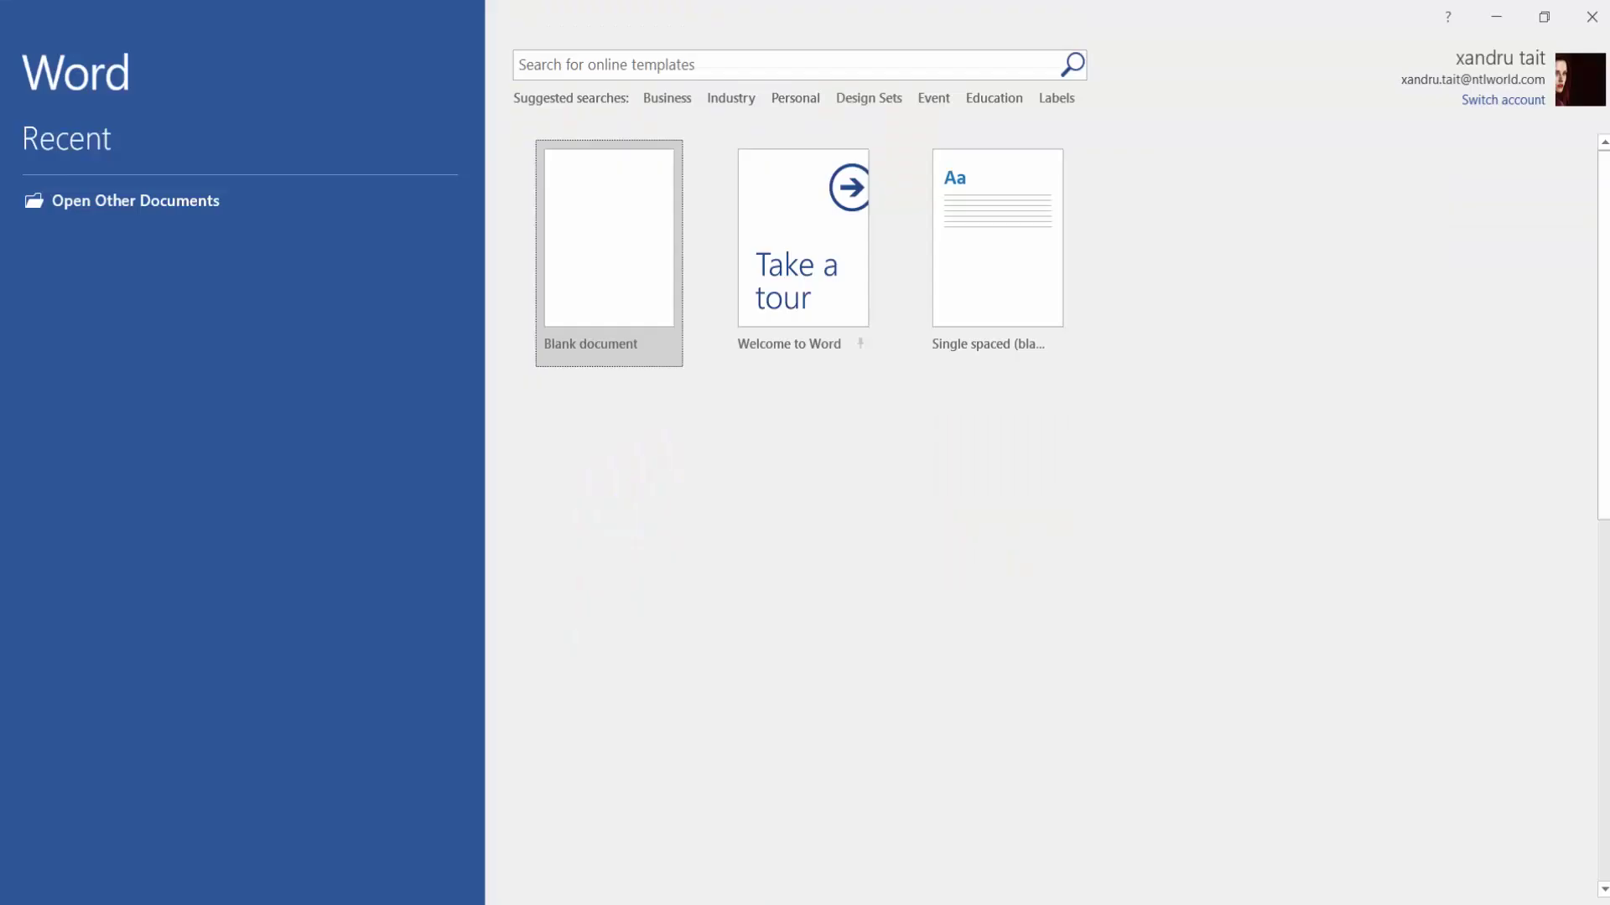
{"action": "left_click", "coordinate": [596, 245]}
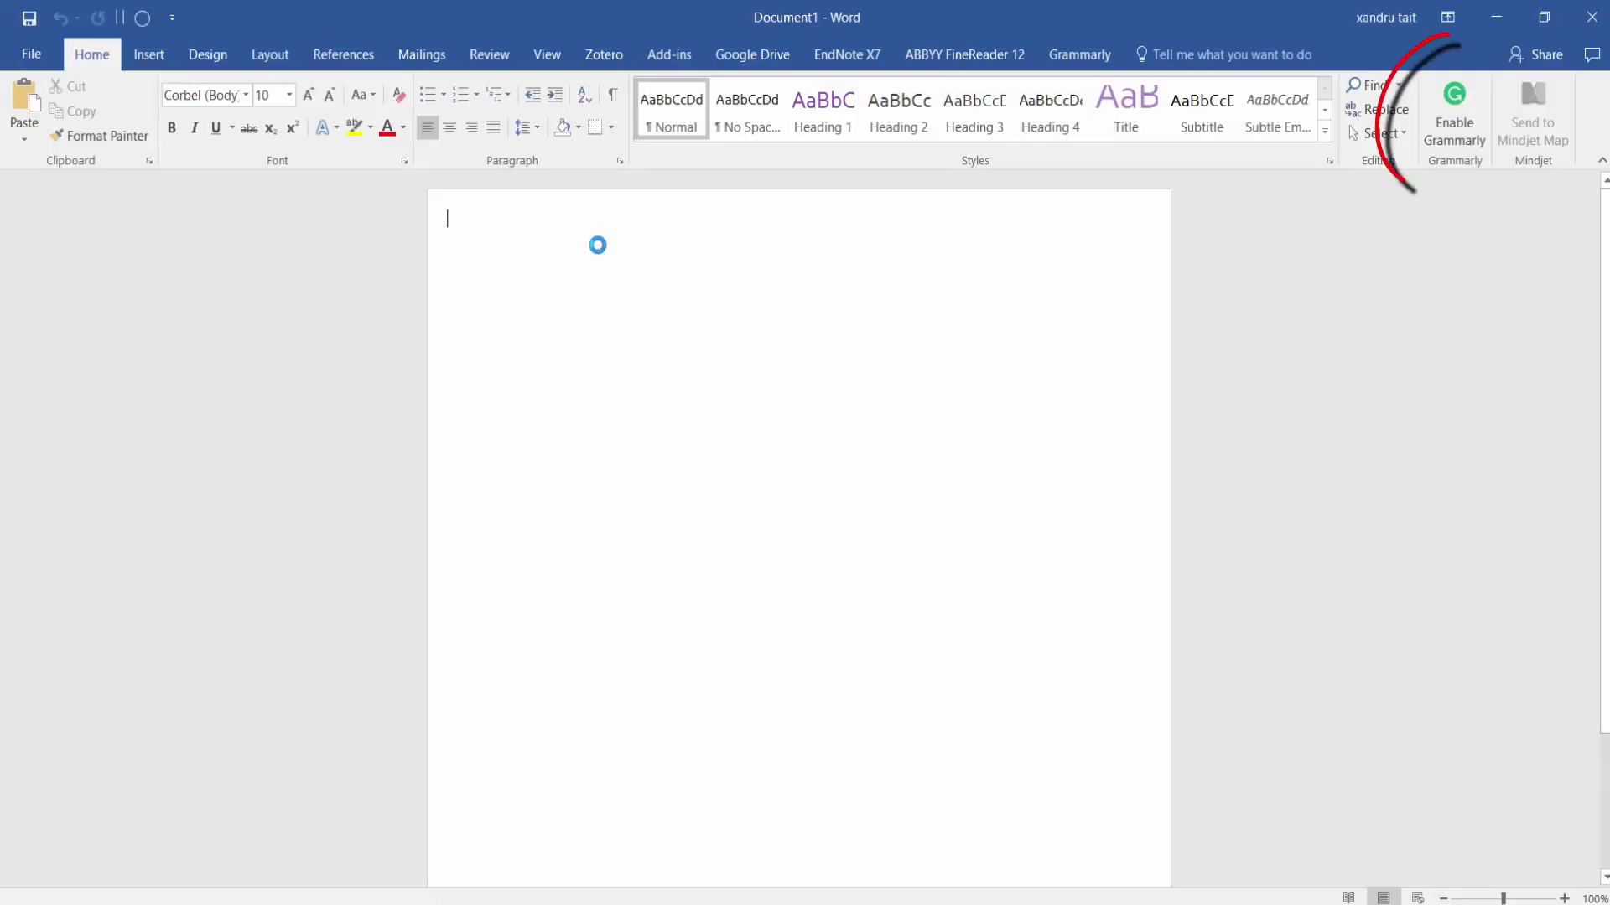
{"action": "left_click", "coordinate": [1455, 134]}
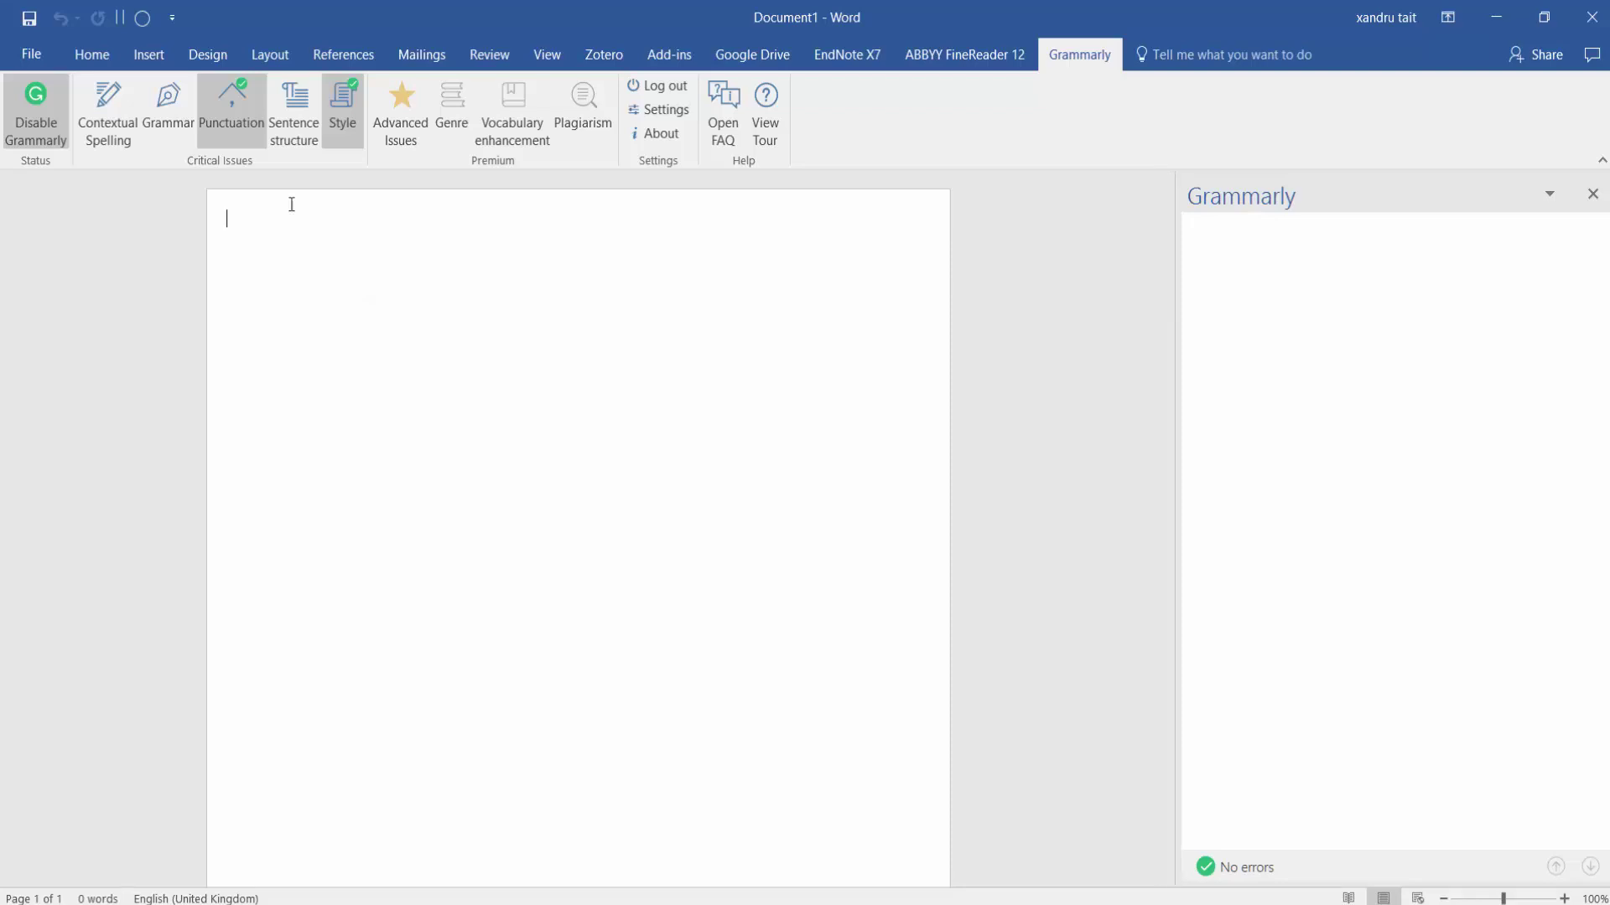
Open Word's Options at the Add-ins page.
{"action": "left_click", "coordinate": [32, 56]}
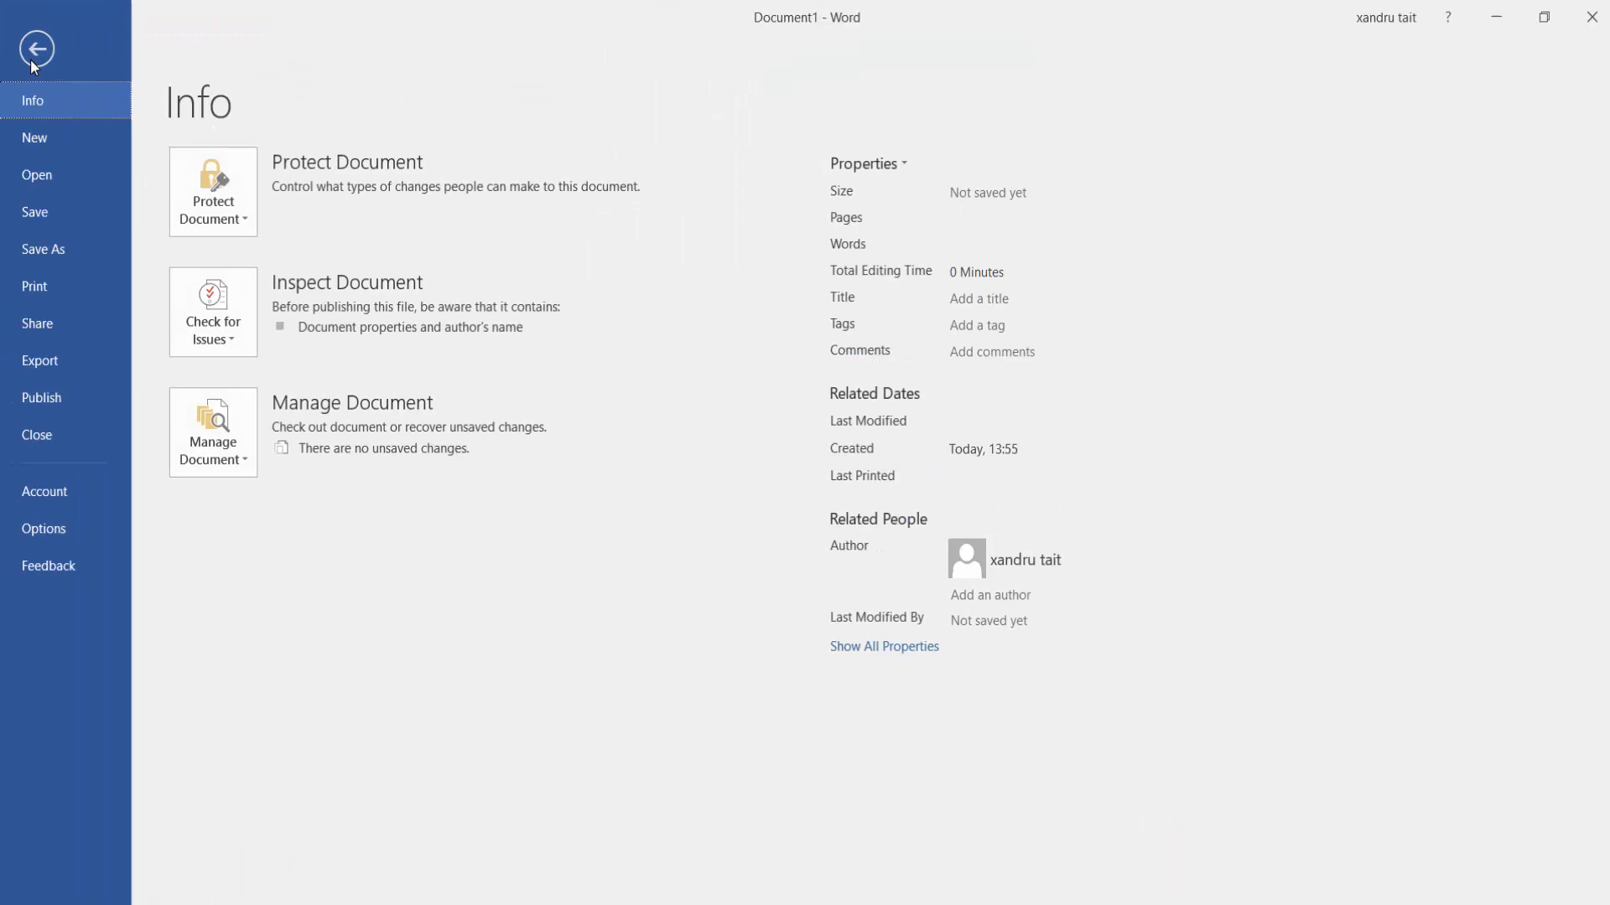
{"action": "left_click", "coordinate": [57, 545]}
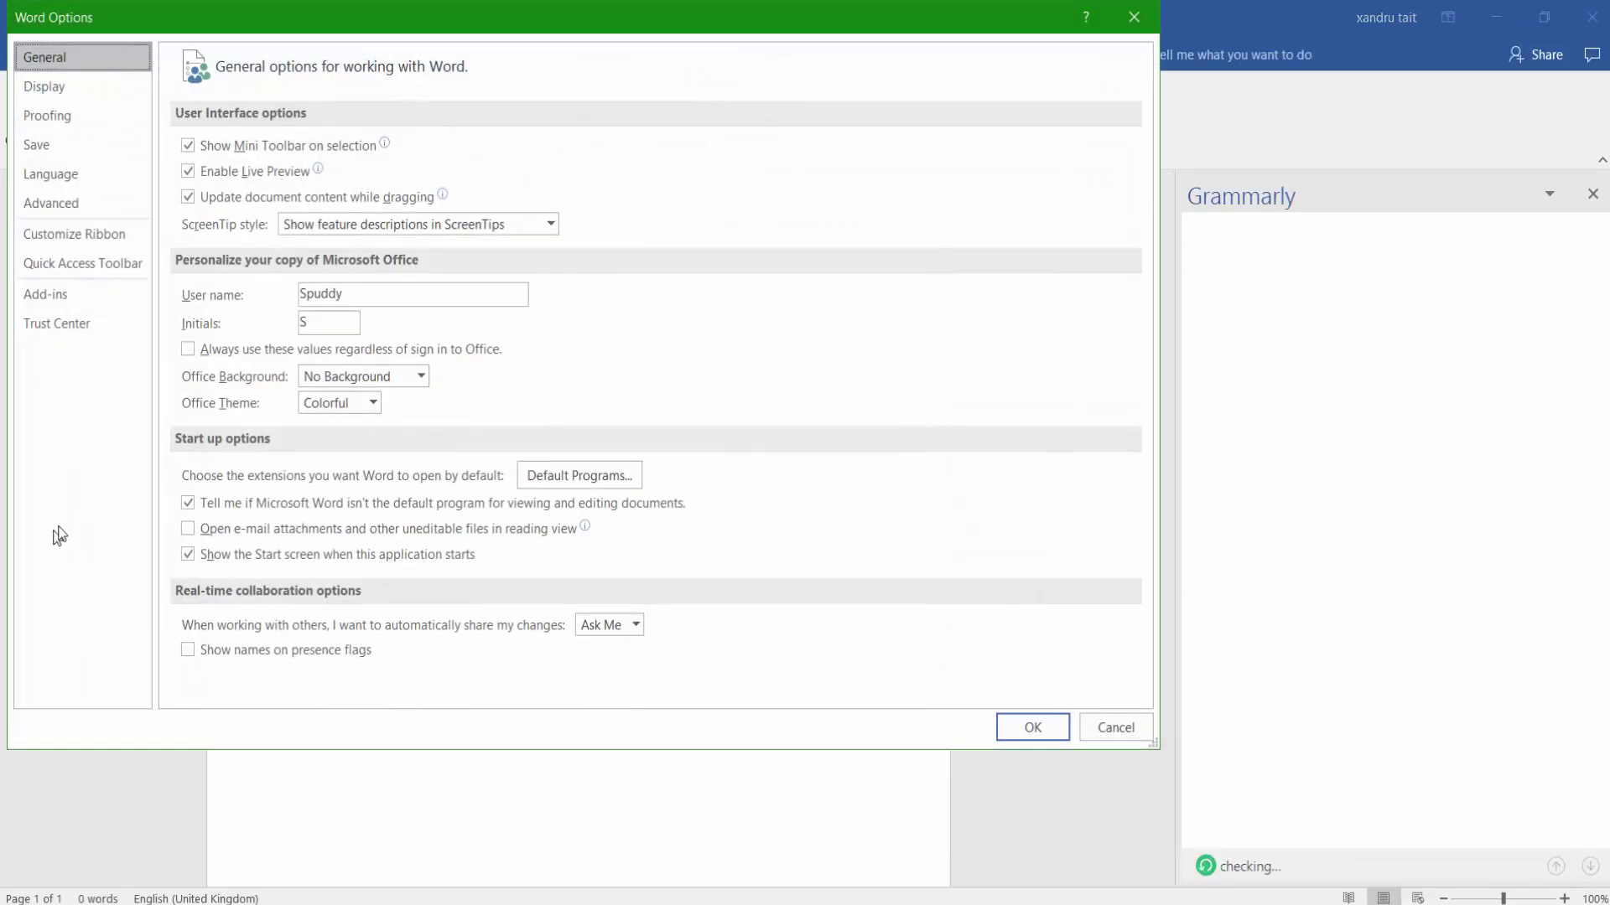
{"action": "left_click", "coordinate": [42, 286]}
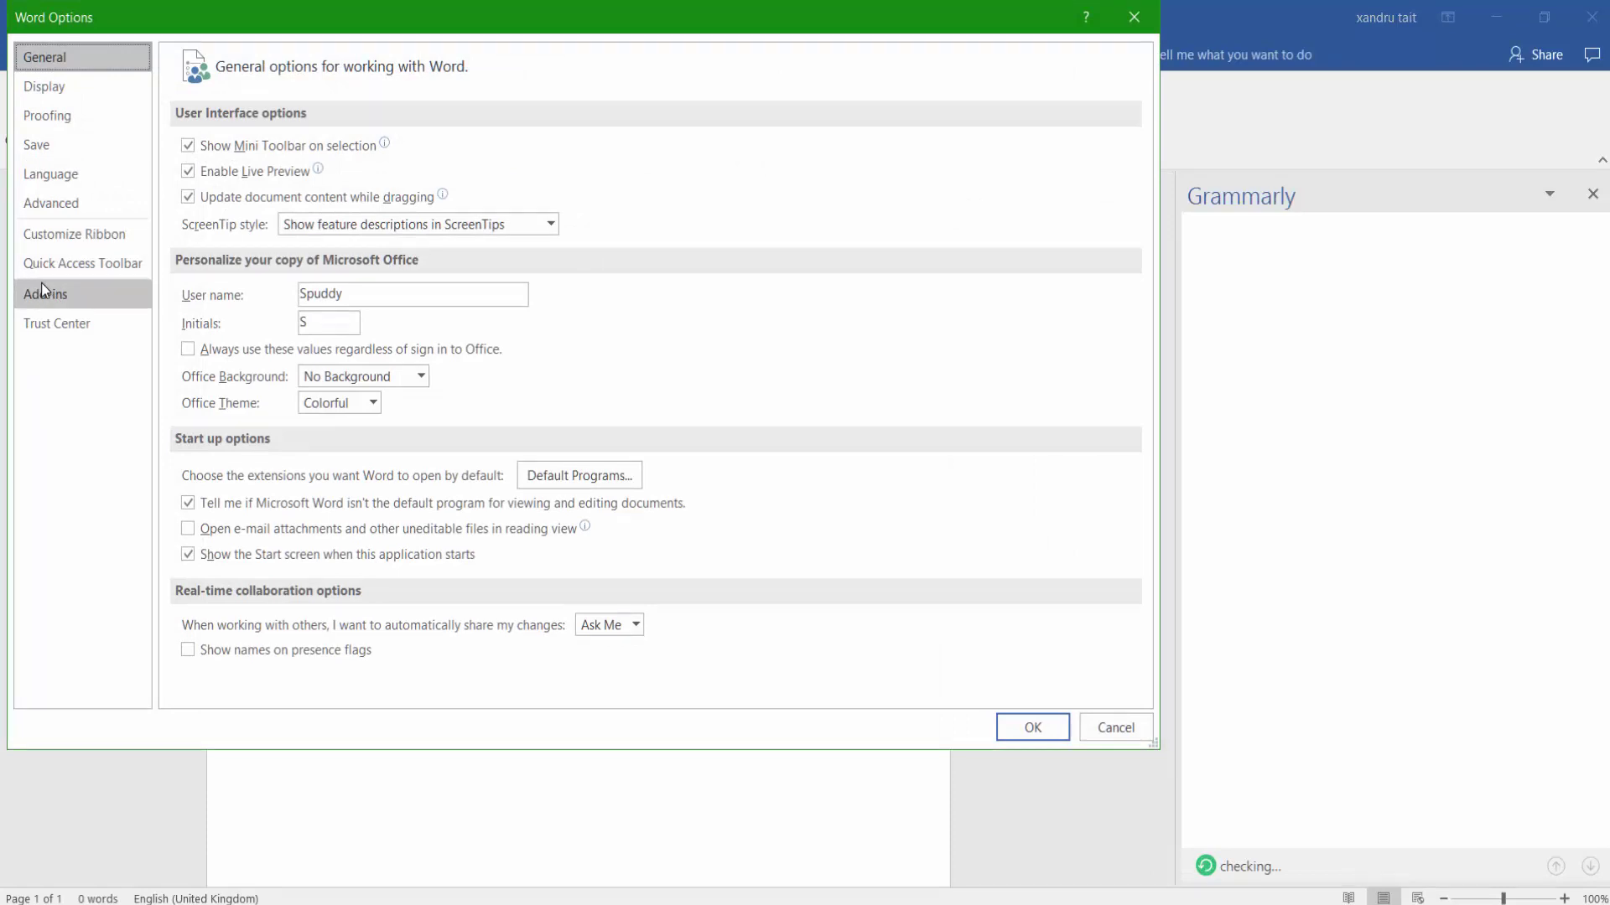
In the COM Add-ins list, select Grammarly and confirm it stays enabled.
{"action": "left_click", "coordinate": [363, 690]}
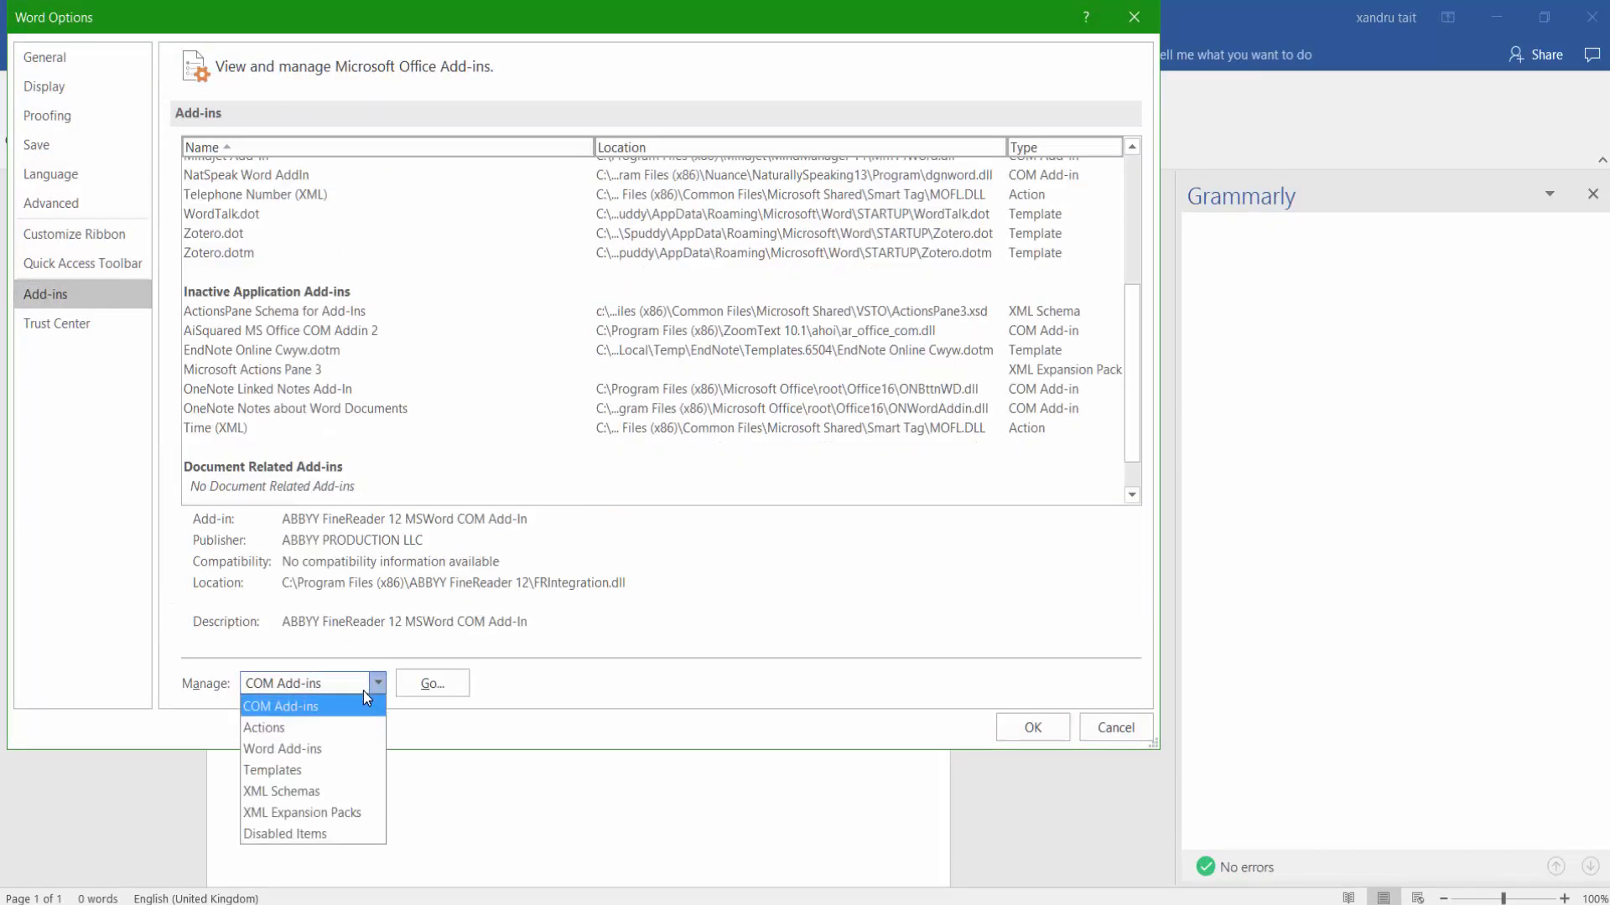
{"action": "left_click", "coordinate": [364, 691]}
{"action": "left_click", "coordinate": [427, 683]}
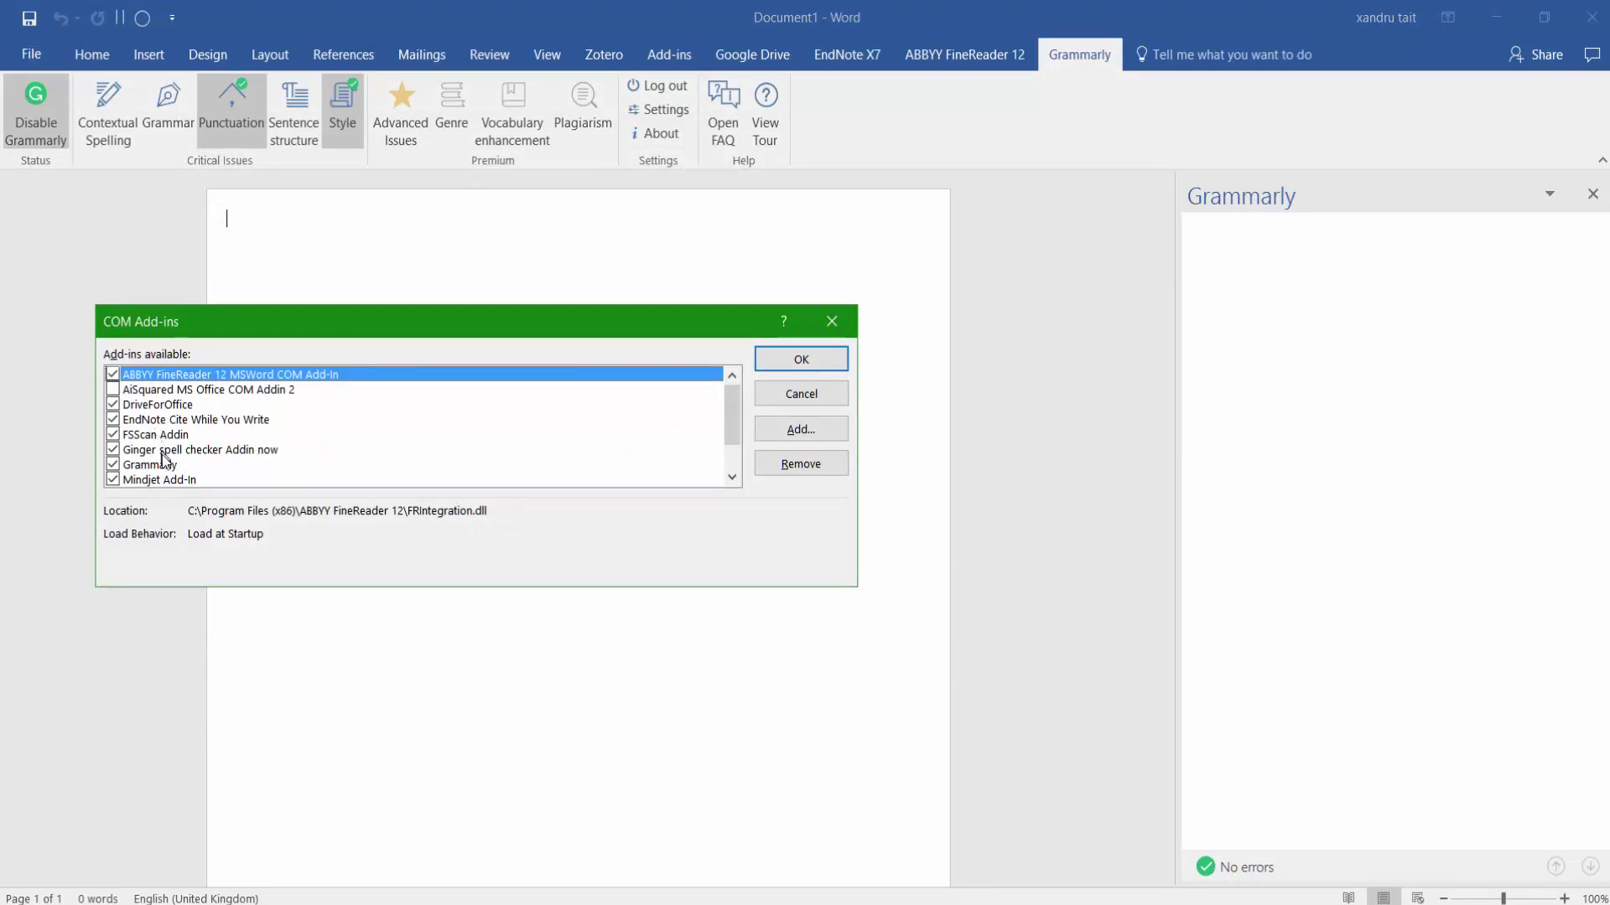
{"action": "left_click", "coordinate": [148, 466]}
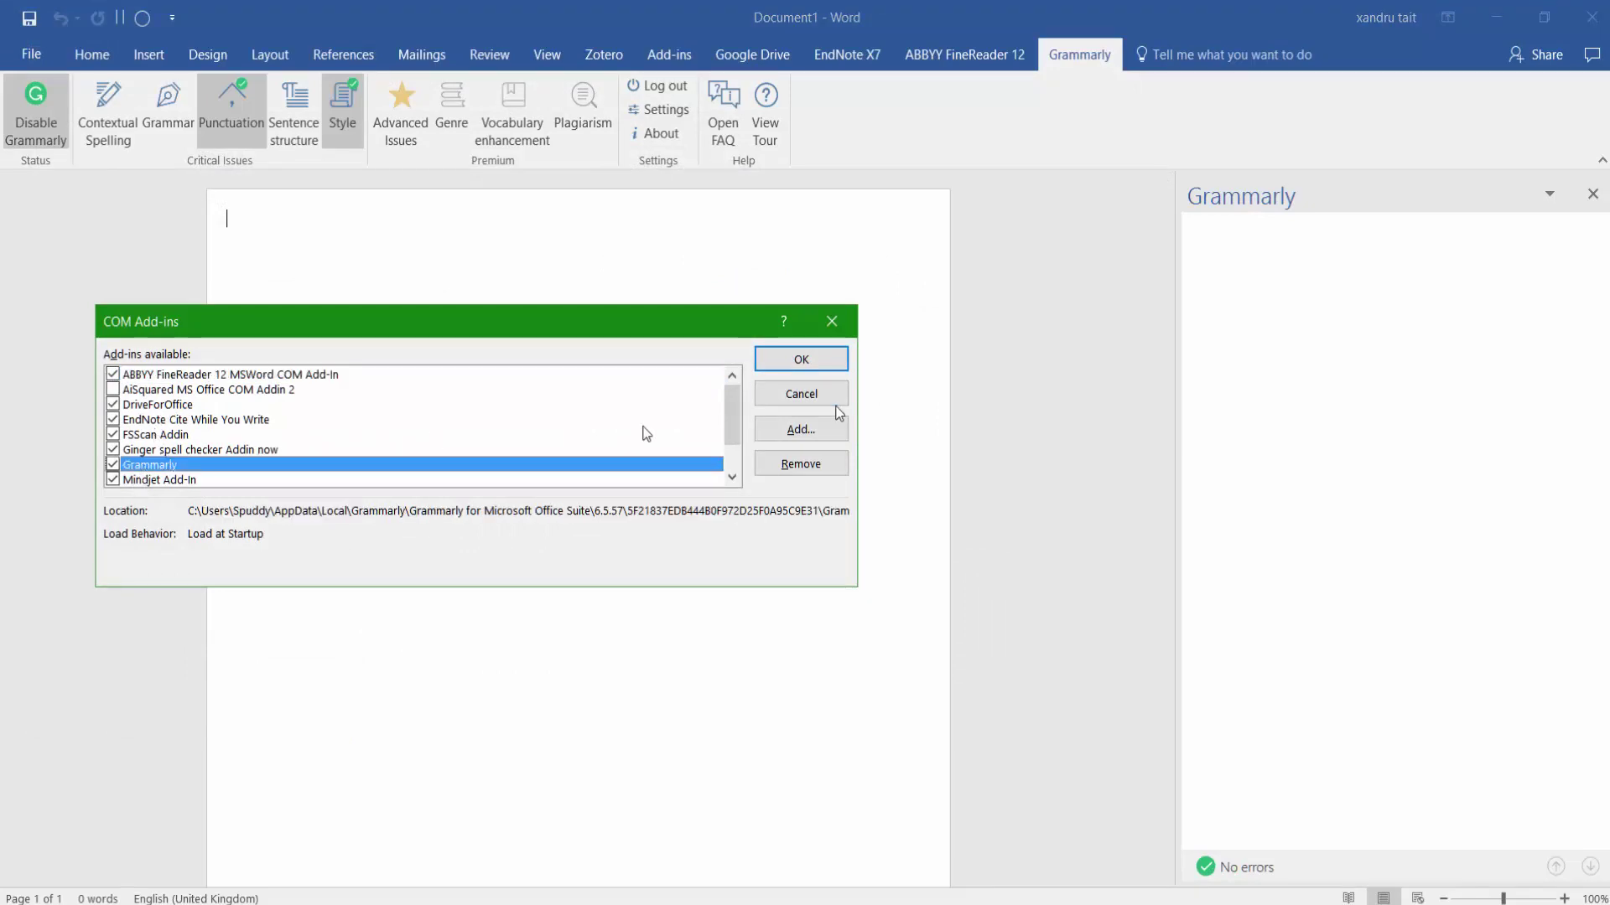
{"action": "left_click", "coordinate": [805, 360]}
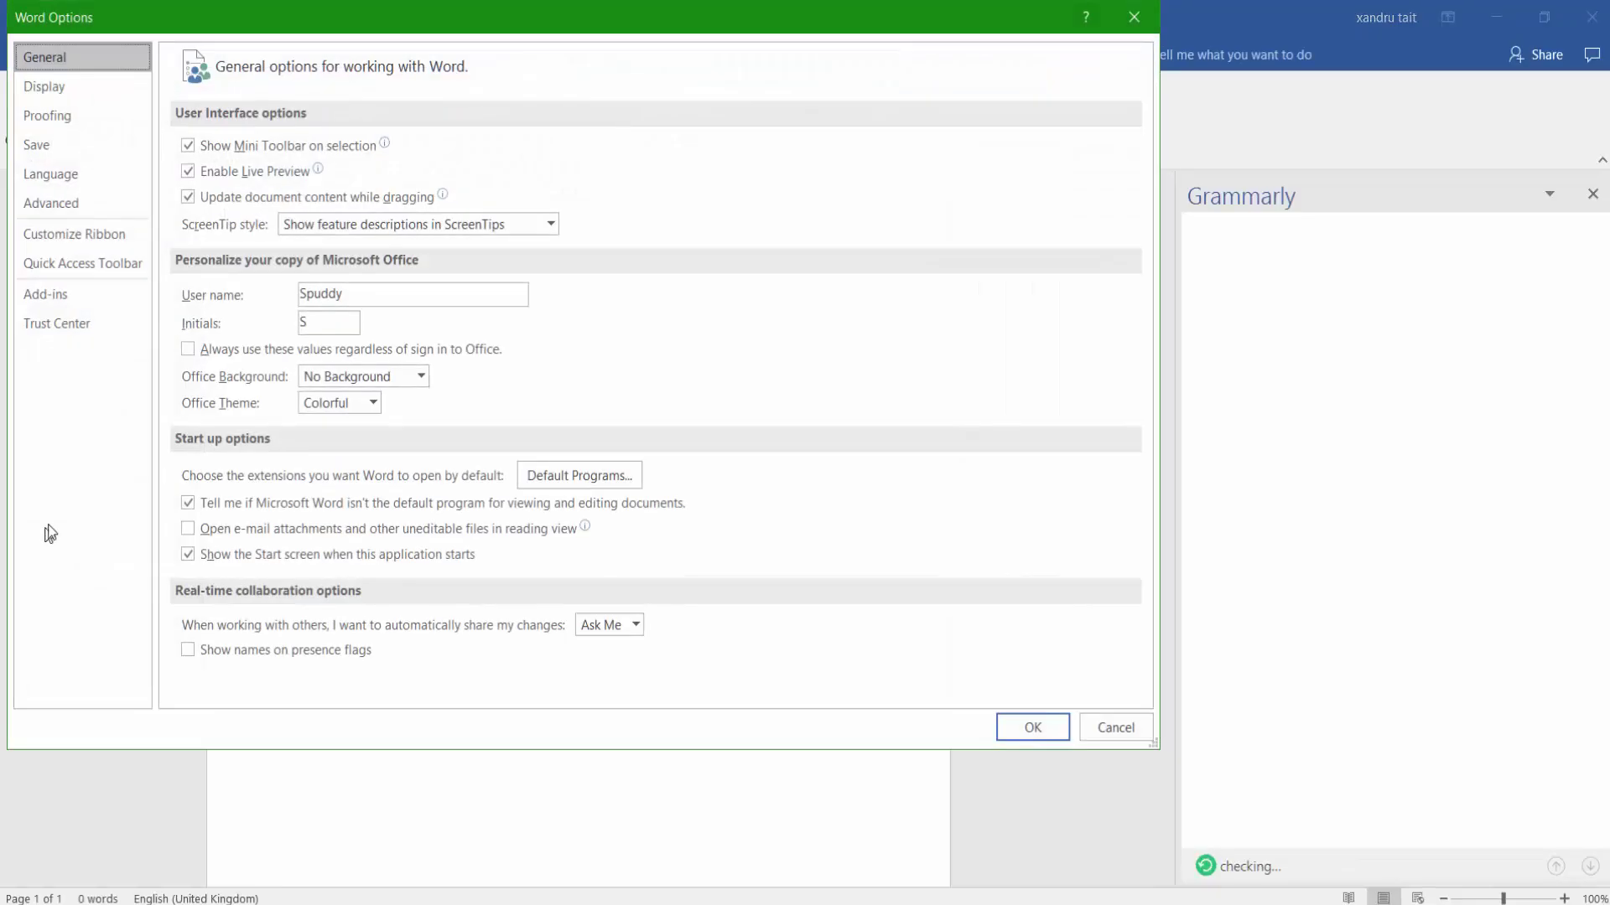
Check Word's Trust Center macro settings, confirming all macros are enabled, and close the Trust Center.
{"action": "left_click", "coordinate": [54, 325]}
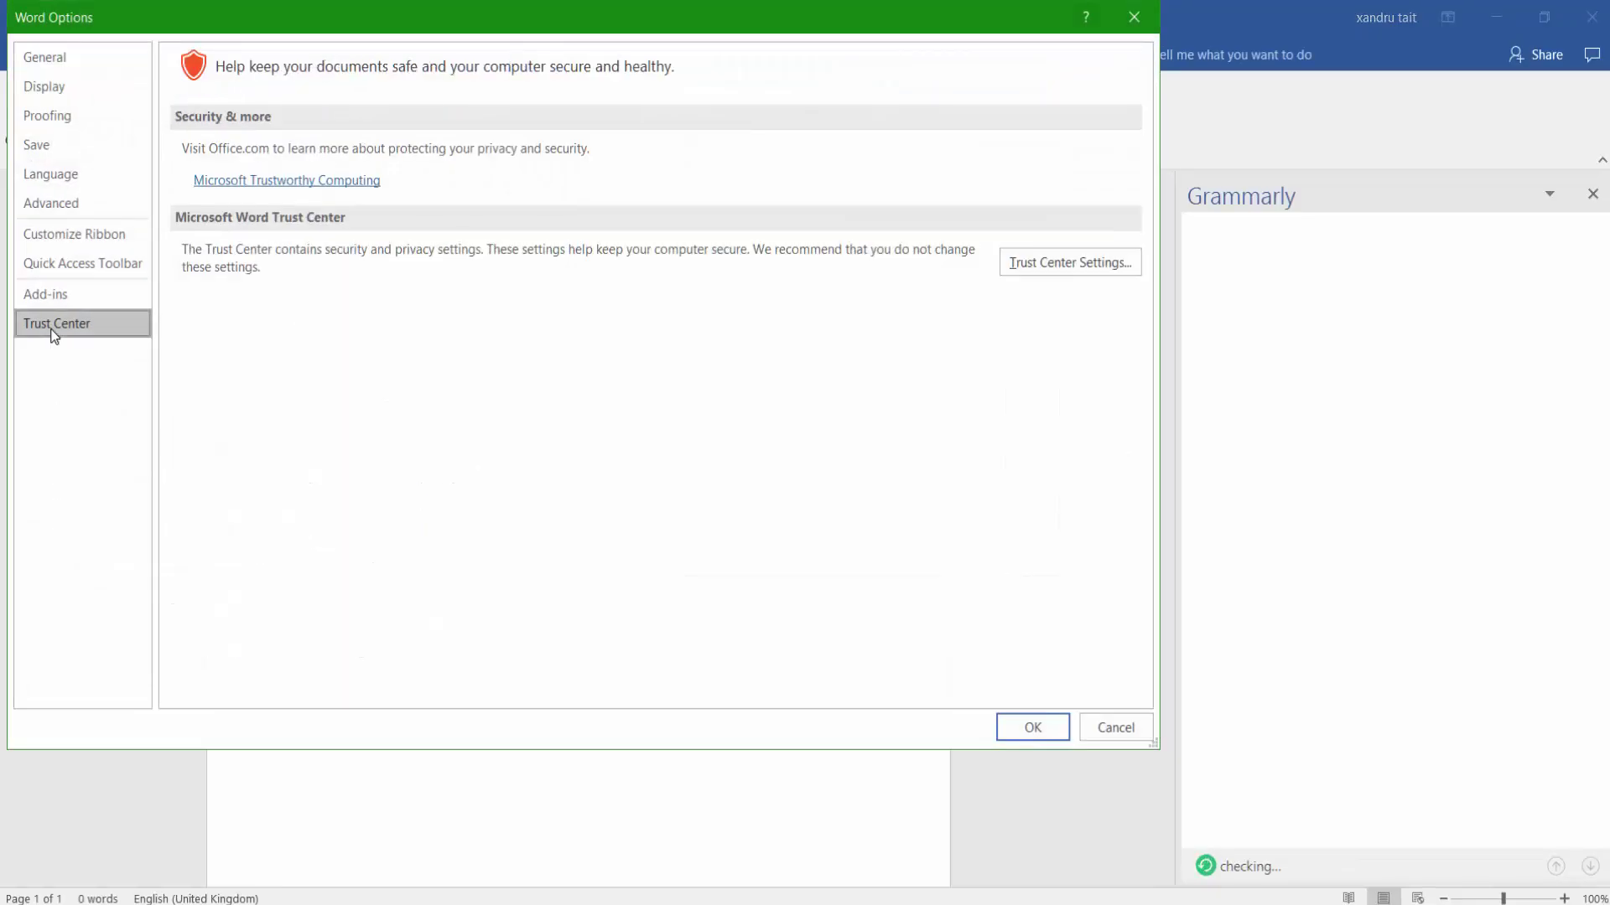
{"action": "left_click", "coordinate": [1041, 269]}
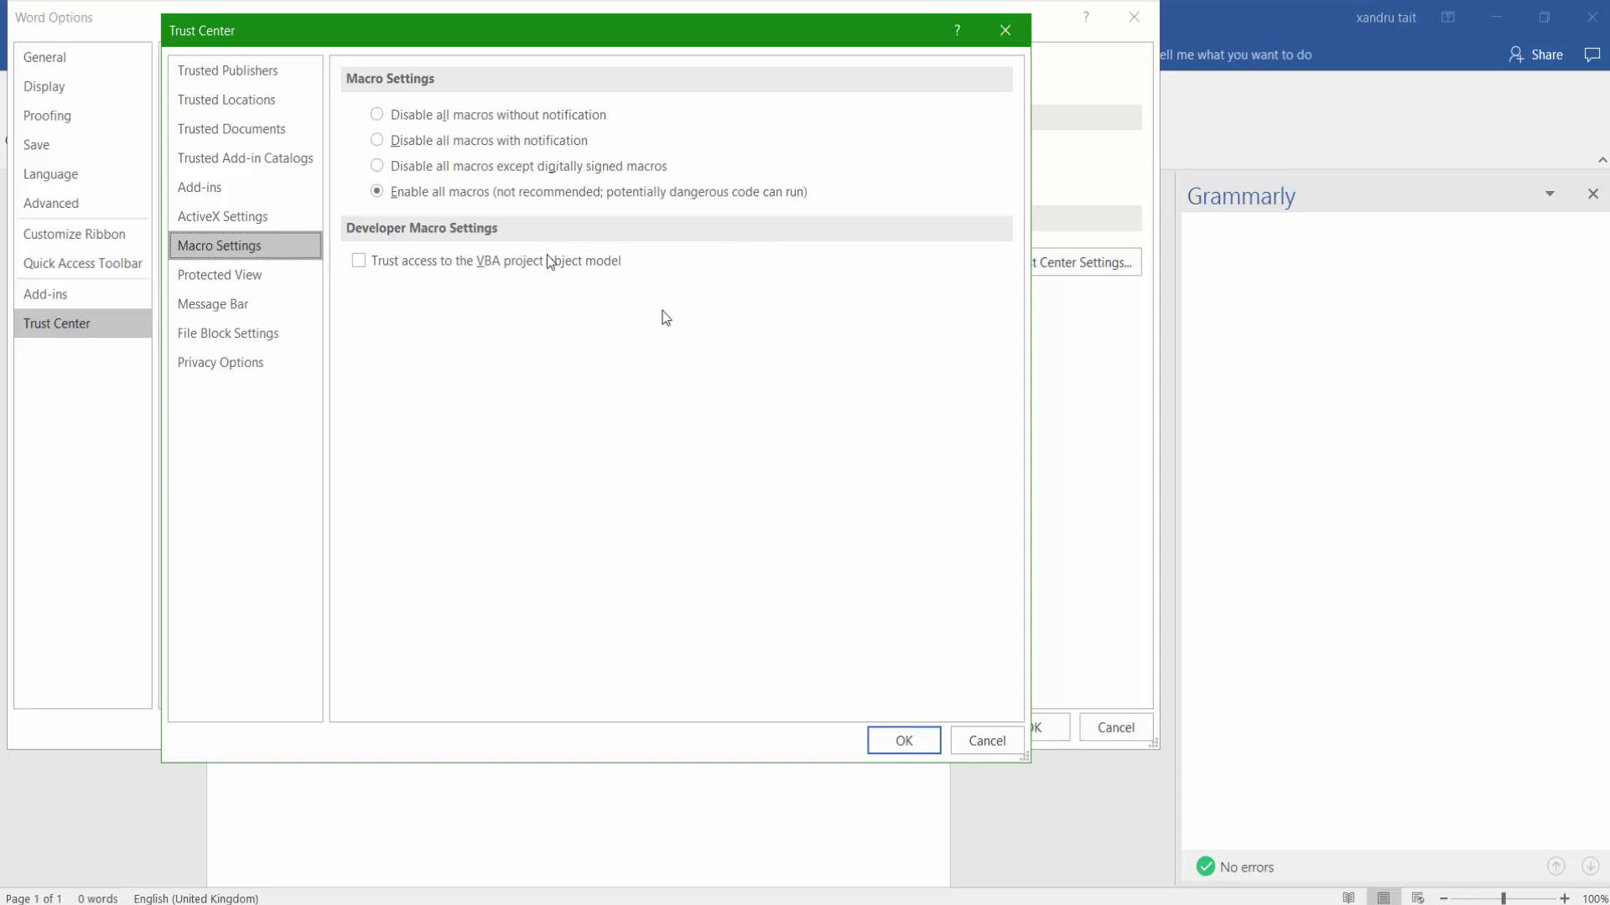
{"action": "left_click", "coordinate": [914, 741]}
Close Word Options, enable Grammarly's Contextual Spelling and Grammar checks, and disable Style.
{"action": "left_click", "coordinate": [1026, 725]}
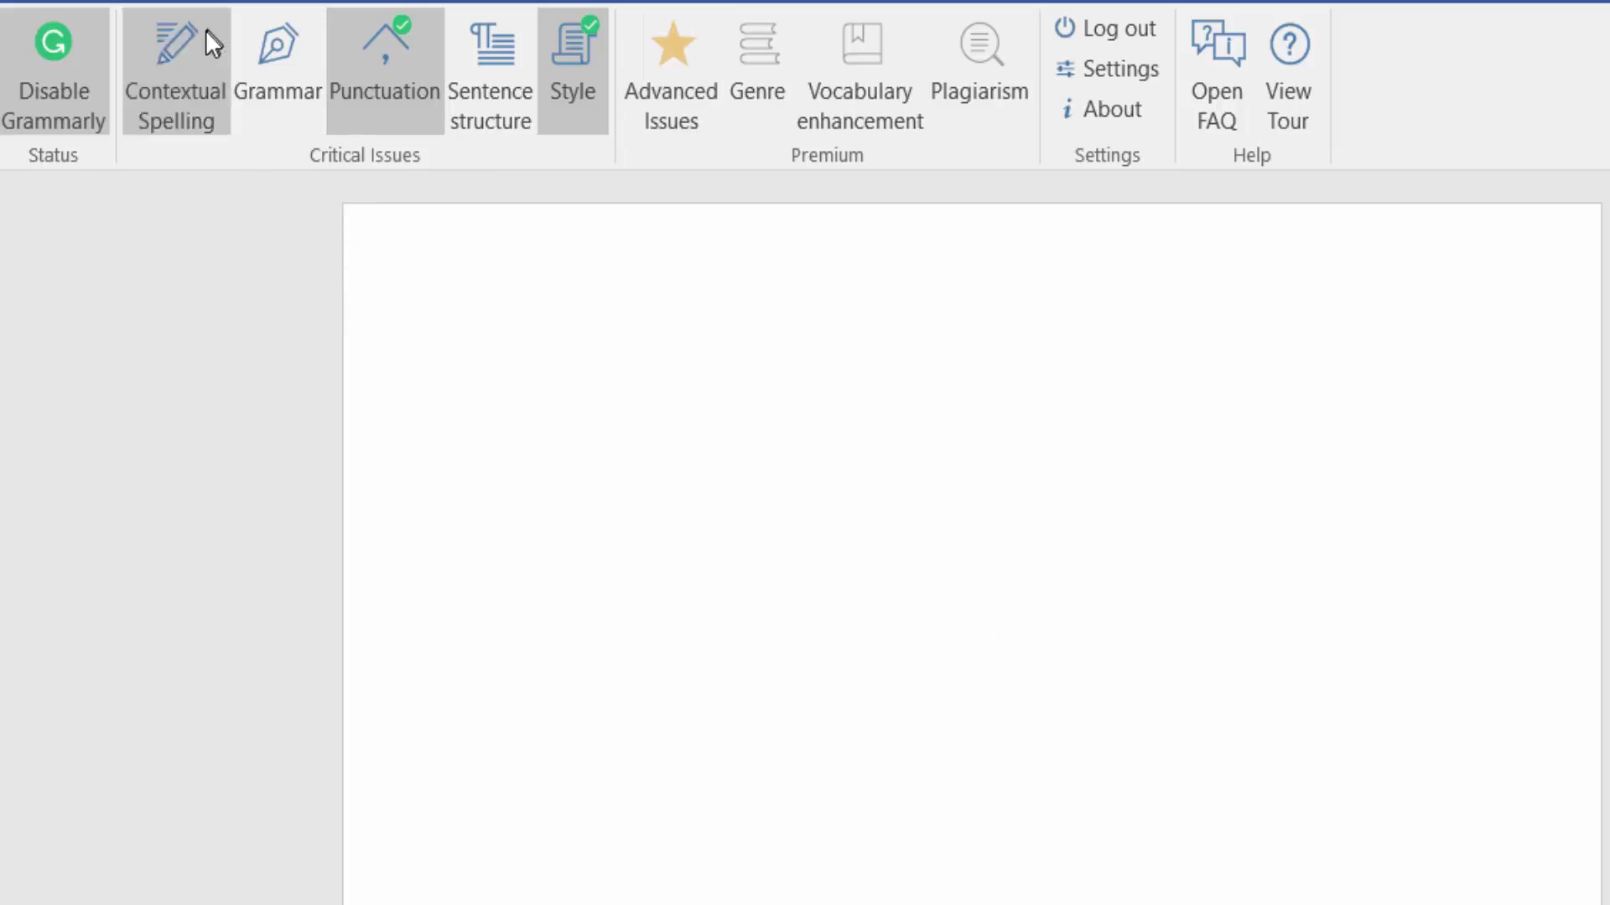
{"action": "left_click", "coordinate": [194, 64]}
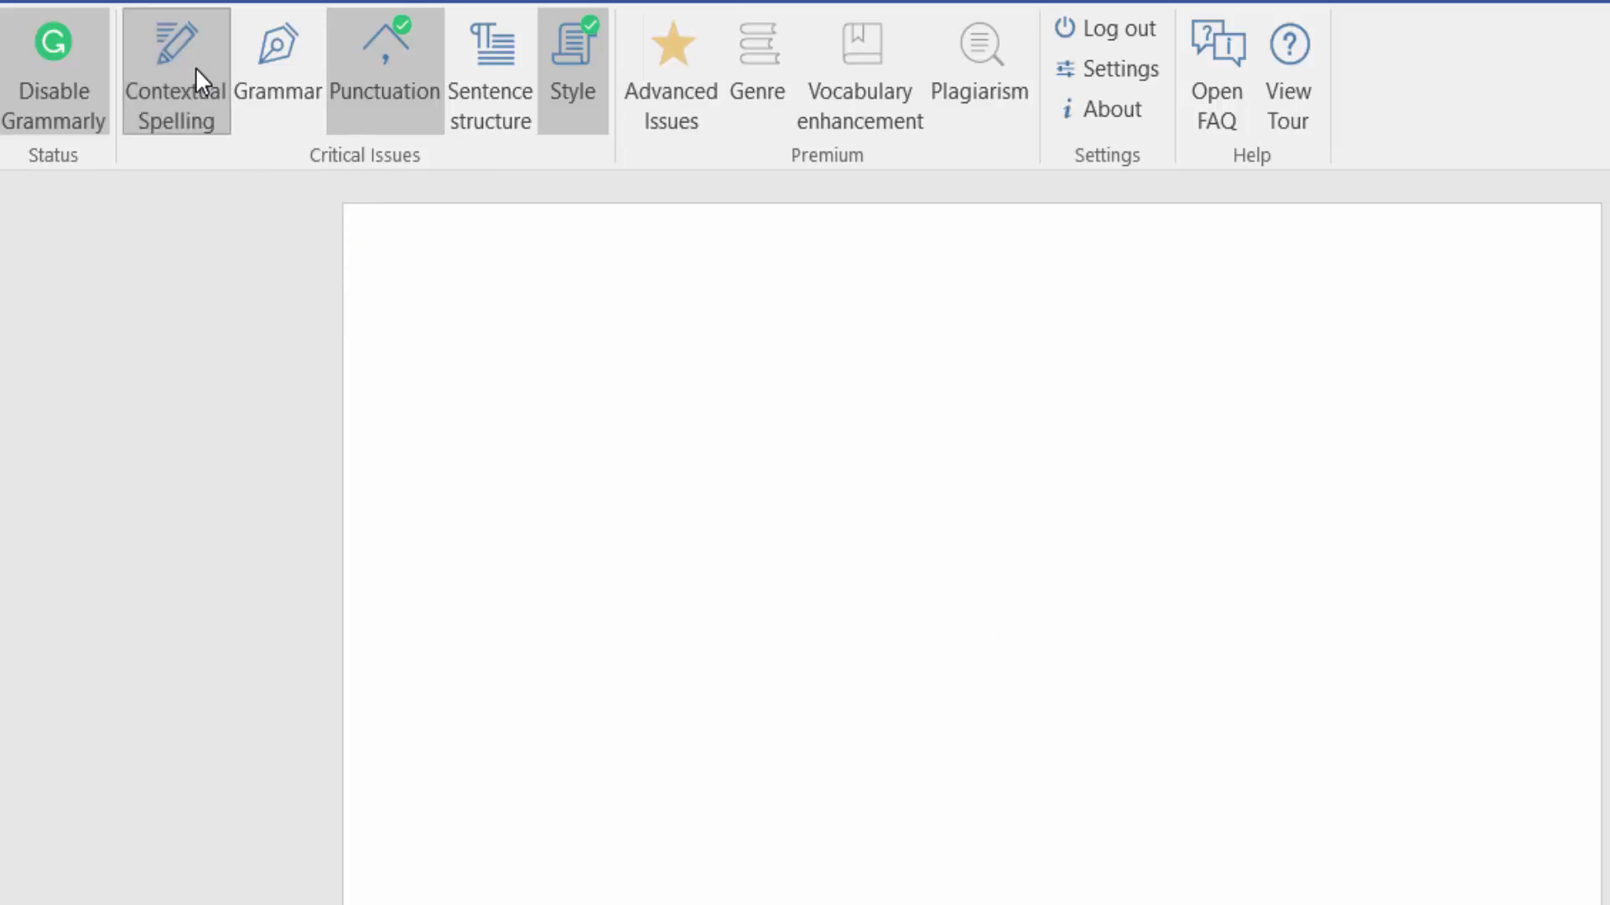
{"action": "left_click", "coordinate": [258, 69]}
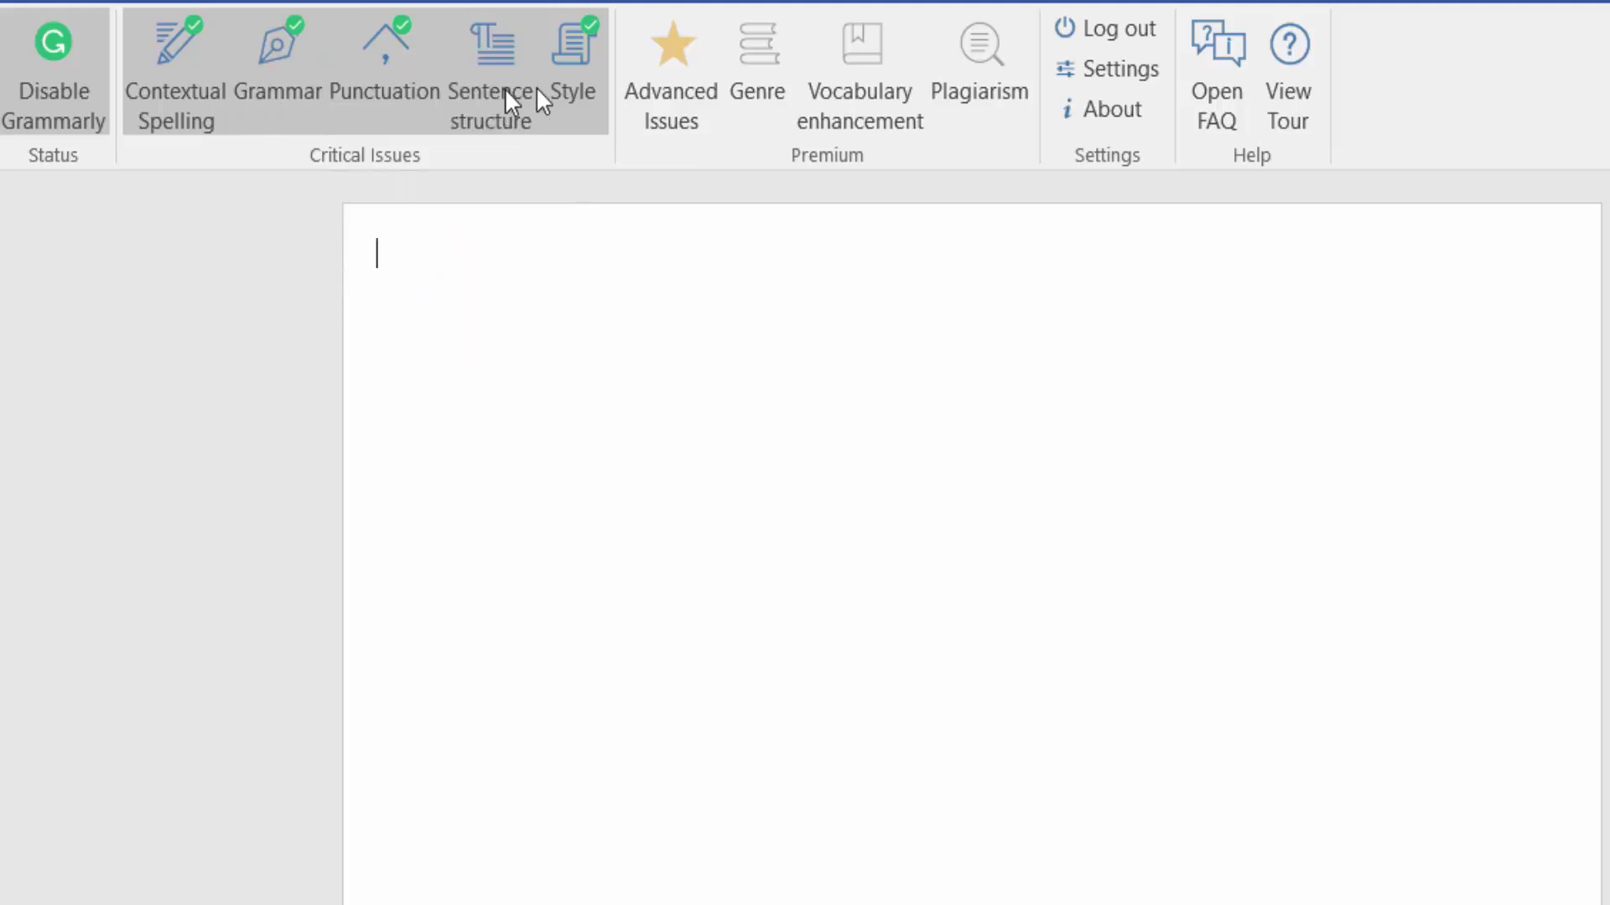
{"action": "left_click", "coordinate": [572, 58]}
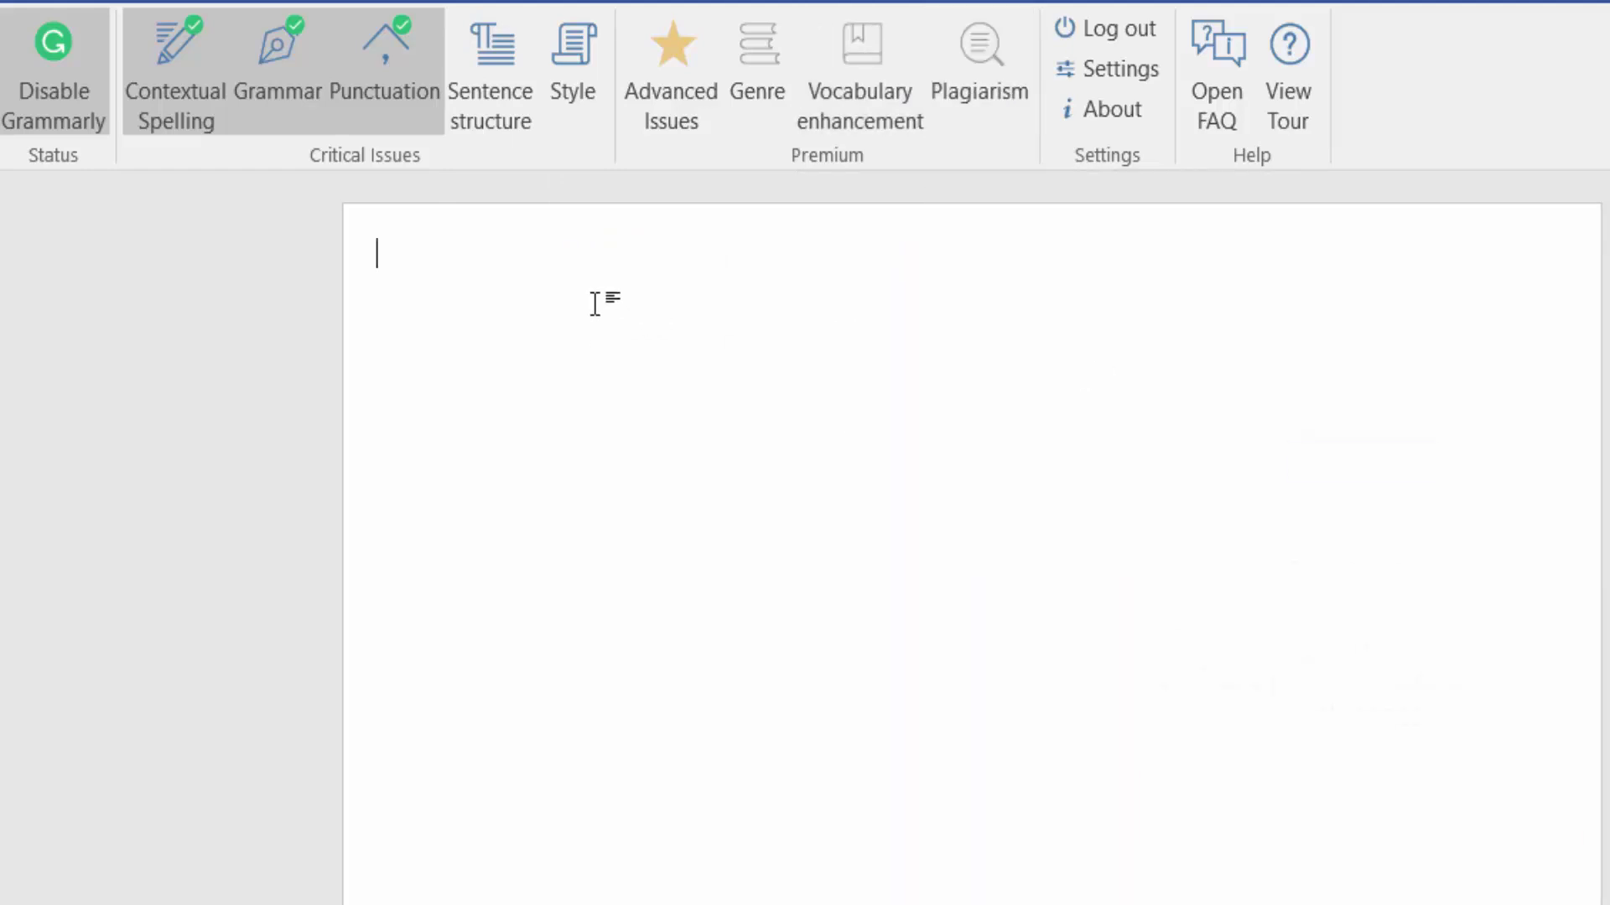
Type 'Hello my frenid how is life.' and accept Grammarly's comma after Hello and 'friend' fixes.
{"action": "type", "text": "Hello my frenid how is life."}
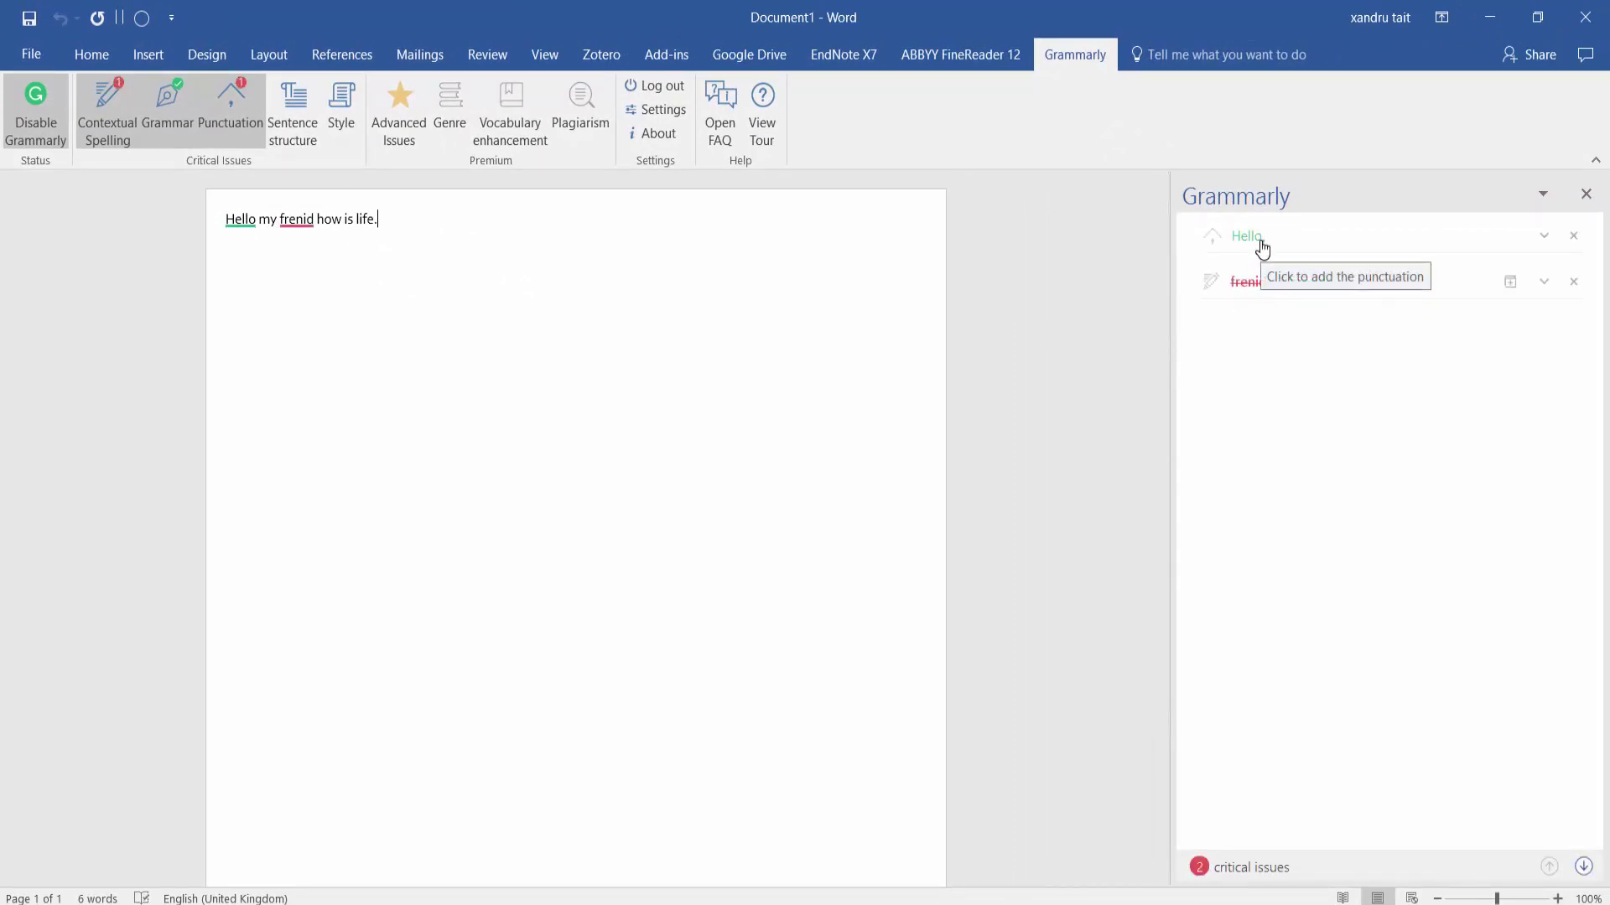
{"action": "left_click", "coordinate": [1261, 246]}
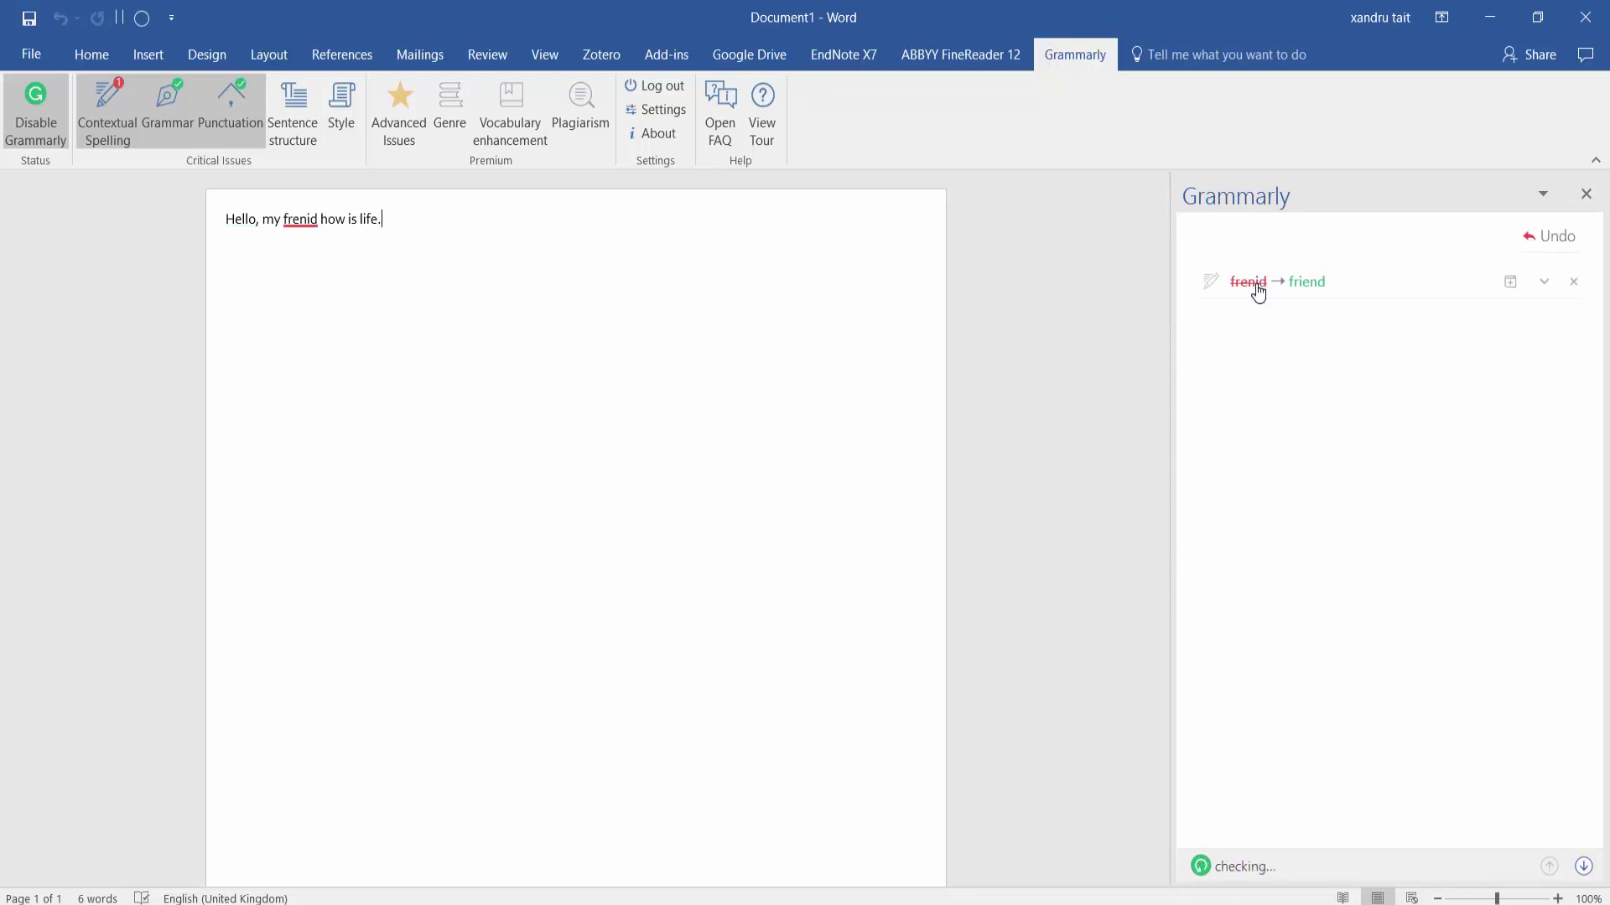
{"action": "left_click", "coordinate": [1297, 291]}
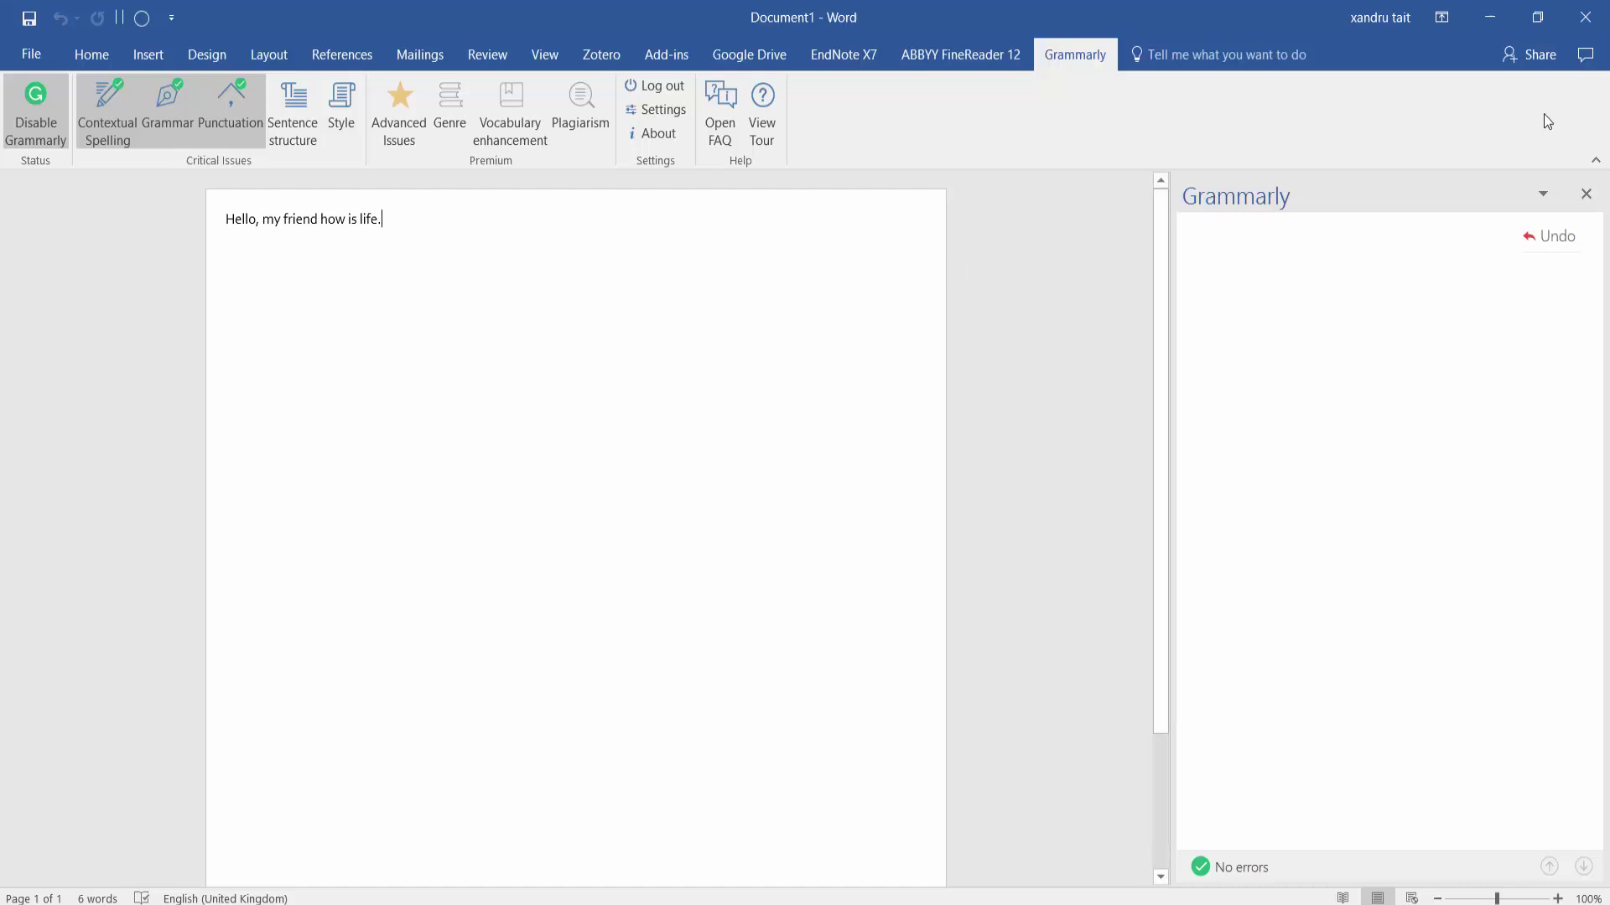
Close Word without saving and play the first Read&Write 11 playlist video from the YouTube channel.
{"action": "left_click", "coordinate": [1594, 31]}
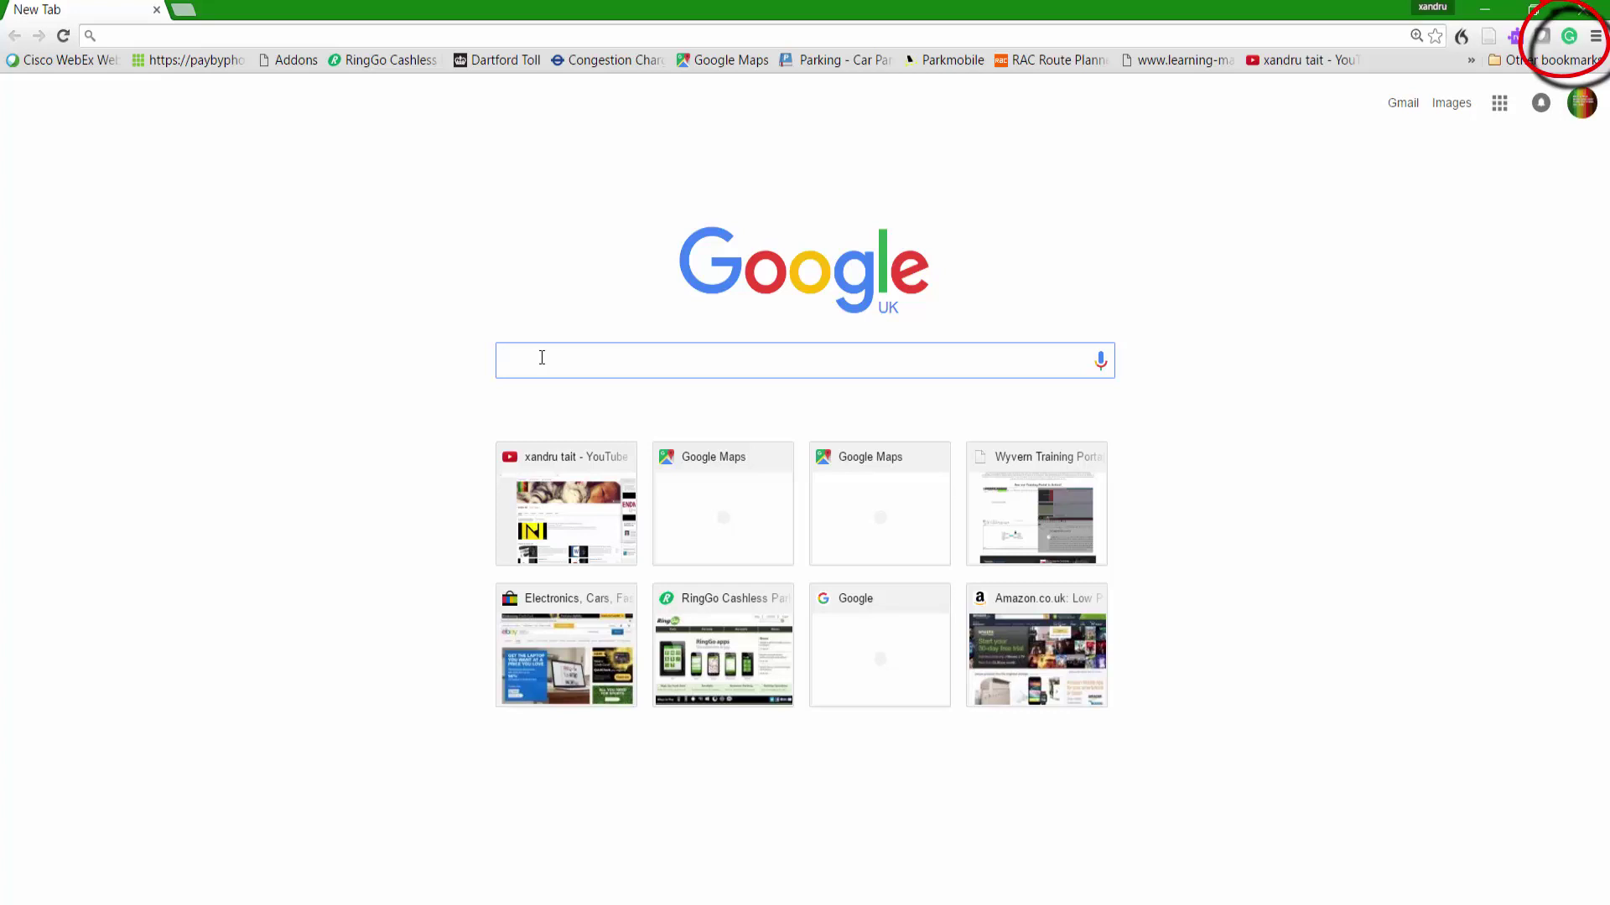
{"action": "left_click", "coordinate": [592, 506]}
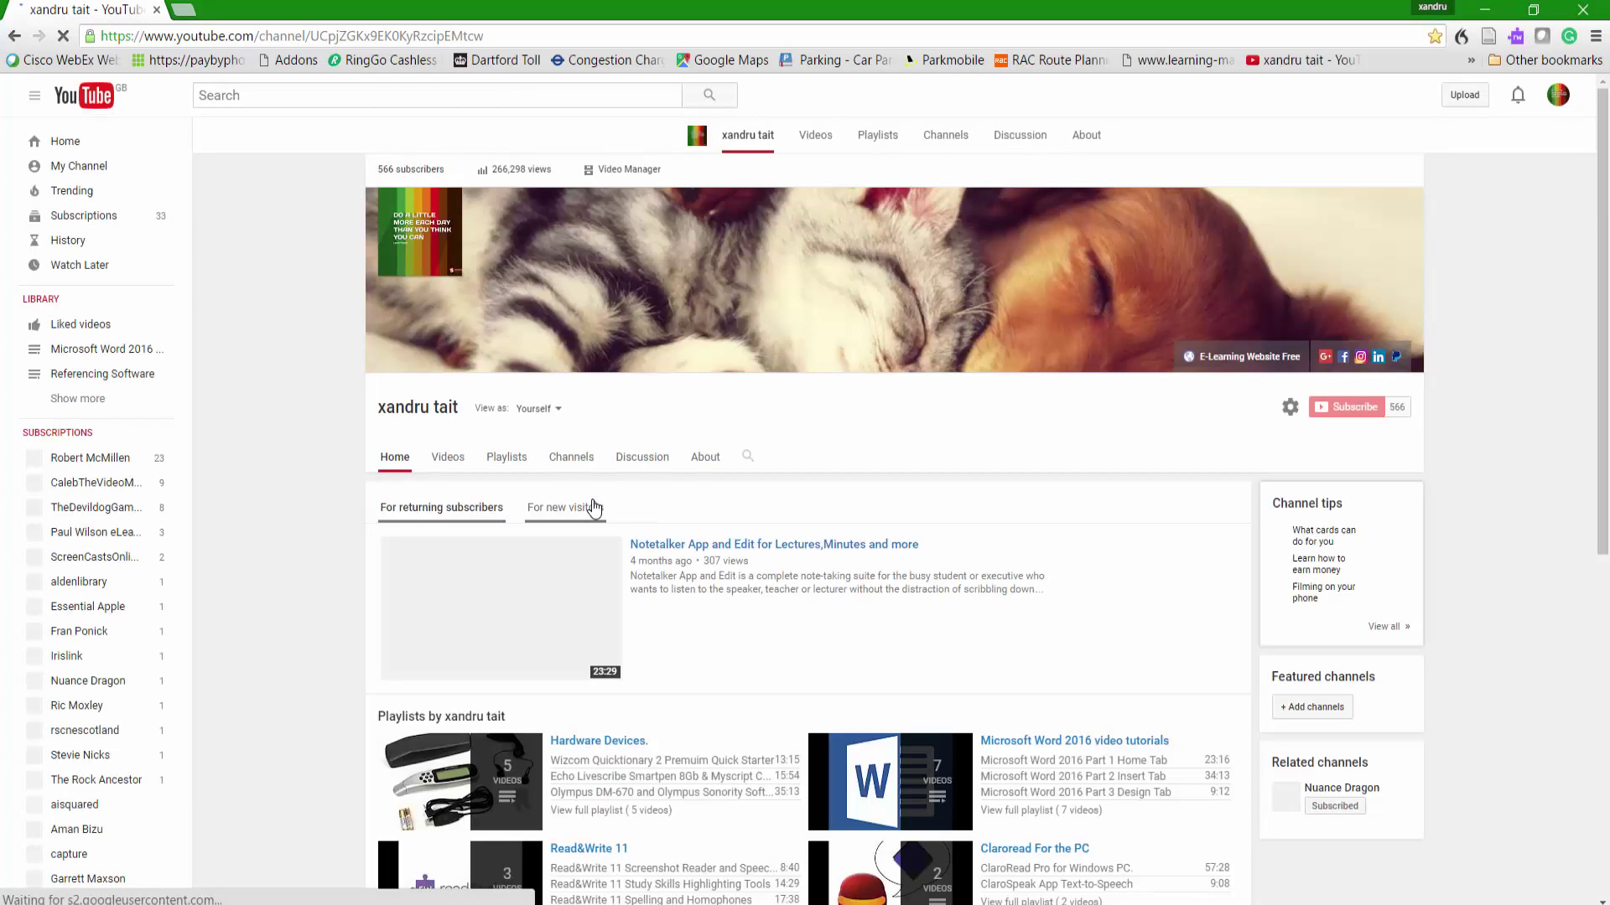
{"action": "scroll", "coordinate": [625, 610], "scroll_direction": "down", "scroll_amount": 3}
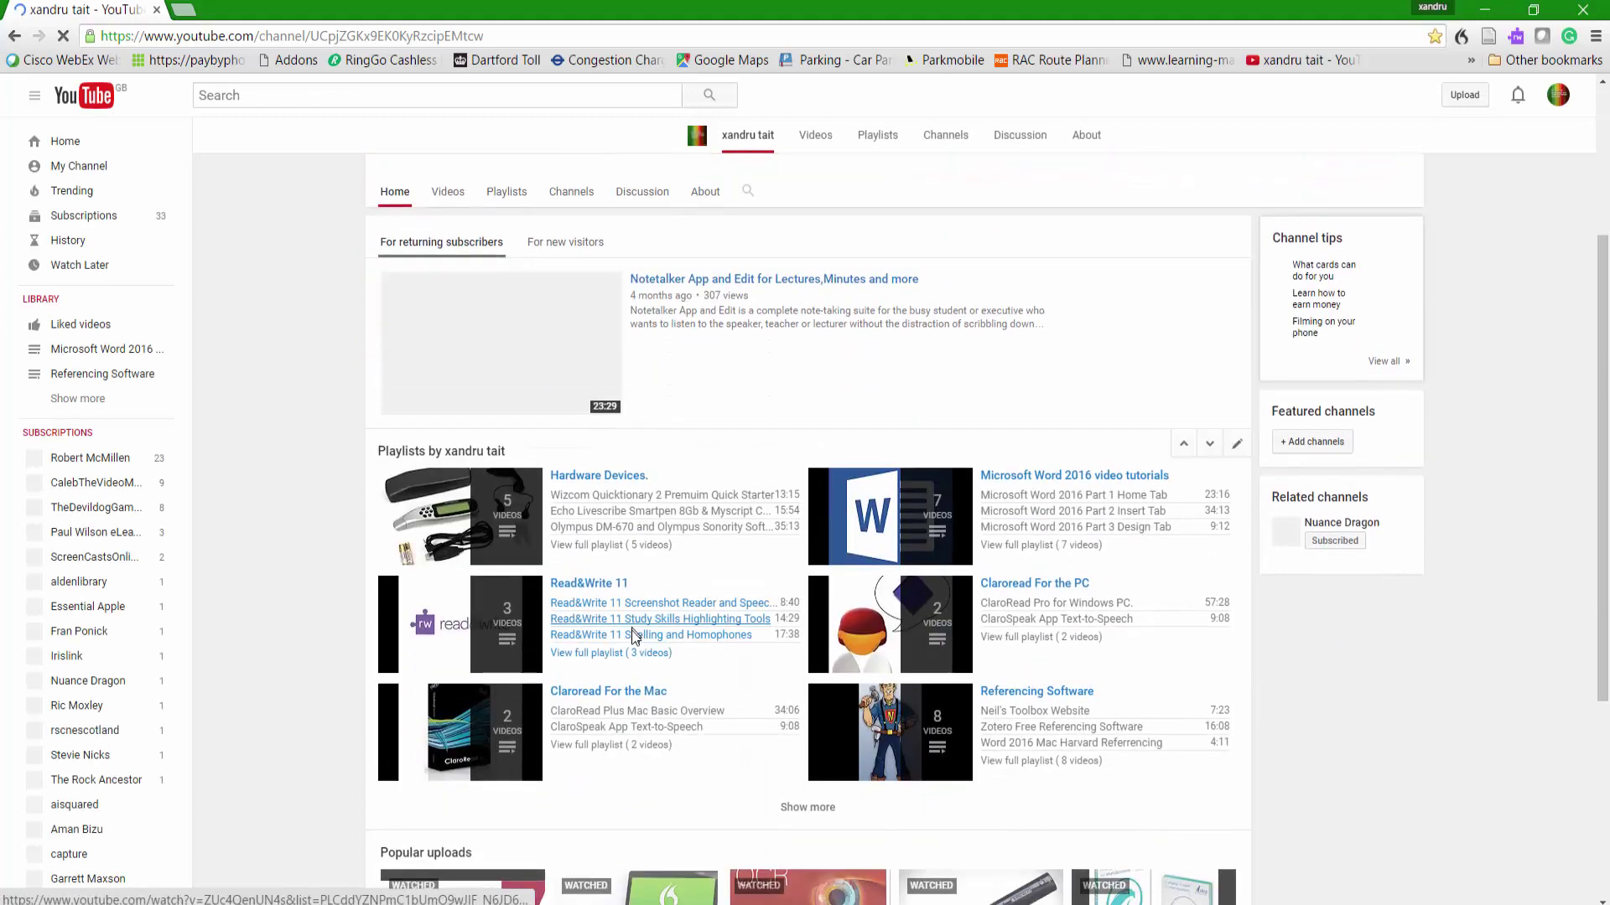
{"action": "left_click", "coordinate": [595, 589]}
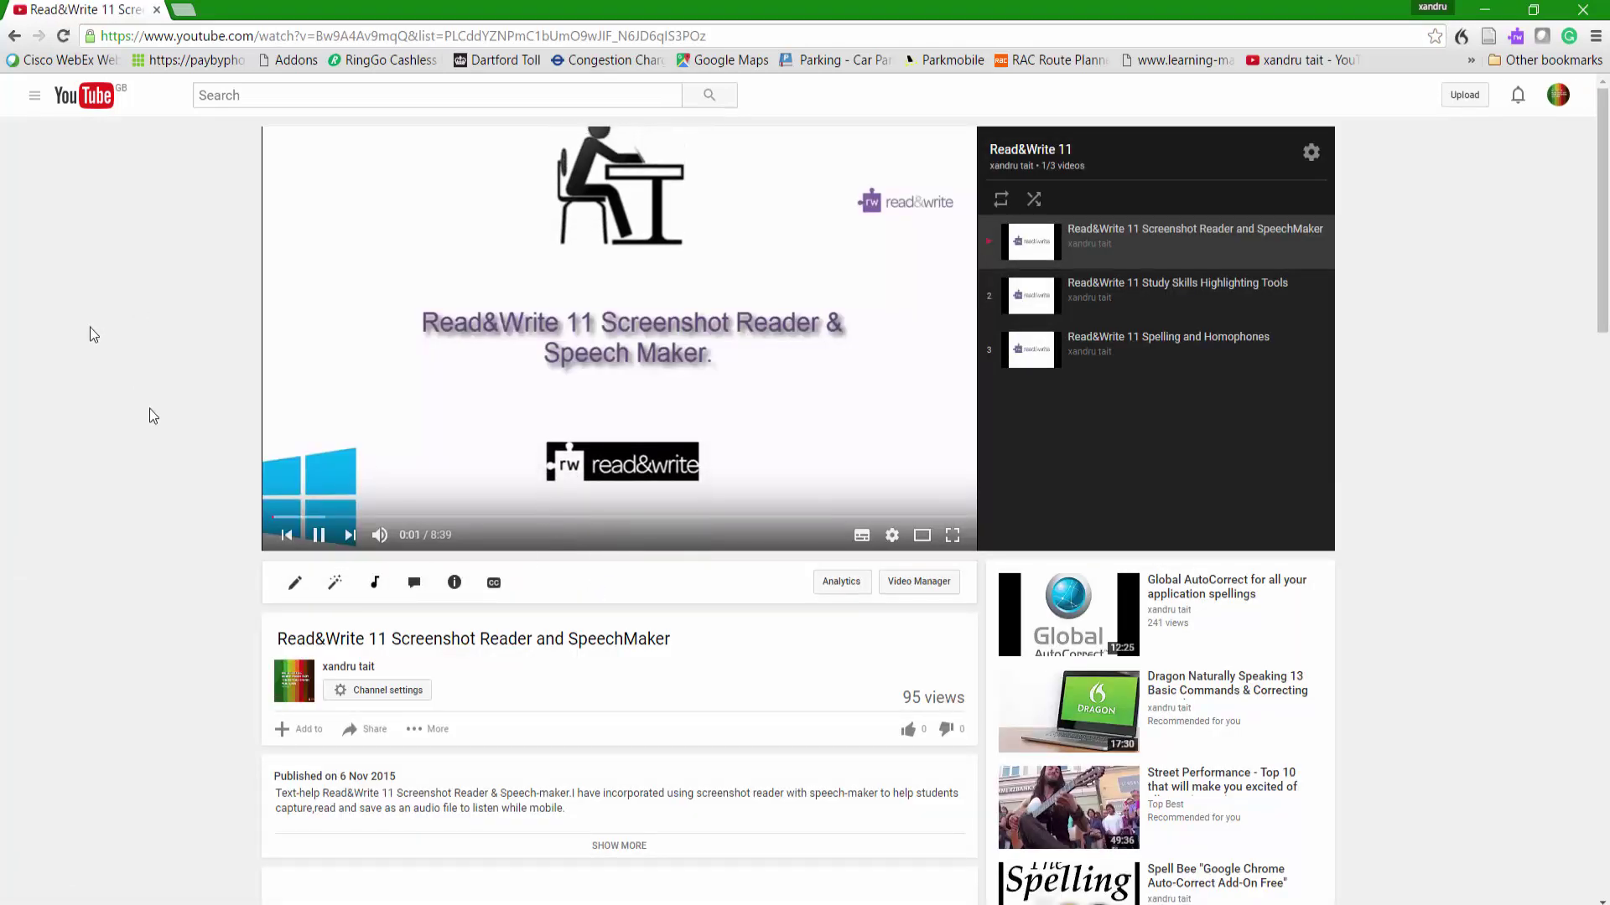
Pause the video and write the comment 'Hello My freind how is the video going,and will it be reayd soone'.
{"action": "left_click", "coordinate": [321, 535]}
{"action": "scroll", "coordinate": [403, 654], "scroll_direction": "down", "scroll_amount": 4}
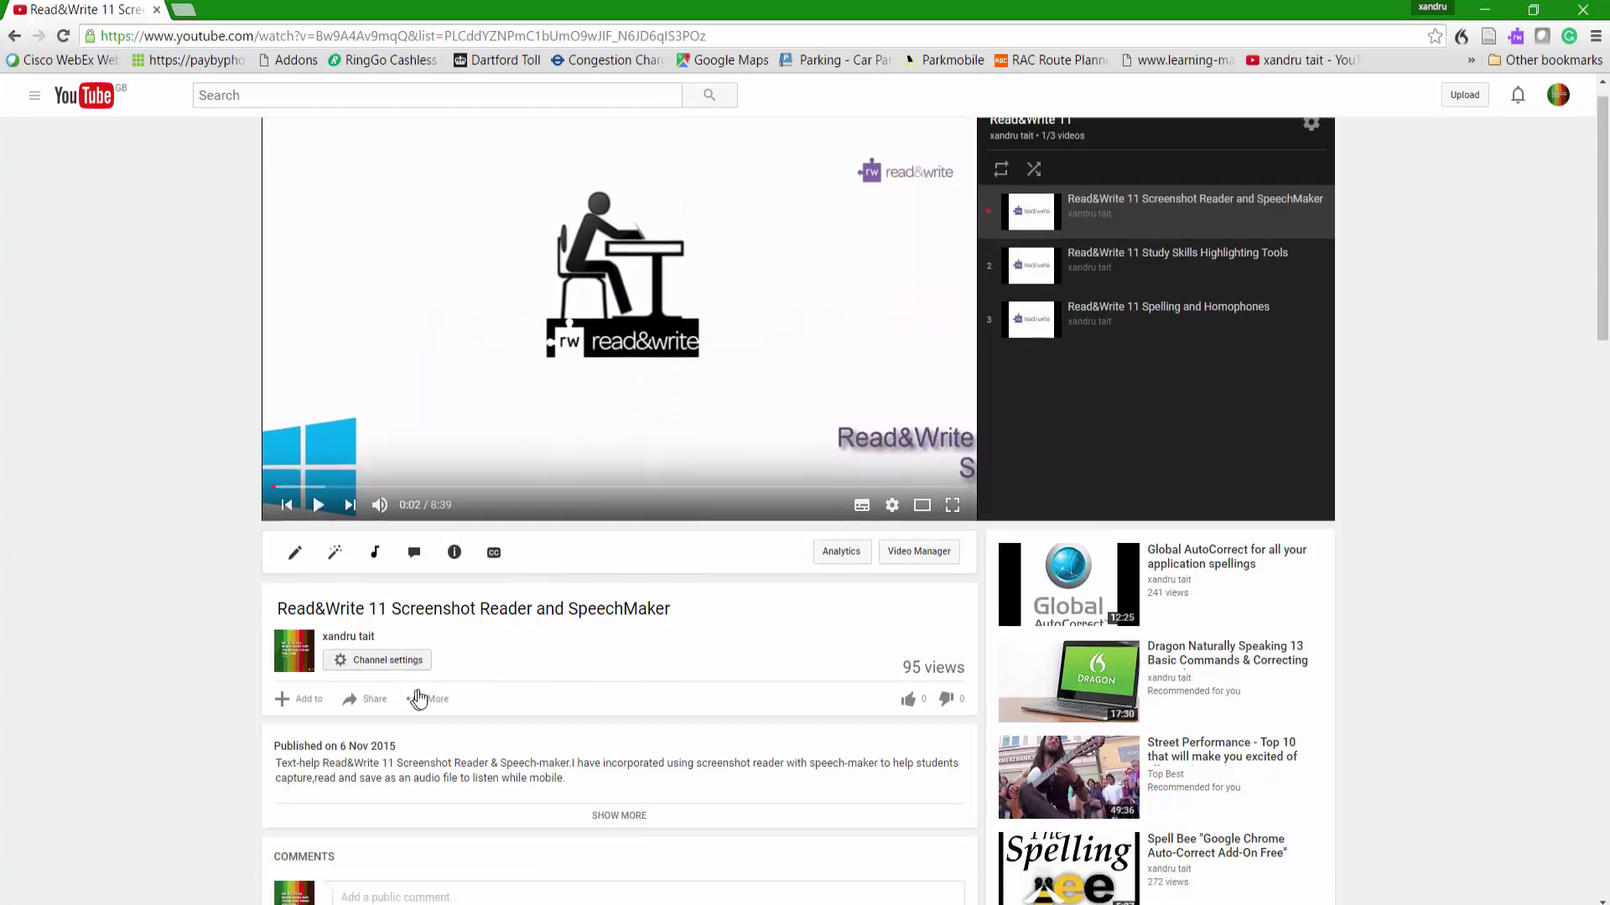
{"action": "left_click", "coordinate": [367, 582]}
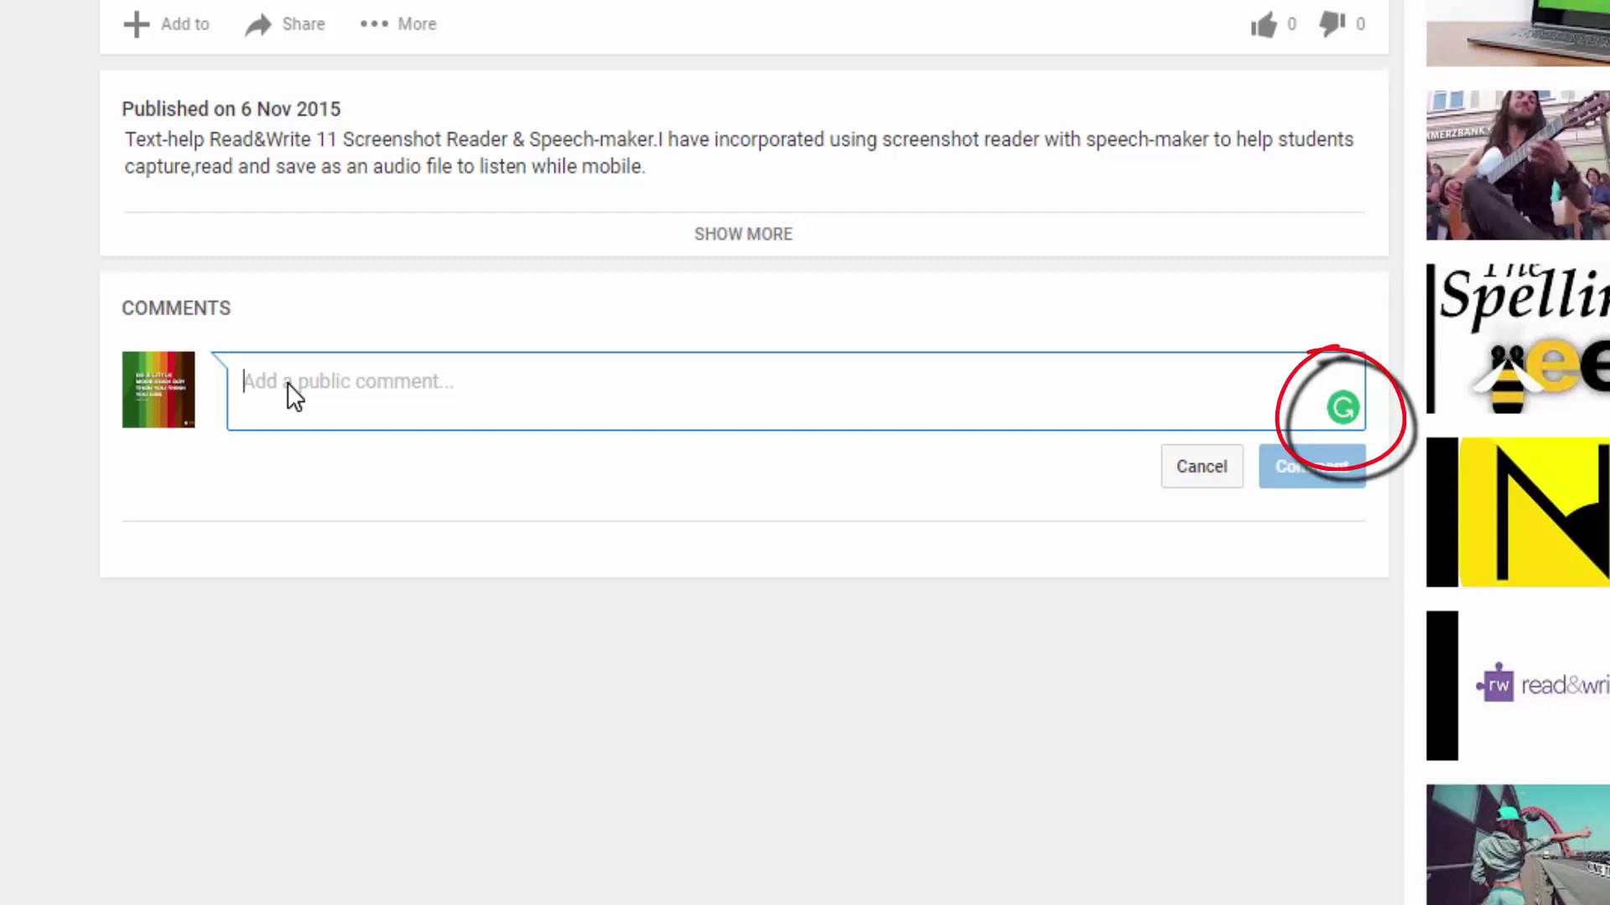
{"action": "type", "text": "H"}
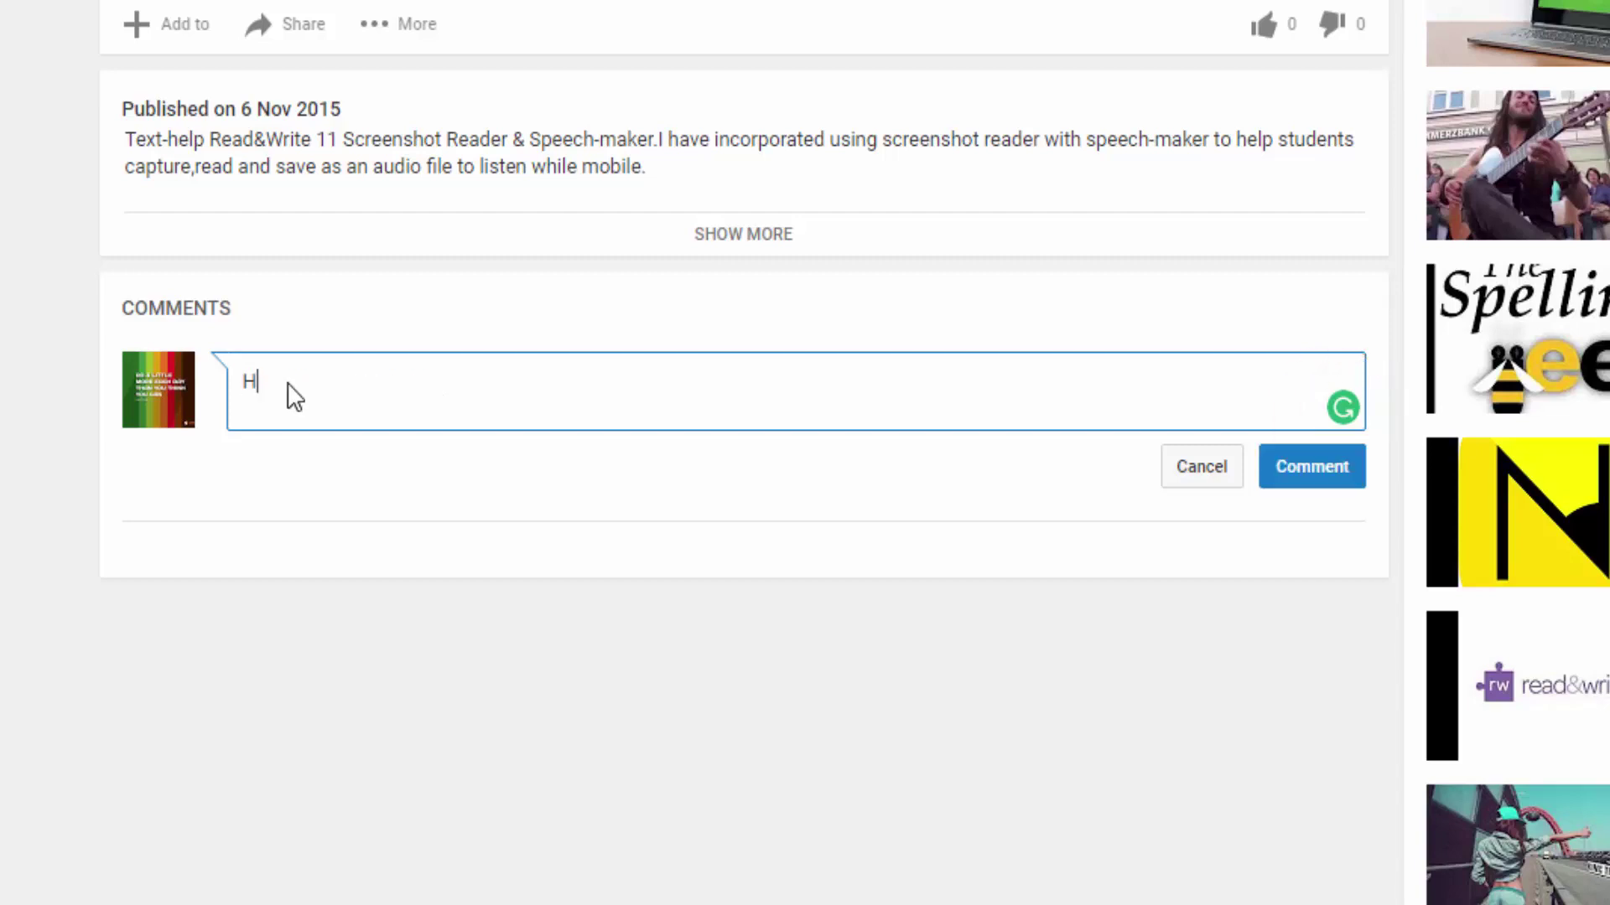
{"action": "type", "text": "ello My freind how is the video goin"}
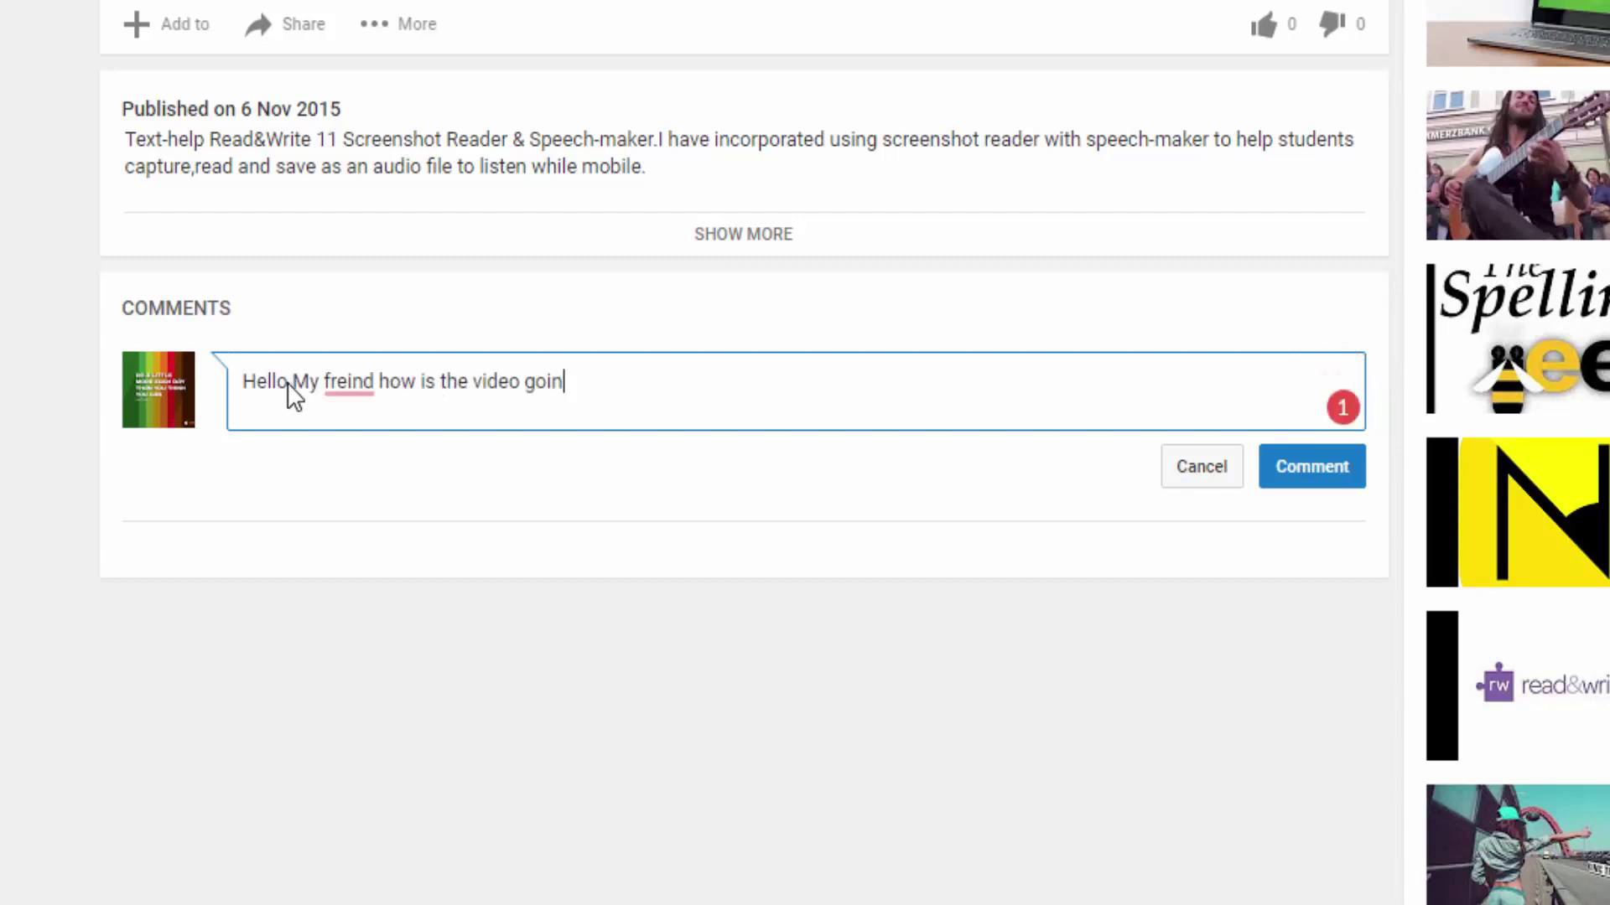
{"action": "type", "text": "g,and will it be reayd soone"}
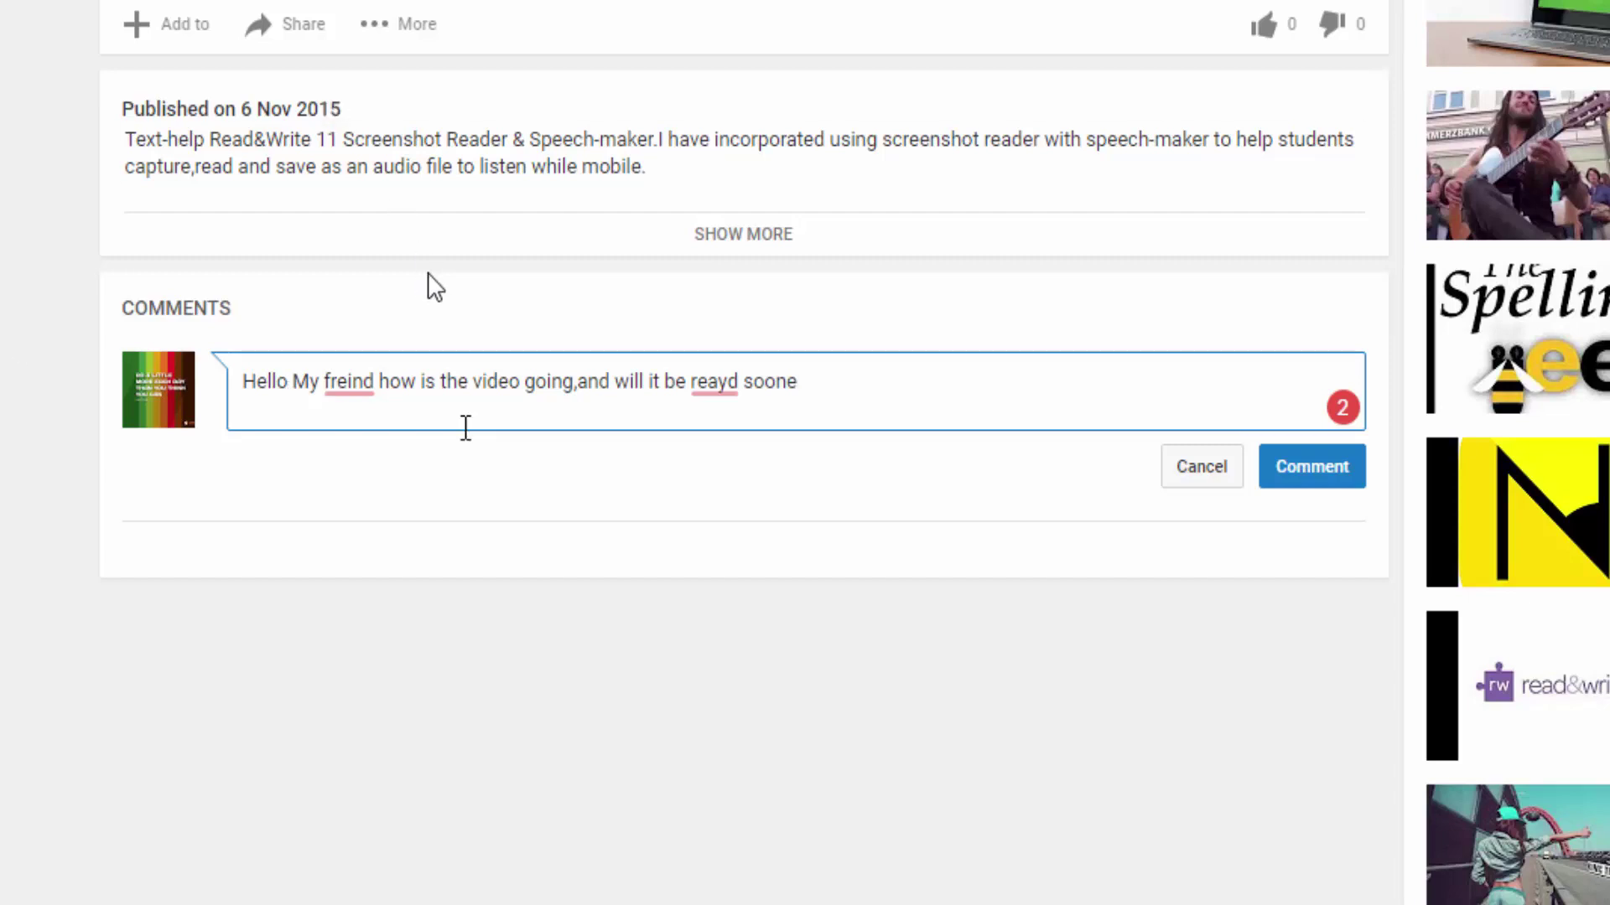
{"action": "mouse_move", "coordinate": [352, 386]}
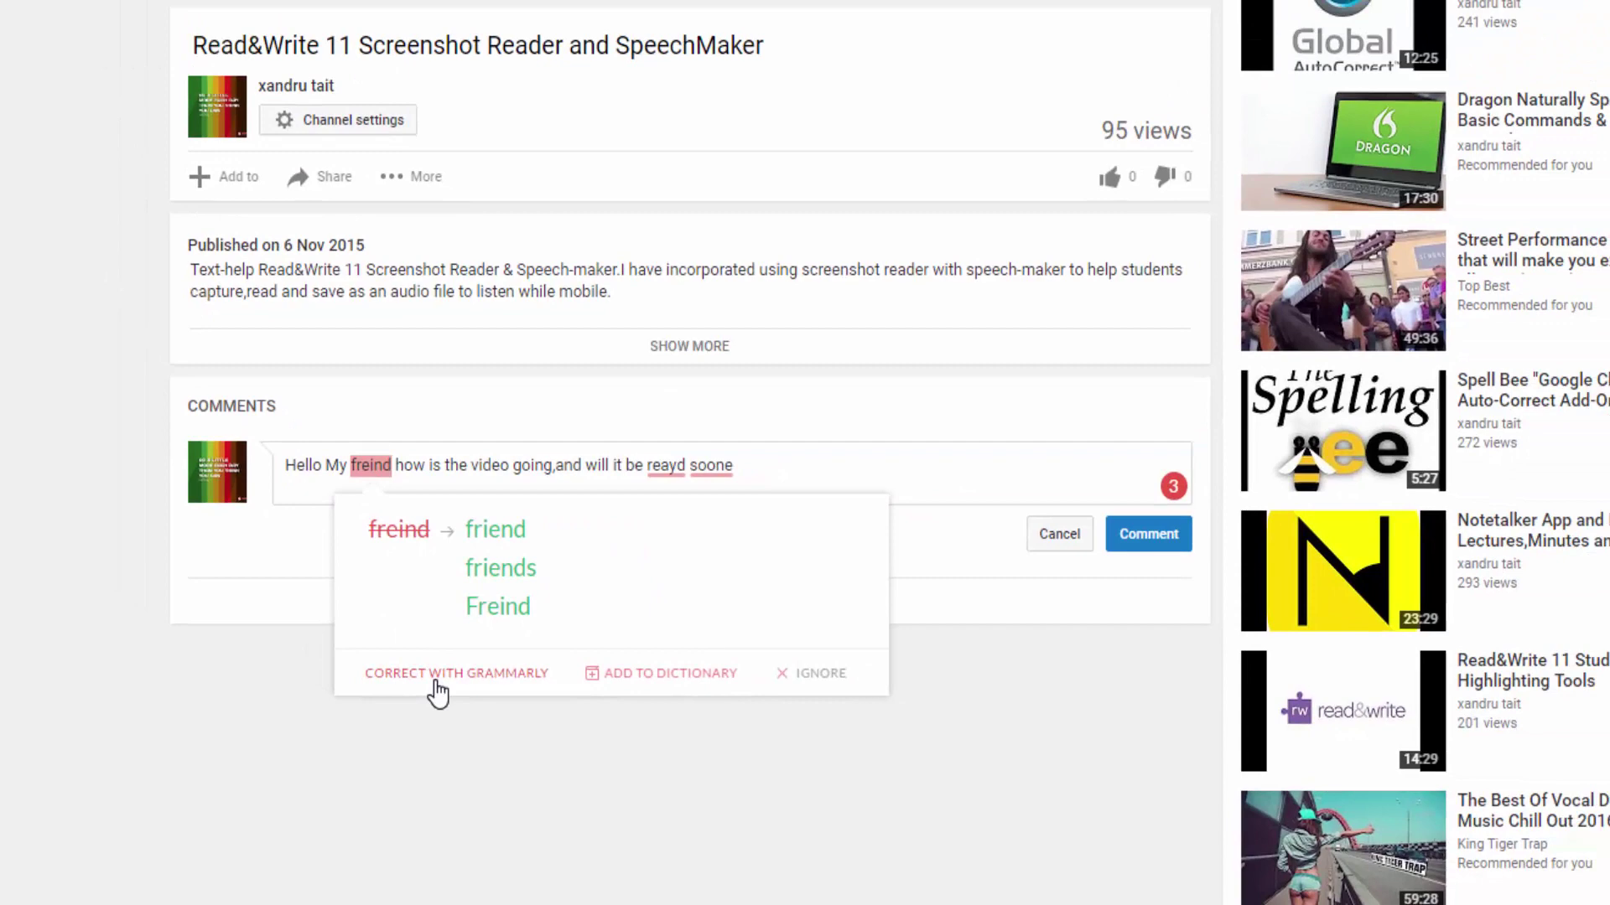
In Grammarly's editor, fix freind, reayd and soone to friend, ready and soon, then return to YouTube.
{"action": "left_click", "coordinate": [436, 679]}
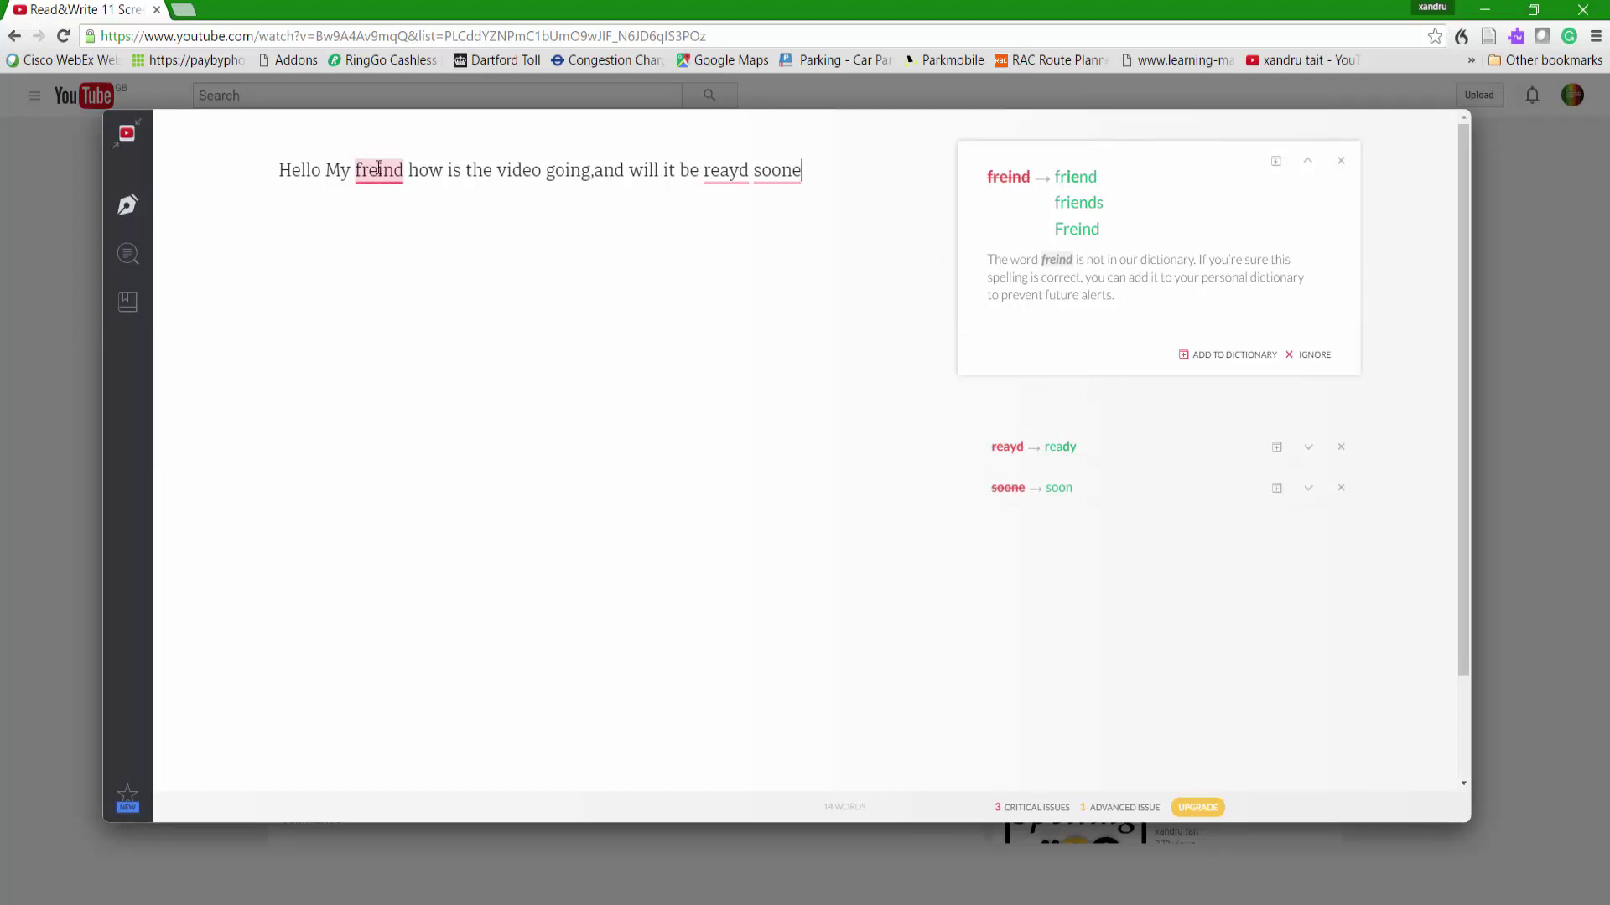
{"action": "left_click", "coordinate": [1075, 178]}
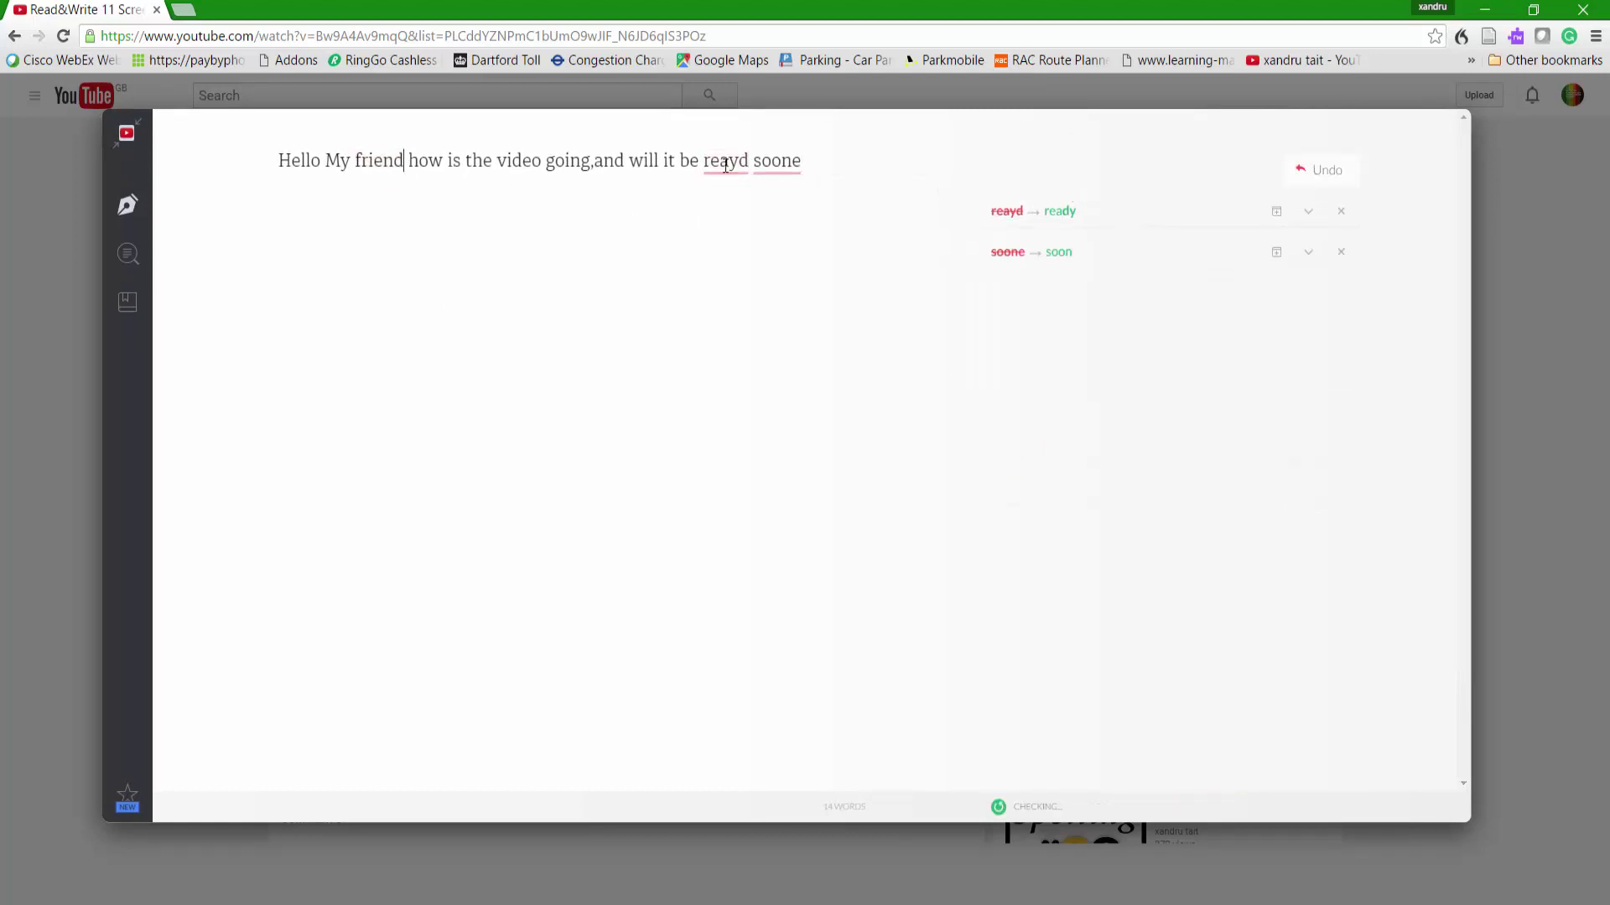
{"action": "left_click", "coordinate": [1058, 211]}
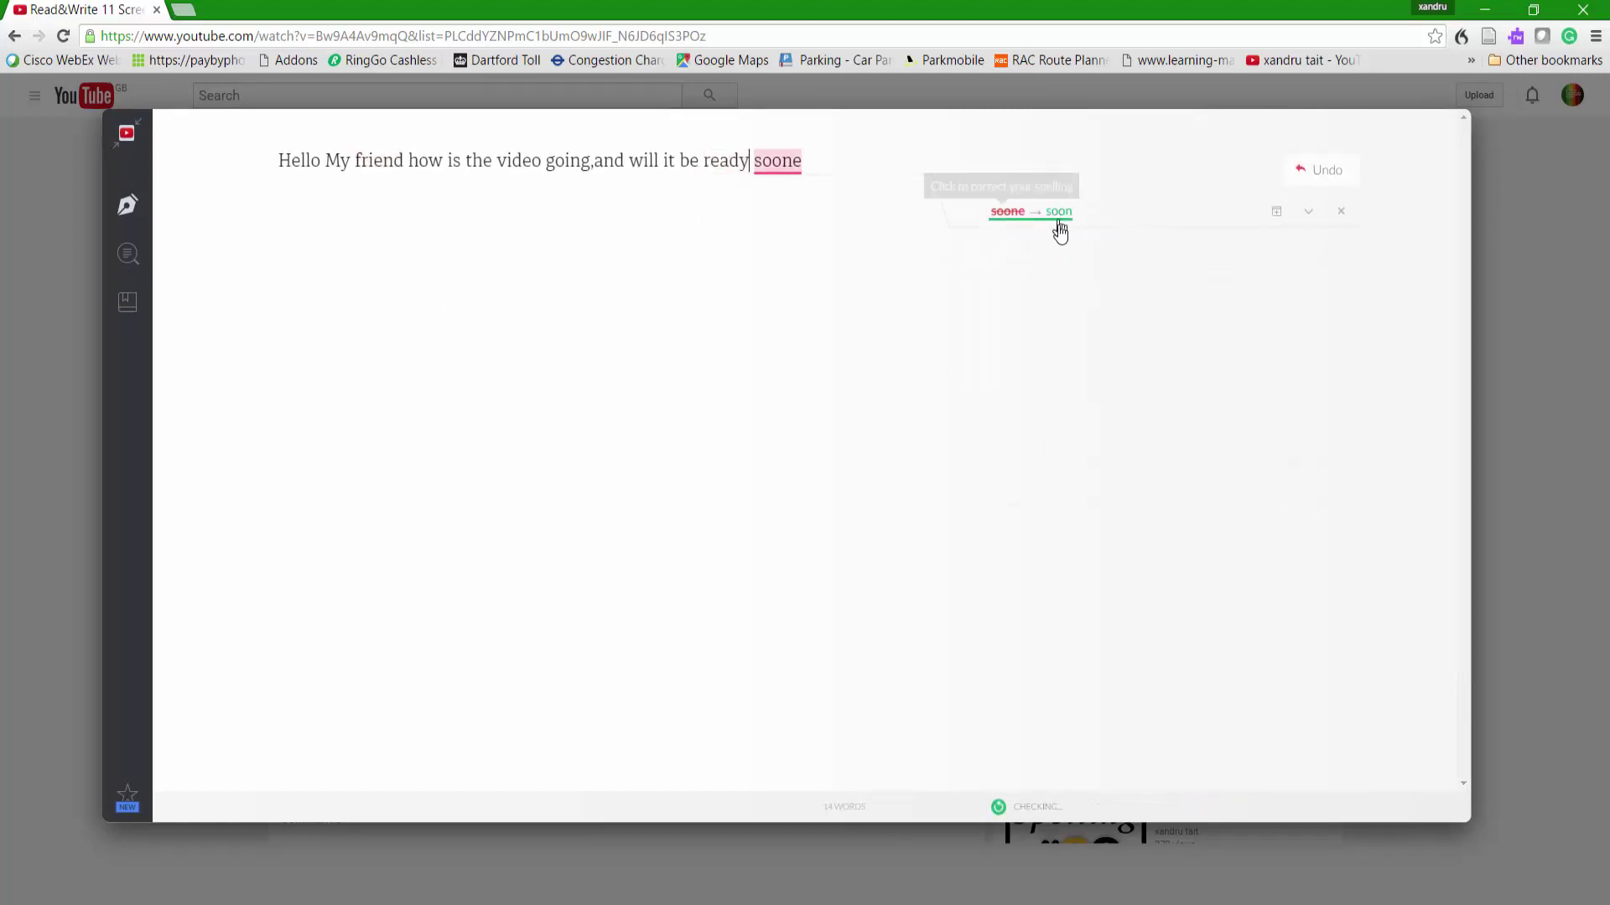
{"action": "left_click", "coordinate": [1057, 213]}
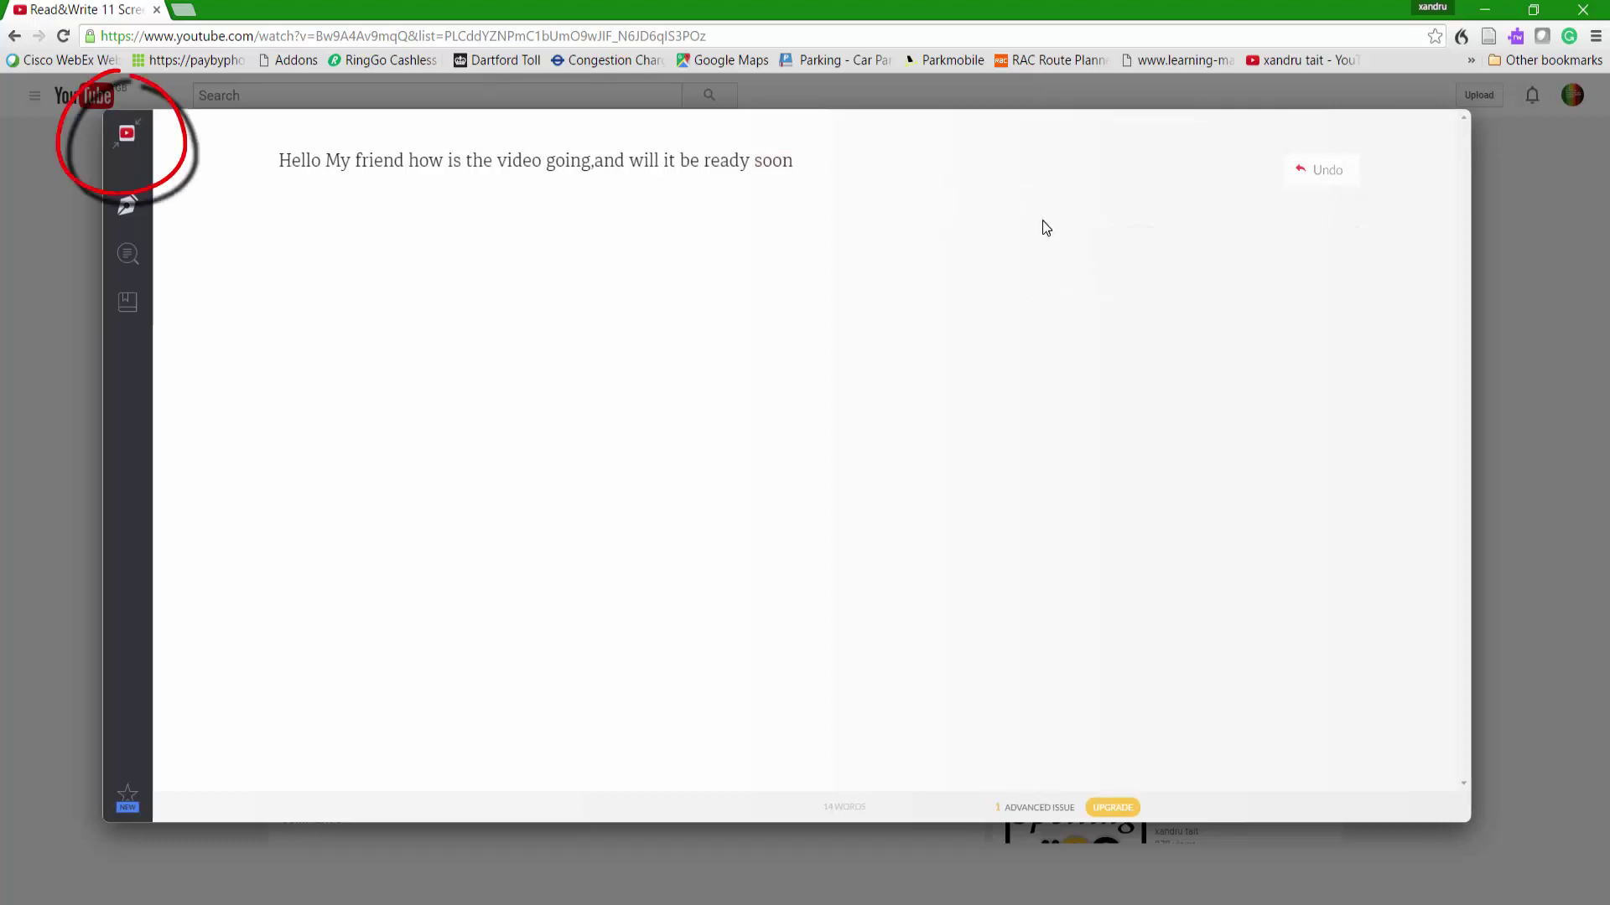
{"action": "left_click", "coordinate": [126, 134]}
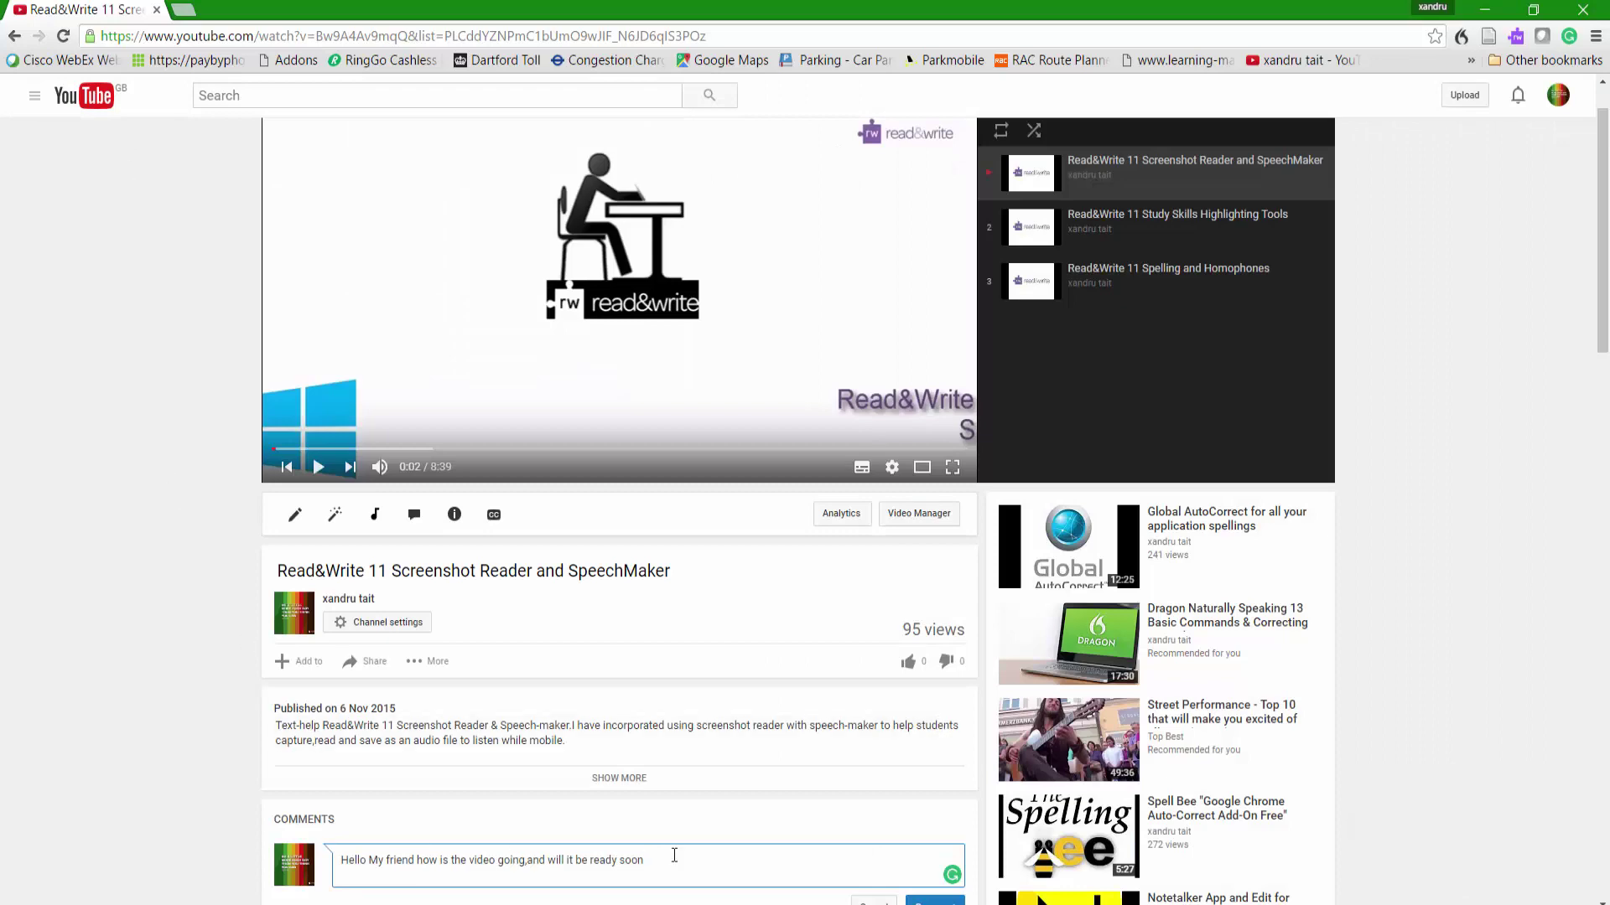